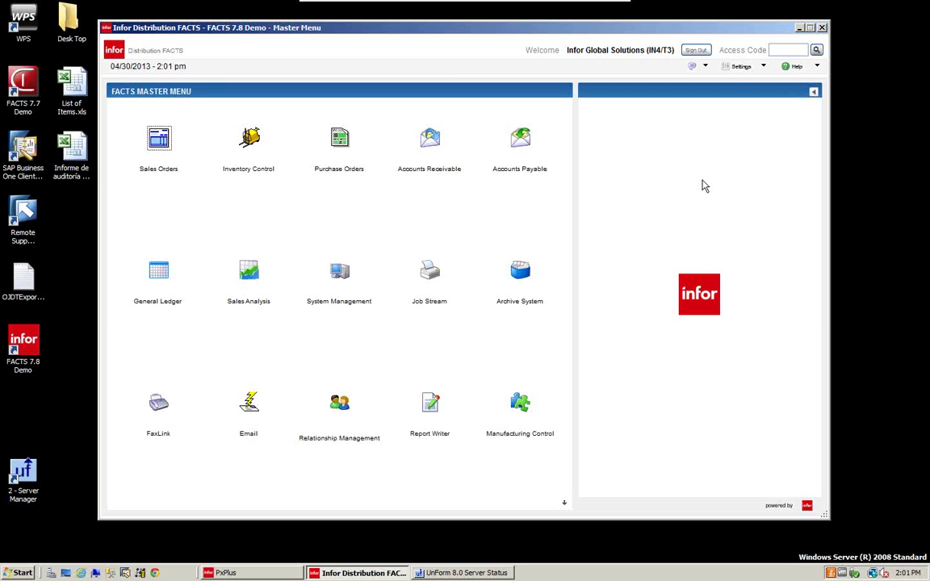
Open Payment Selection by Date from the Accounts Payable payment and hold selection, and set the order to V - Vendor Order
click(528, 142)
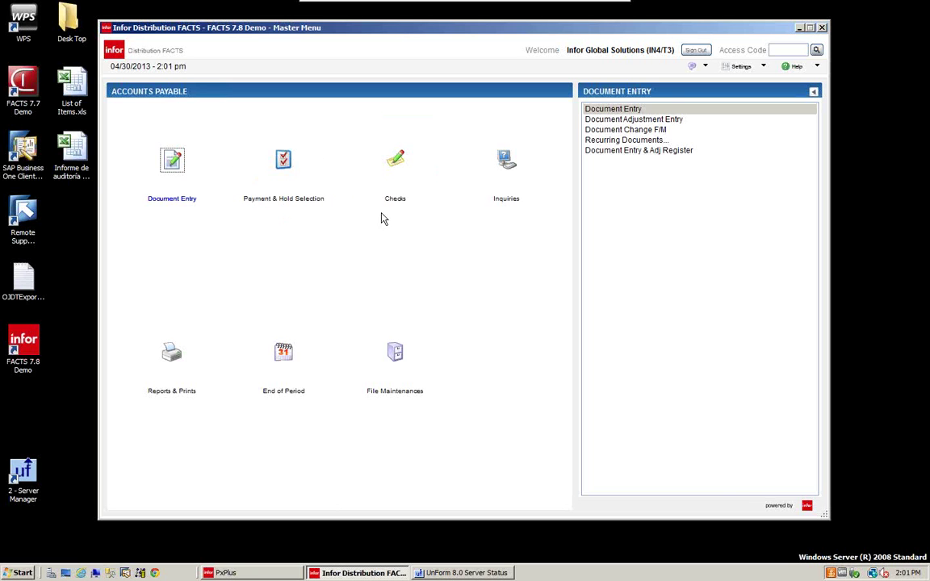
click(285, 163)
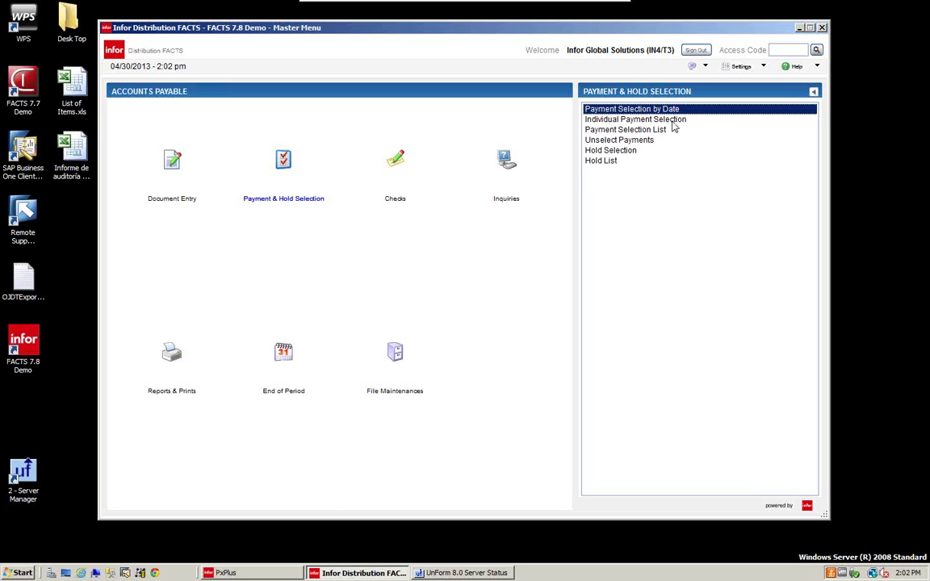
double_click(631, 111)
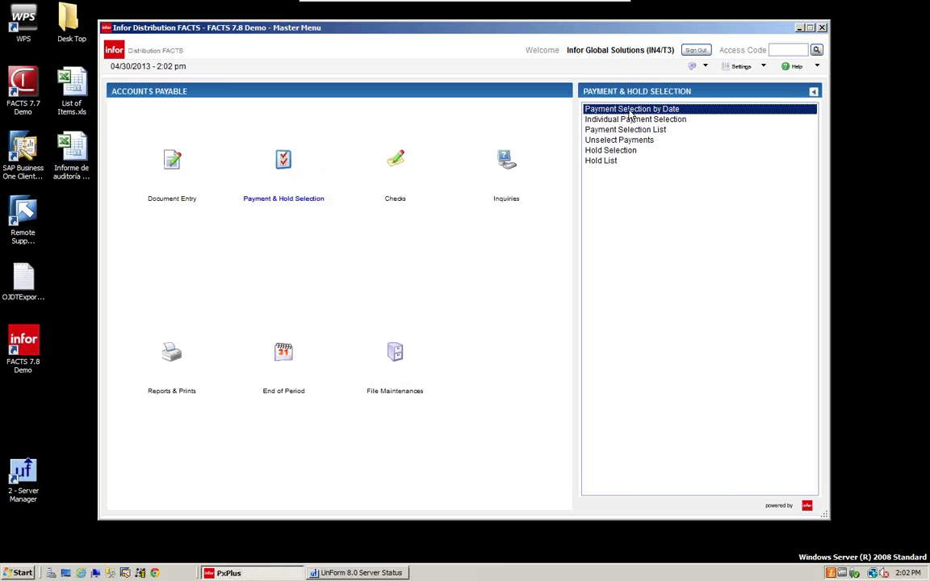
drag(435, 167, 430, 103)
click(353, 146)
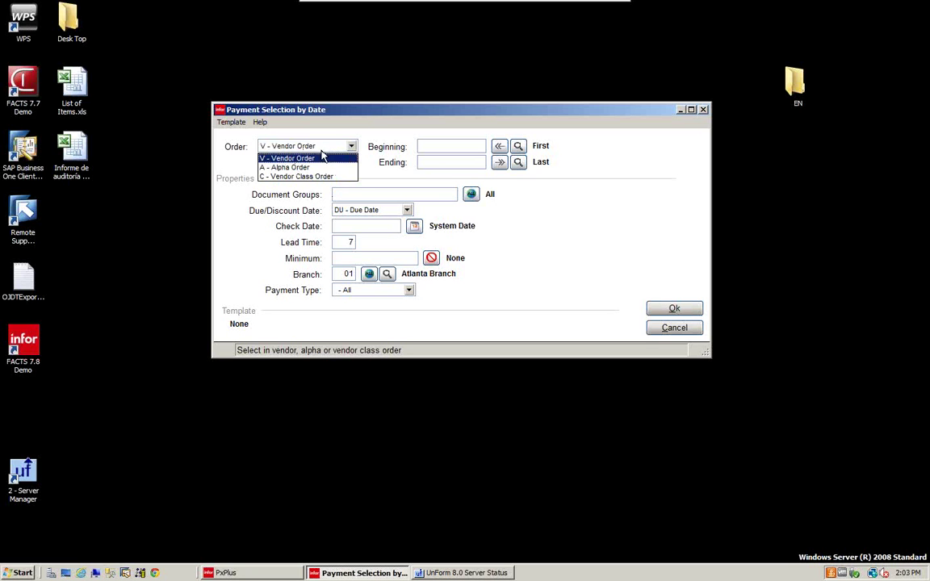
click(322, 158)
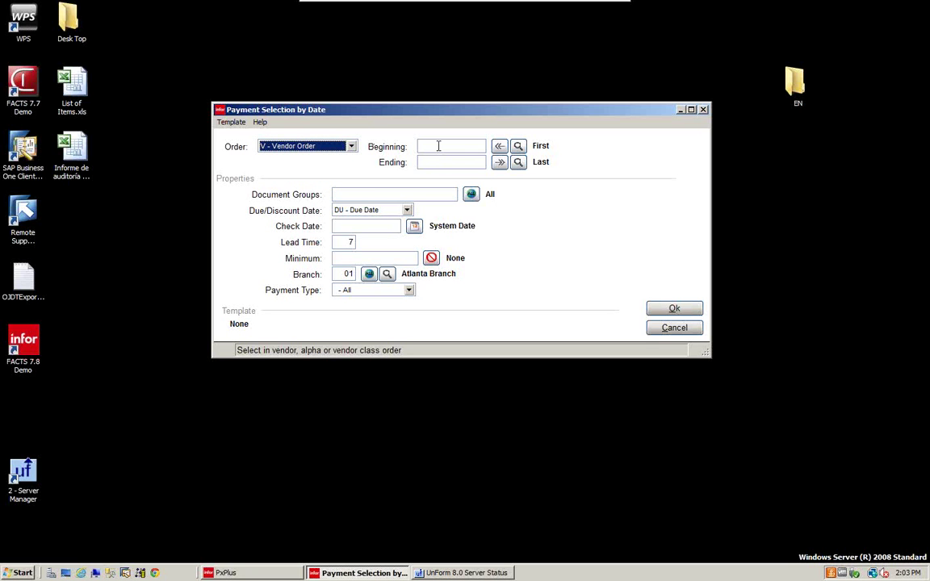
Try C - Vendor Class Order as the order and look up the vendor classes available for the beginning value
click(351, 146)
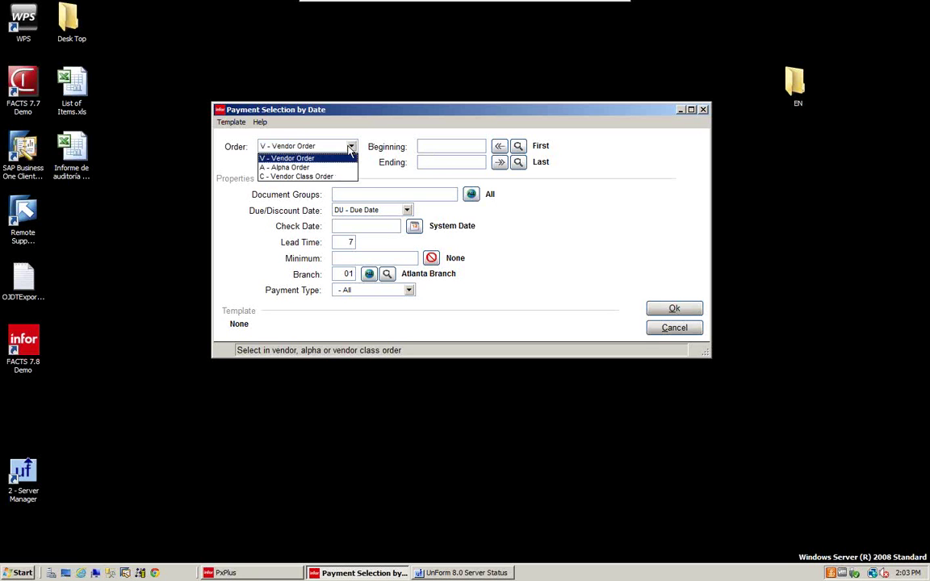
click(271, 175)
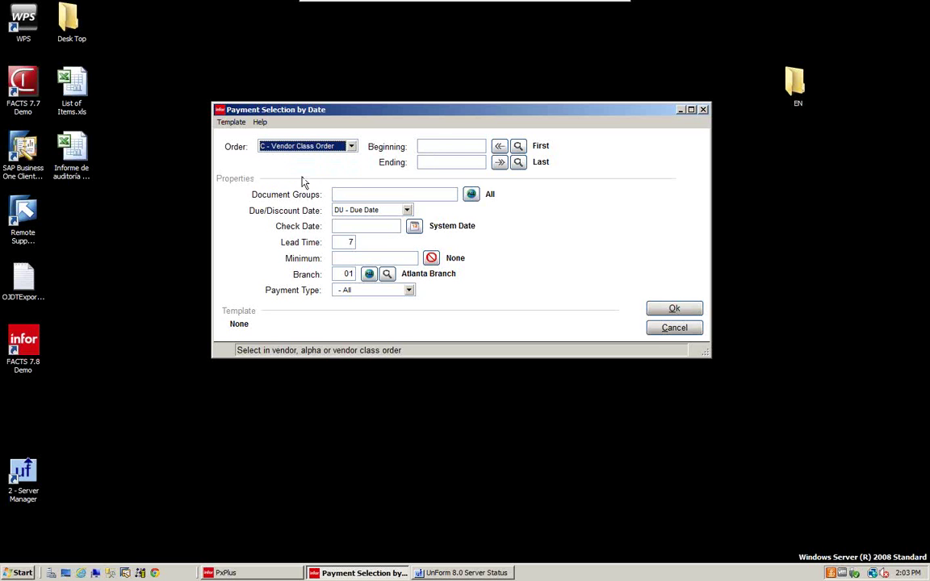
click(518, 147)
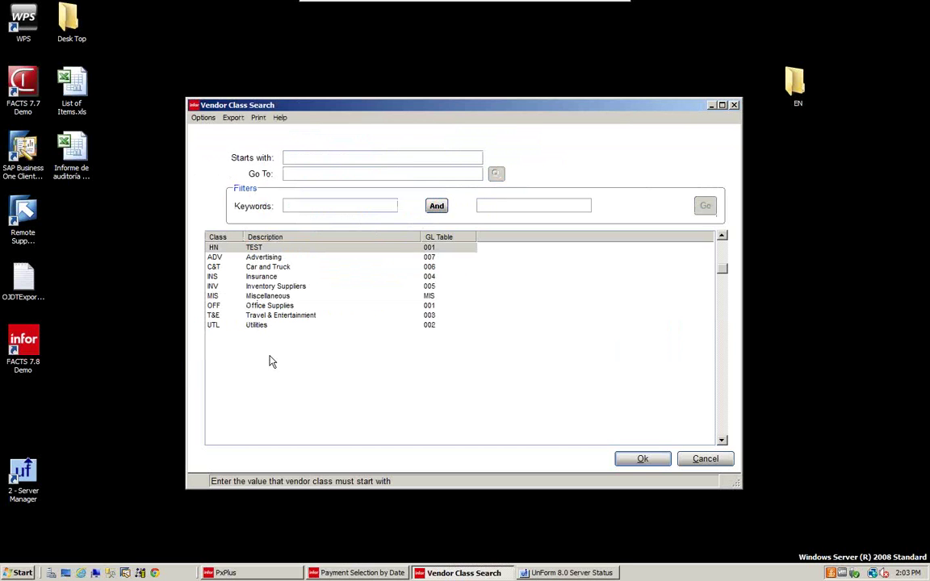
click(706, 460)
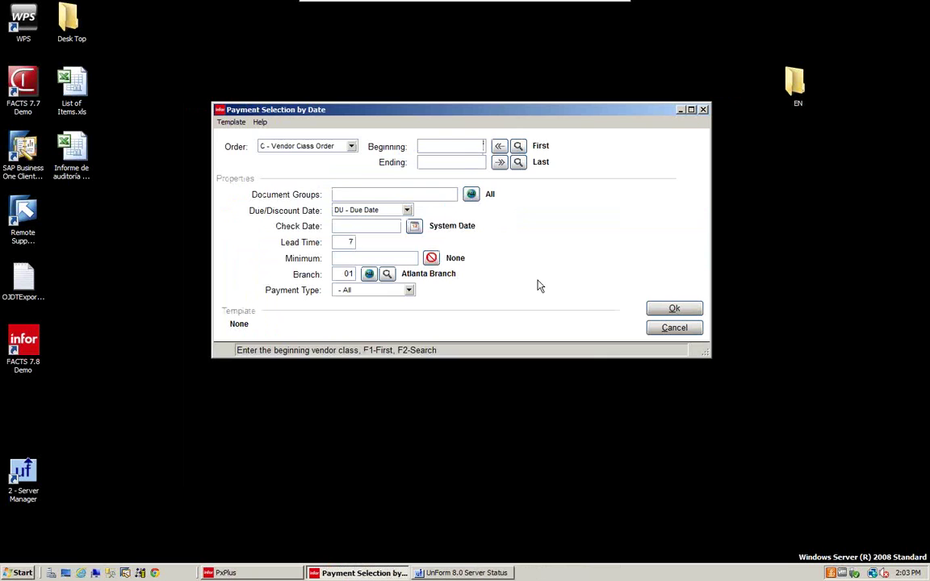
Set the order to V - Vendor Order and look through the vendor list for the beginning value without picking a vendor
click(315, 146)
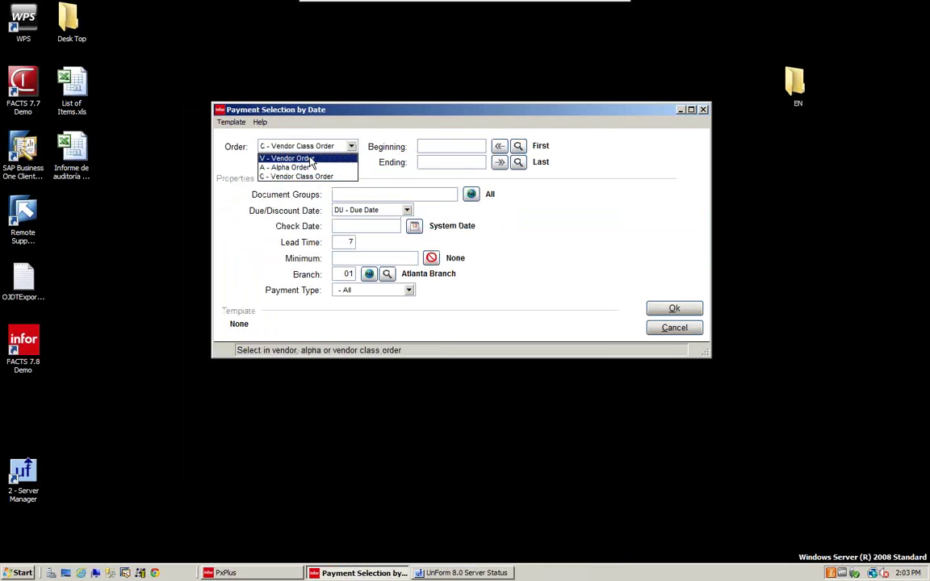
click(307, 159)
click(519, 148)
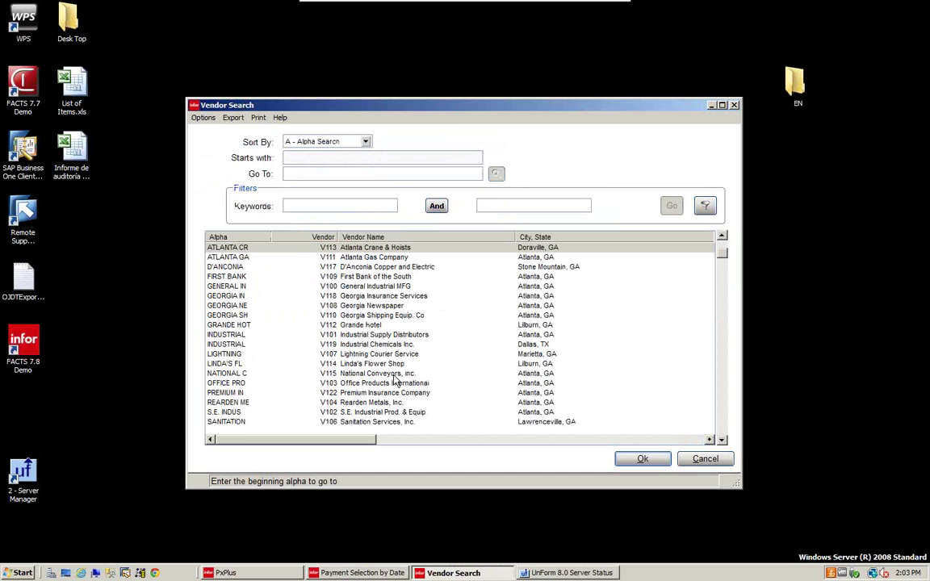
click(707, 459)
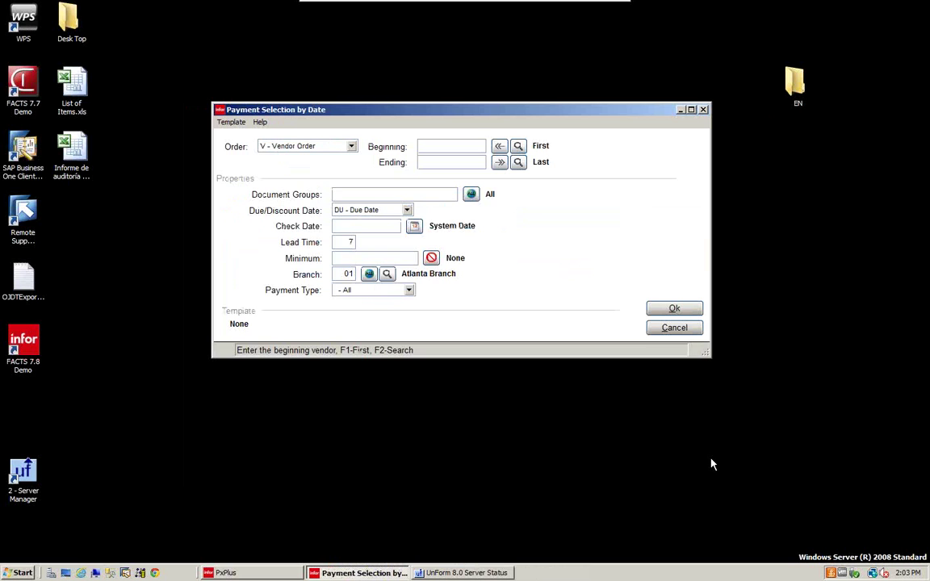
Select documents by DU - Due Date with payment type All, leaving document groups, check date and minimum blank
click(393, 191)
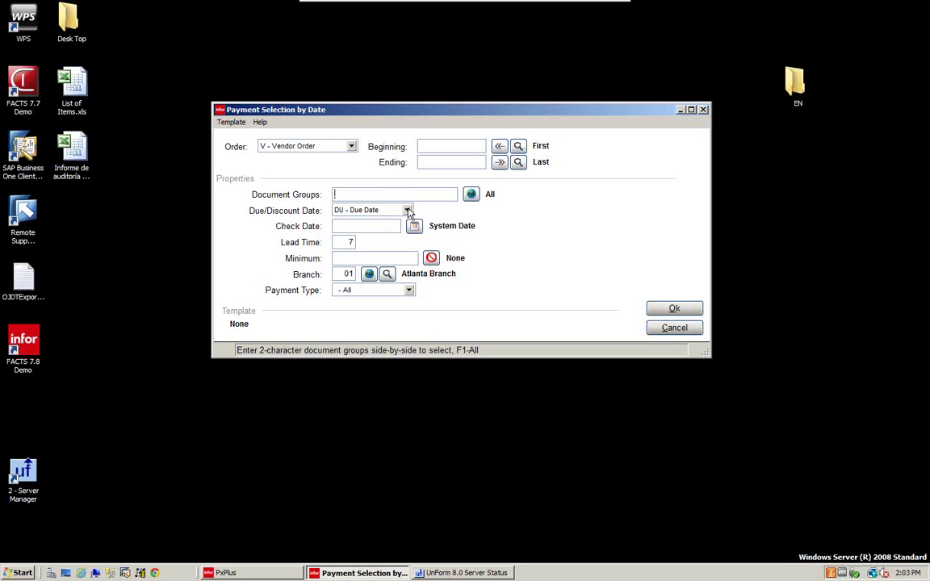
click(408, 210)
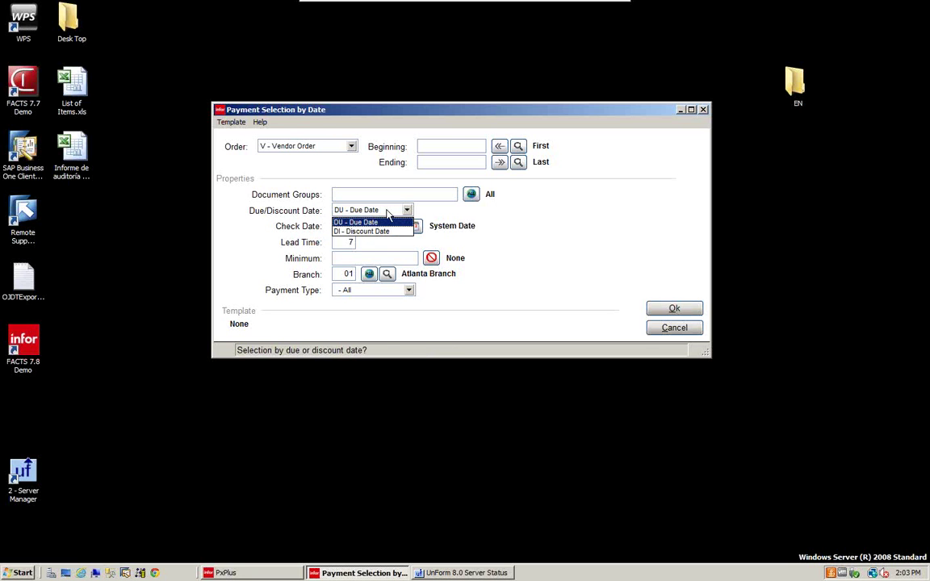
click(385, 221)
click(382, 225)
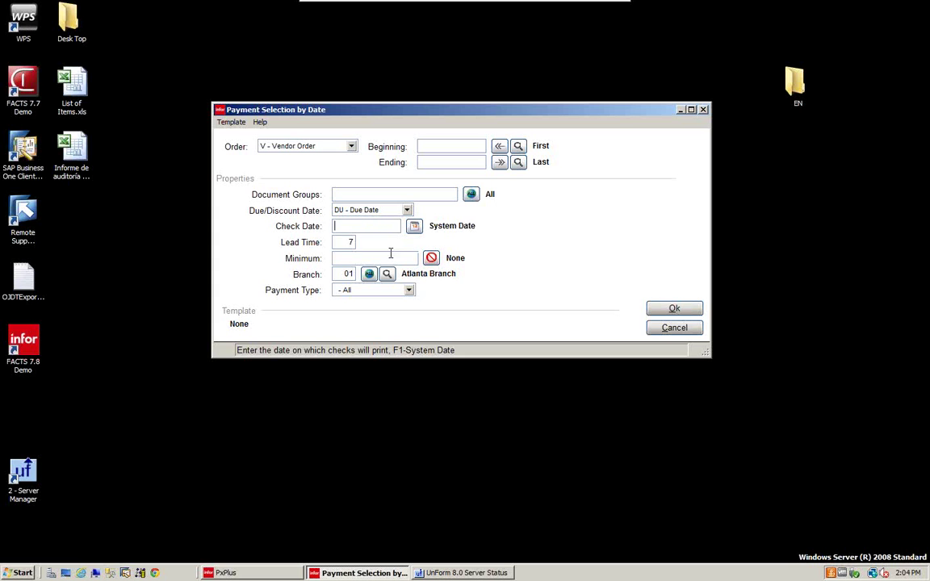
click(384, 258)
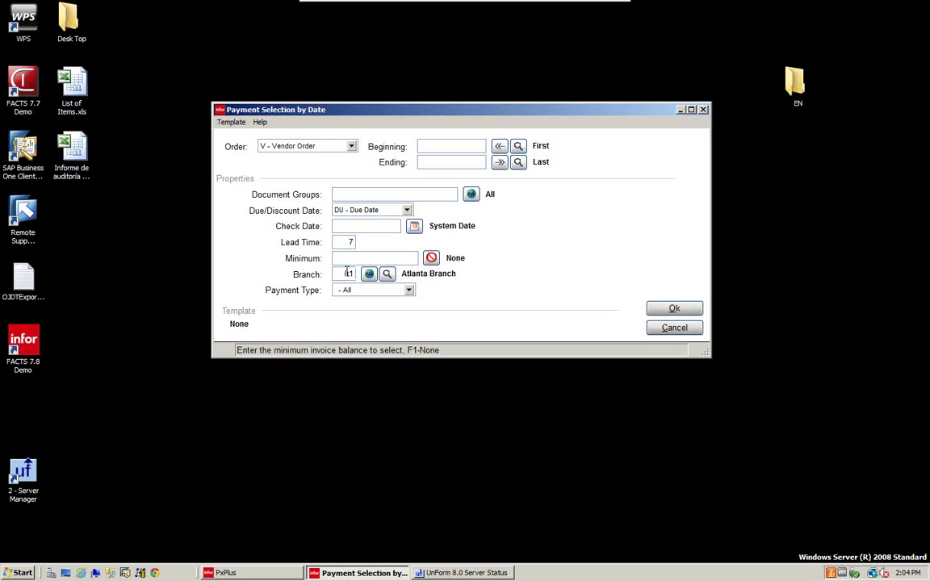
click(410, 292)
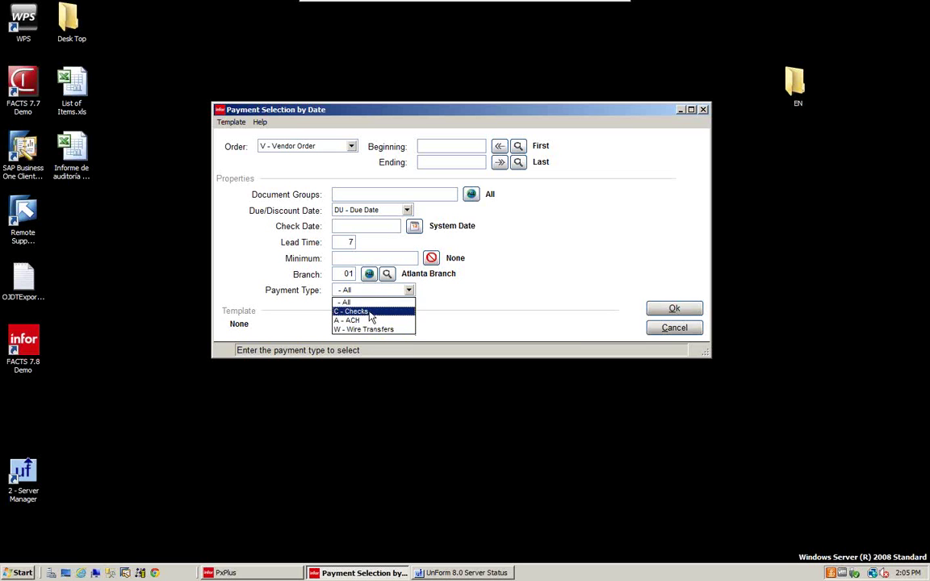
click(346, 302)
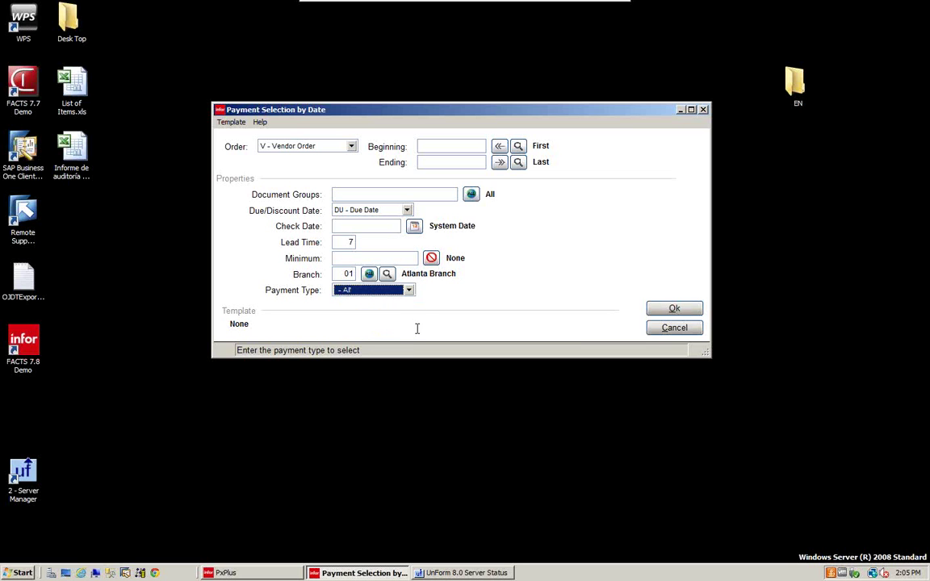
Run the payment selection with these criteria, confirm the record update and dismiss the completion message
click(675, 311)
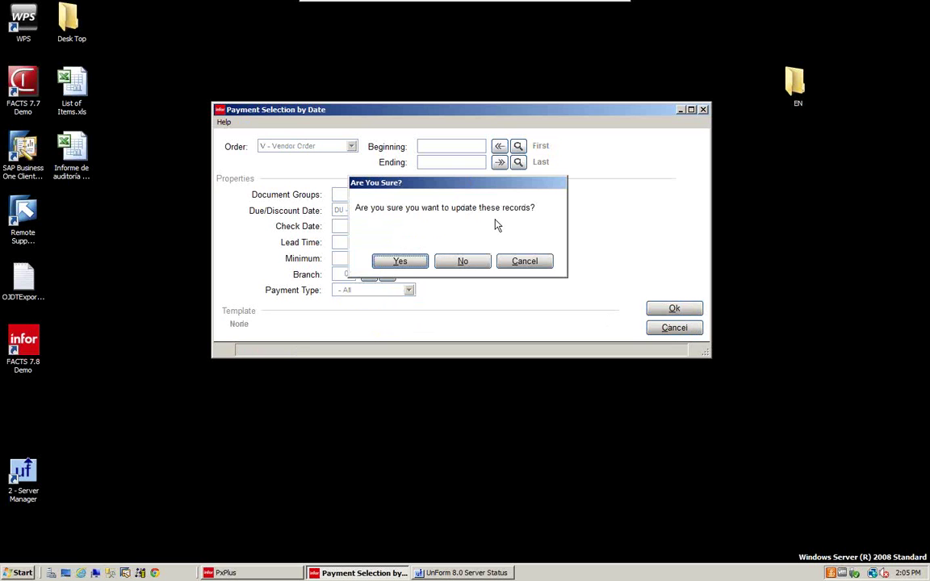
click(401, 261)
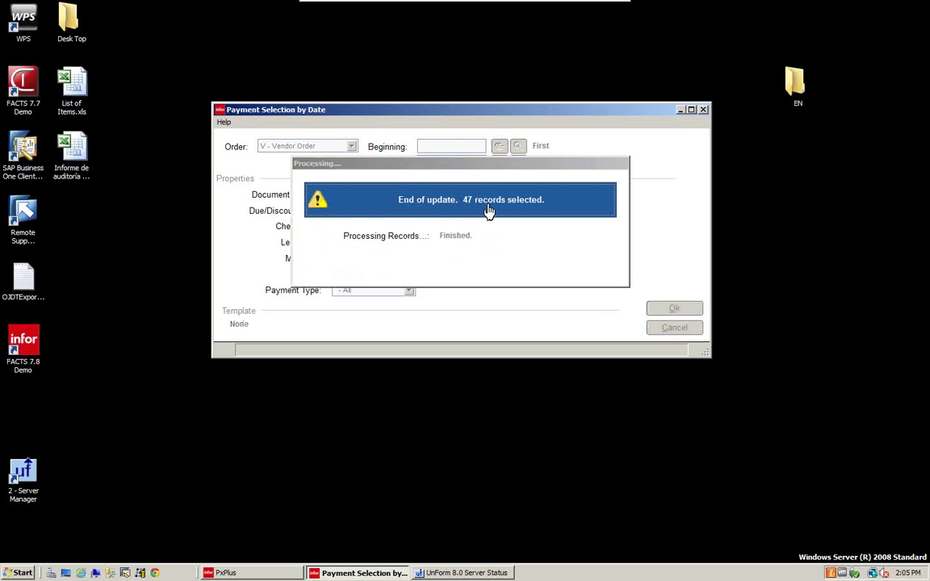
click(489, 210)
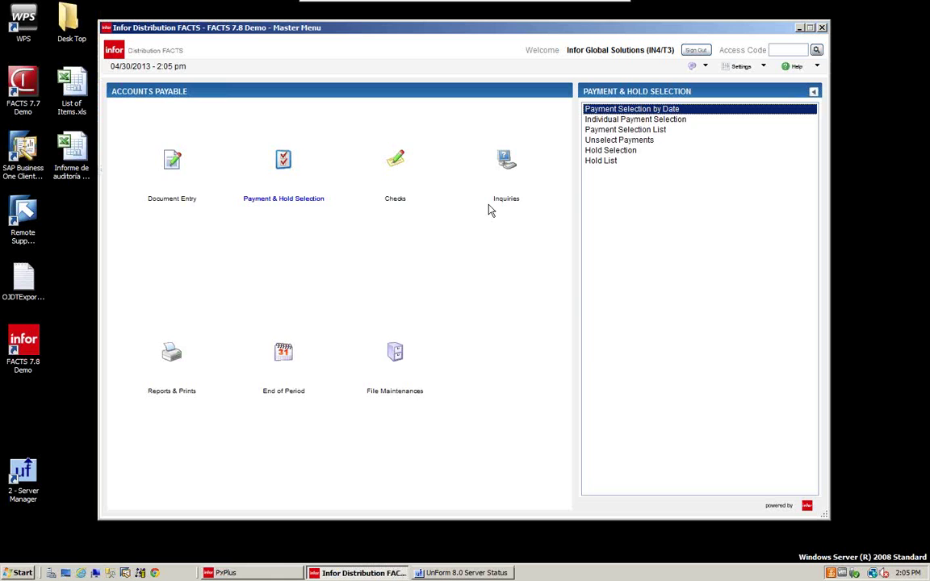
Run the Payment Selection List in vendor order for branch 01, review the selected documents in the PDF and close it
click(605, 131)
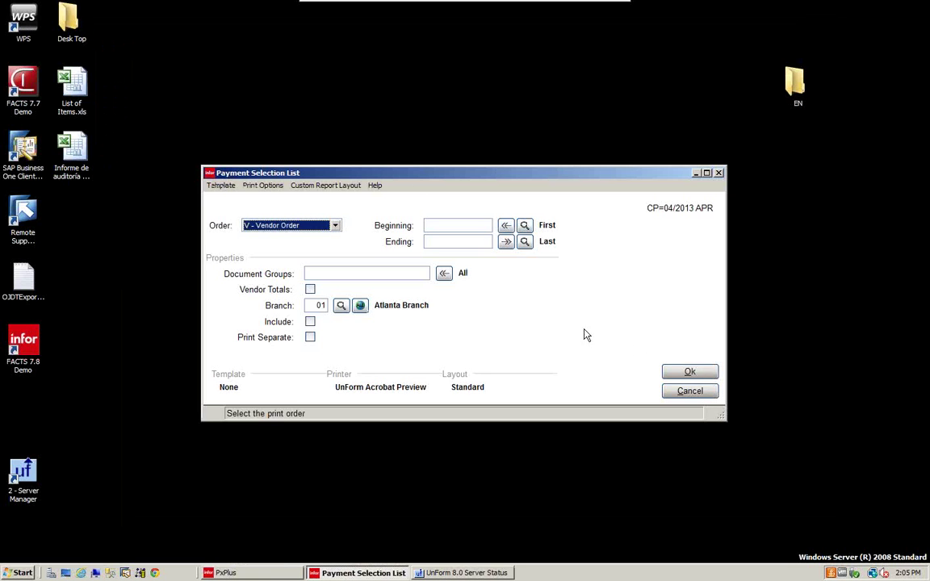
click(678, 373)
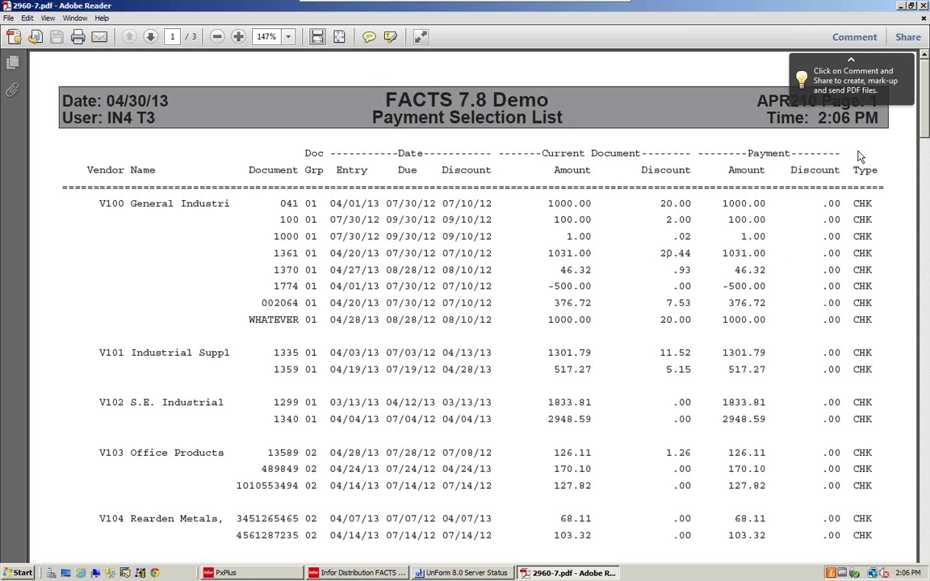
scroll(525, 407, down, 10)
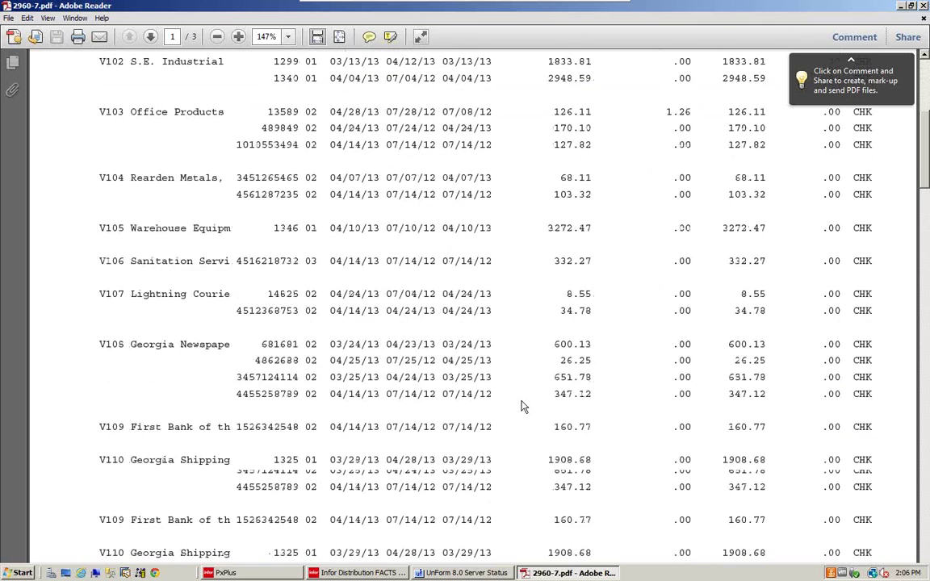
scroll(680, 240, up, 8)
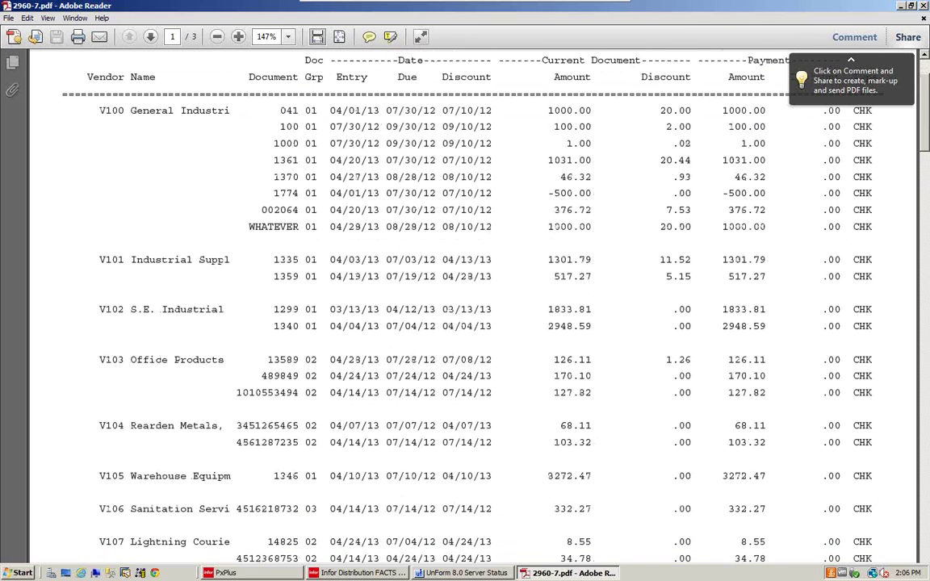
click(924, 5)
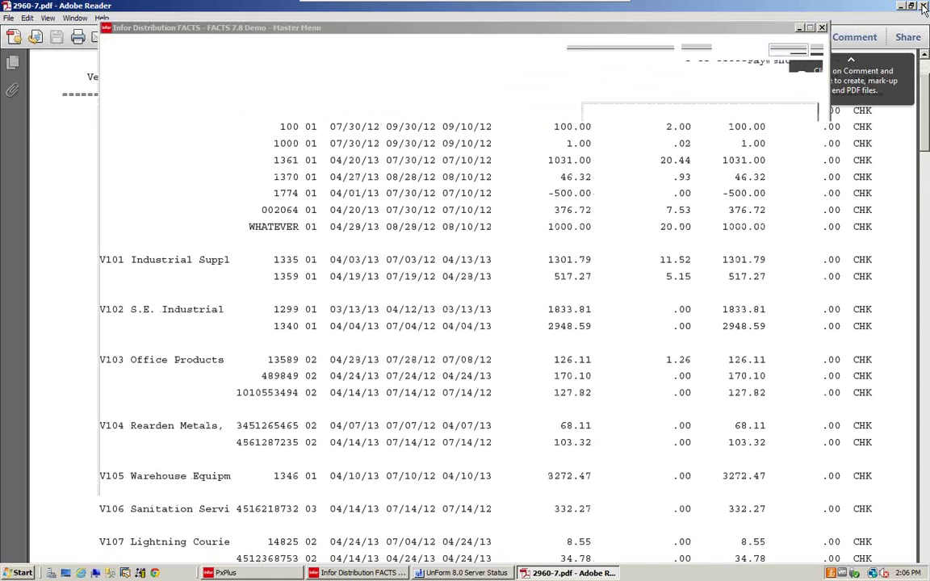
Open Individual Payment Selection, view the document lines of vendor V100 with the 04/30/2013 discount cutoff date, and exit
click(659, 122)
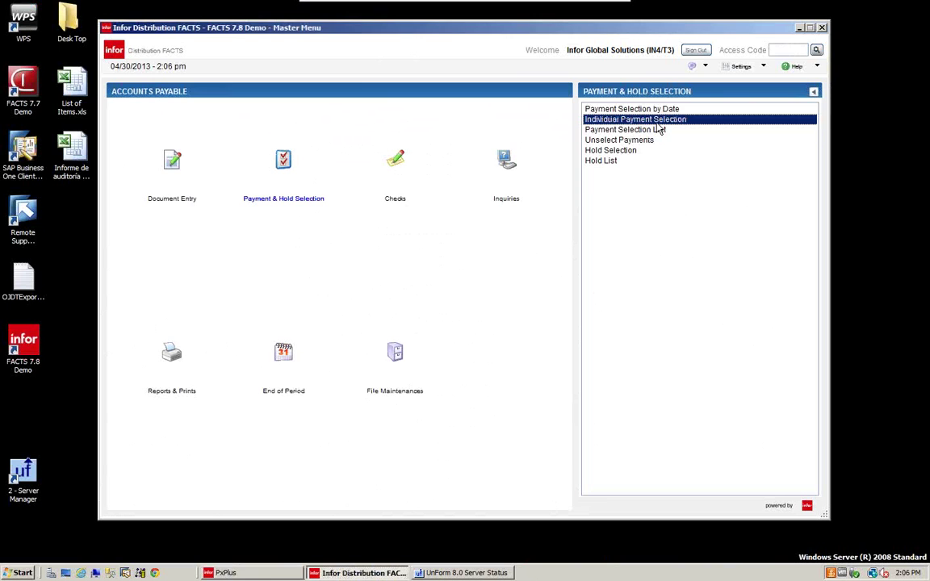
double_click(656, 123)
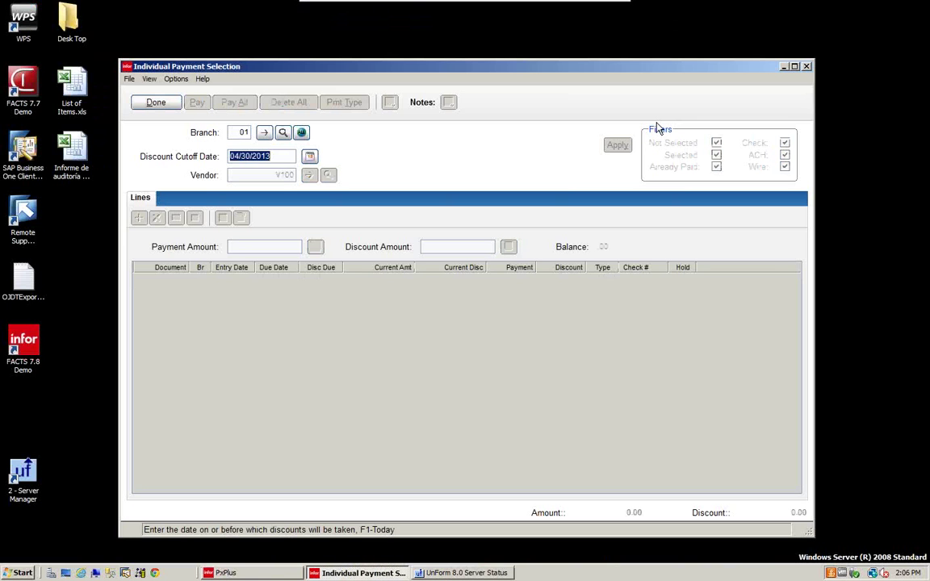
key(Return)
key(Return)
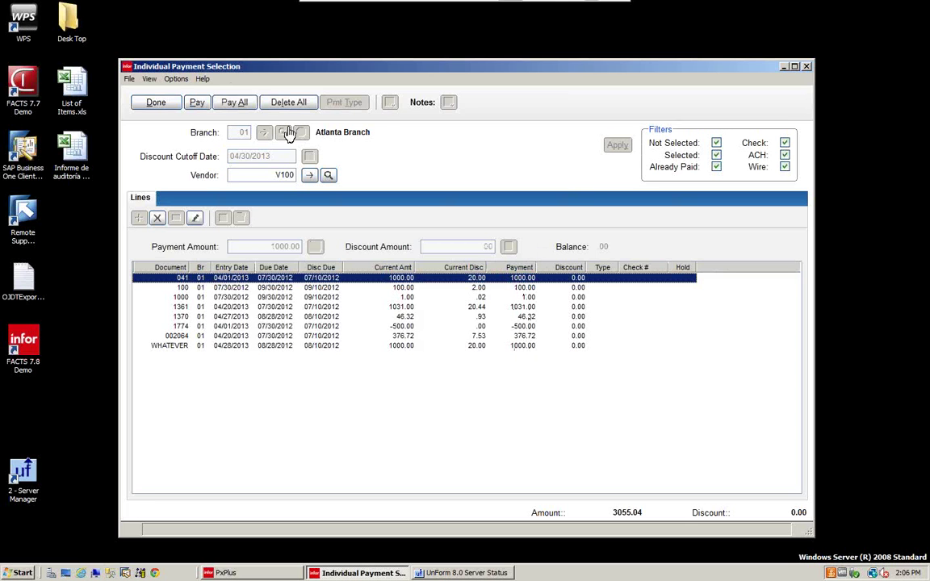
click(153, 104)
click(165, 110)
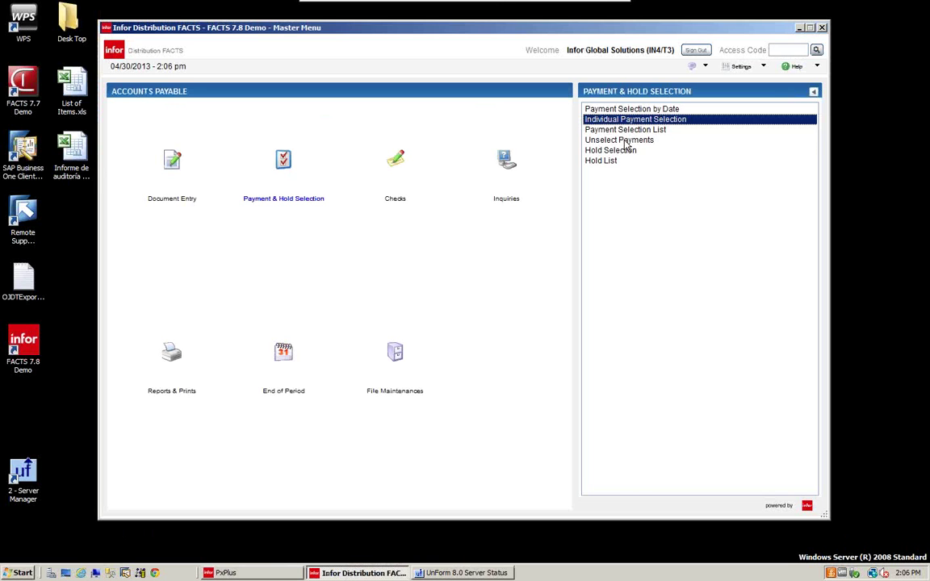
Unselect the payments for all vendors, first to last, in branch 01 and confirm the record update
click(615, 141)
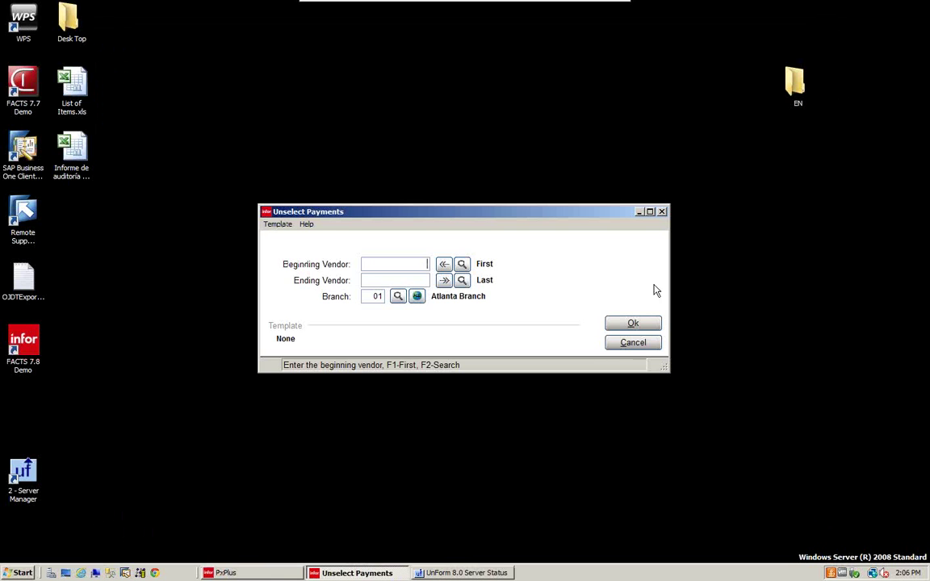
click(633, 324)
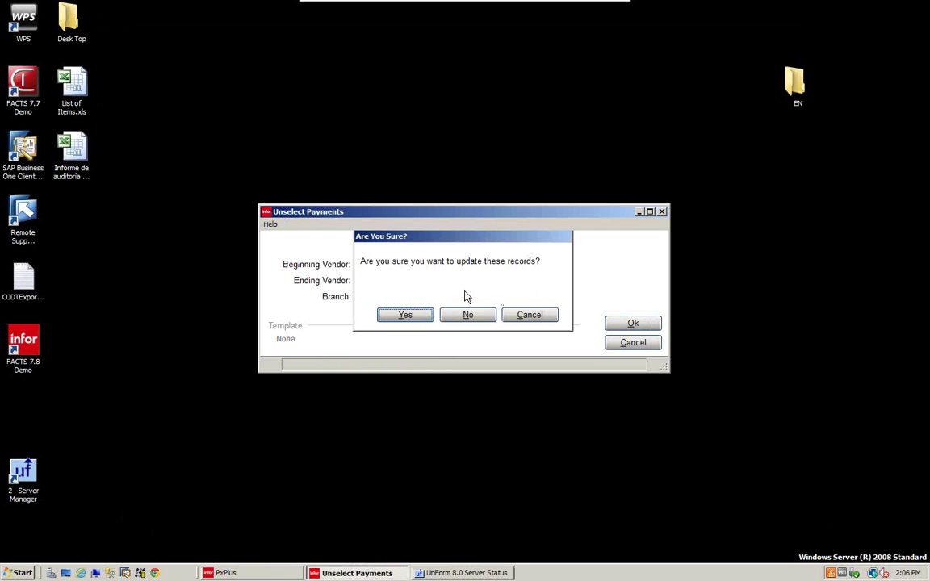
click(411, 315)
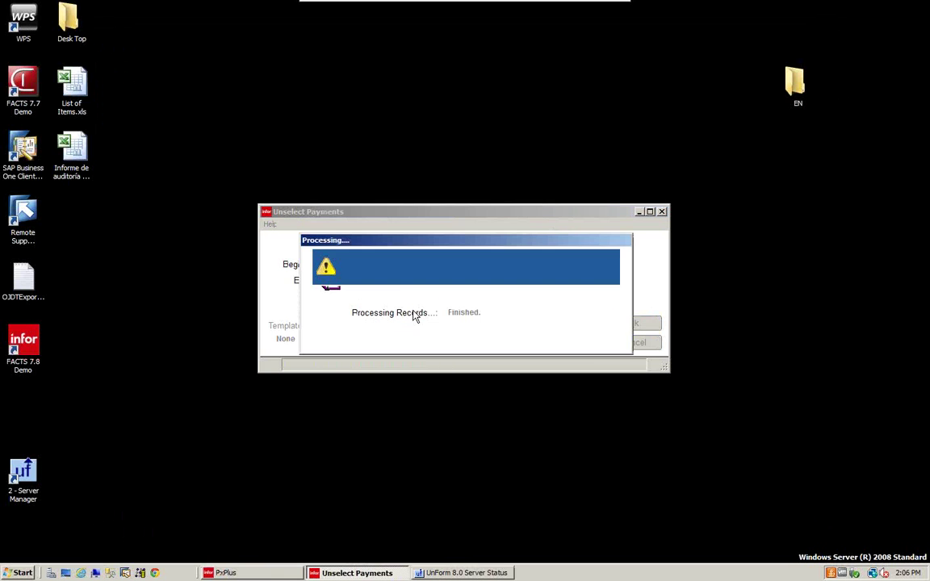
click(510, 281)
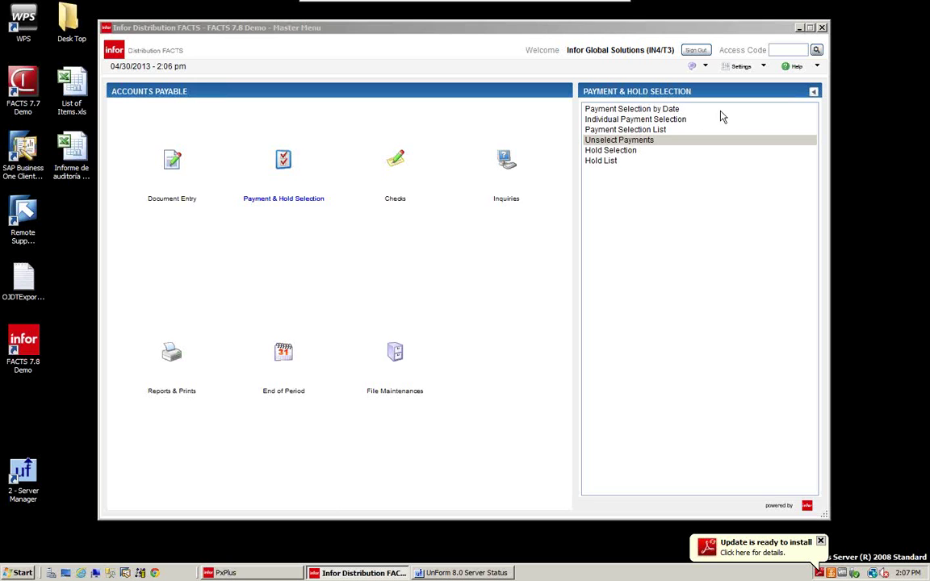
Open Payment Selection by Date in vendor order and limit the vendor range to V100 through V100 with all document groups
click(599, 109)
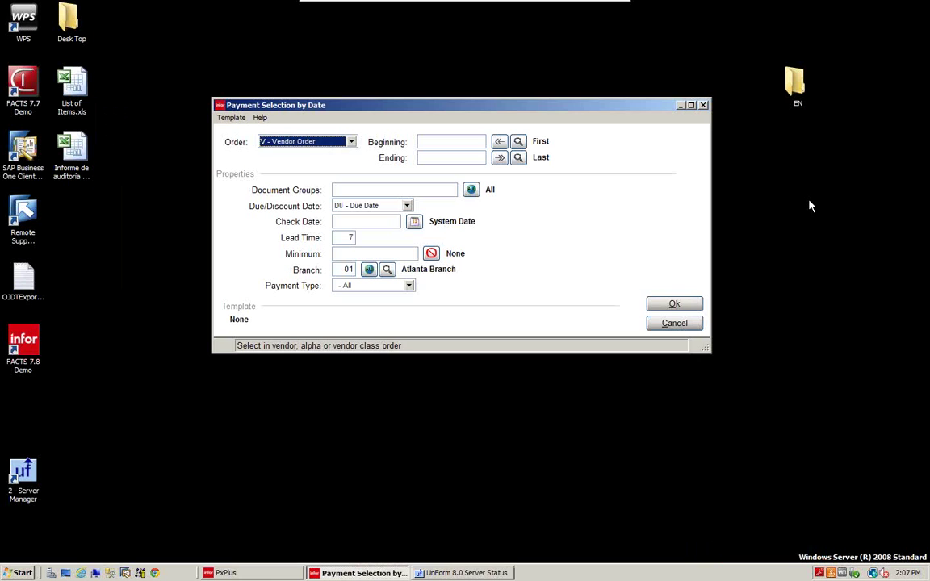
key(Tab)
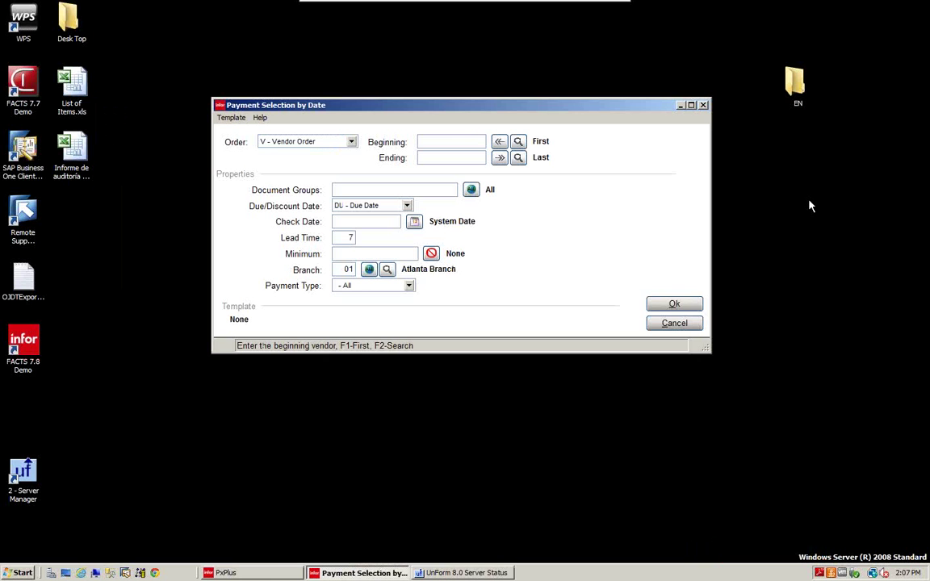
text(V100)
key(Tab)
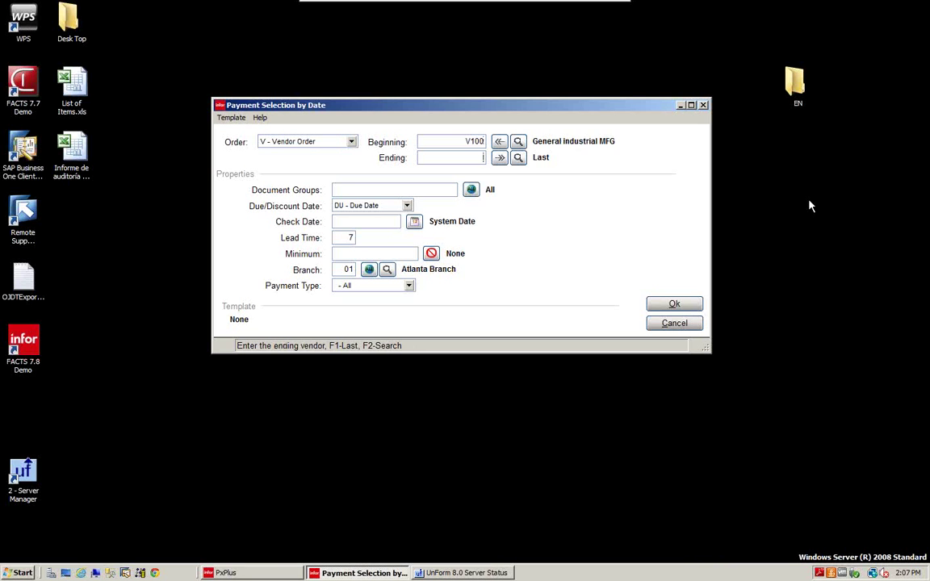
text(V100)
key(Tab)
key(Tab)
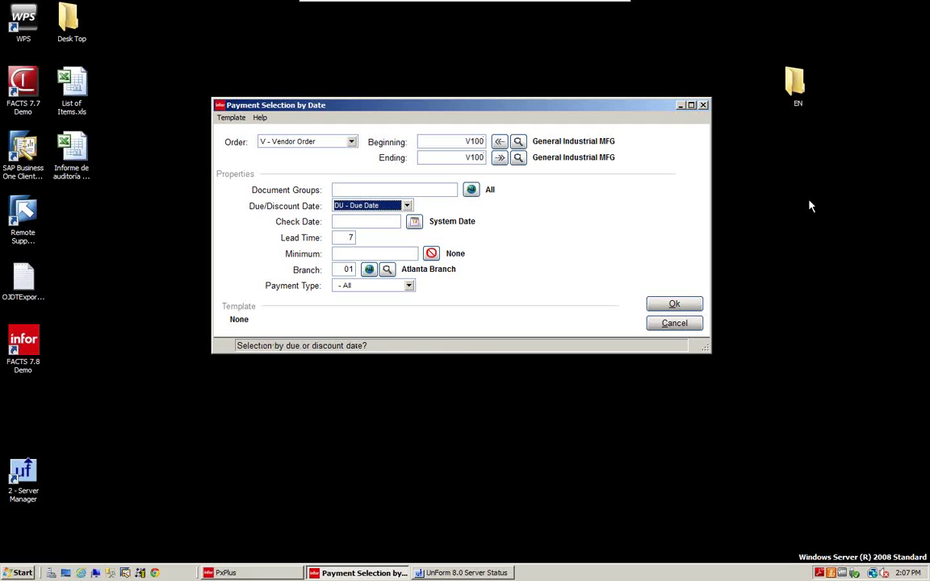
Keep selection by due date, set the check date to 07/30/2012 and the lead time to 0
key(Tab)
text(073012)
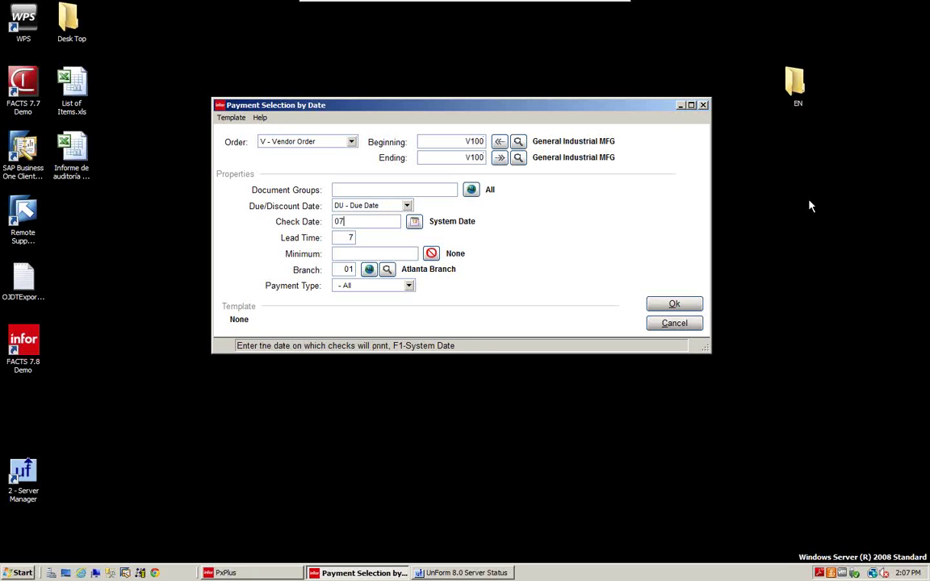
key(Tab)
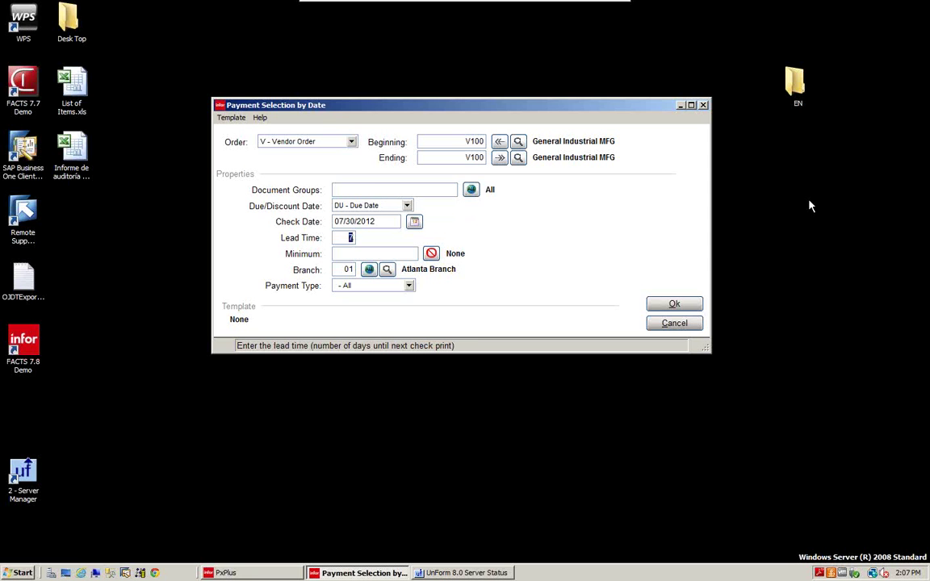
text(0)
key(Tab)
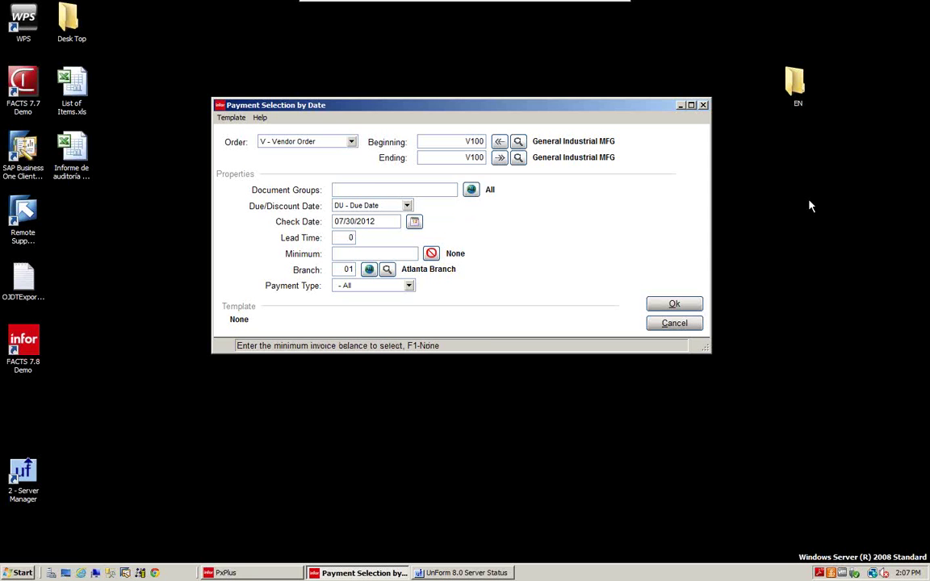
Run the due-date selection with no minimum for branch 01, confirm the record update and dismiss the completion message
key(Tab)
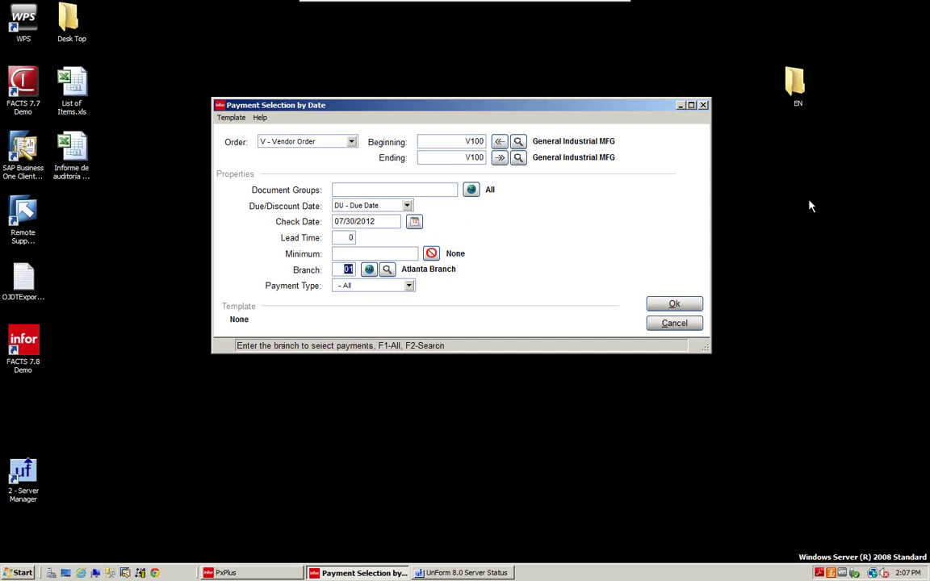
key(Tab)
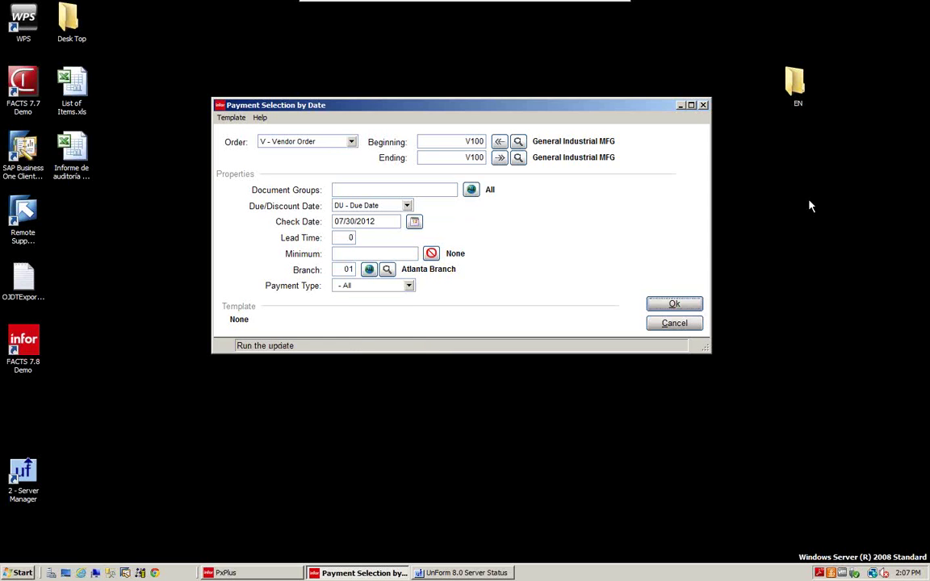
click(687, 304)
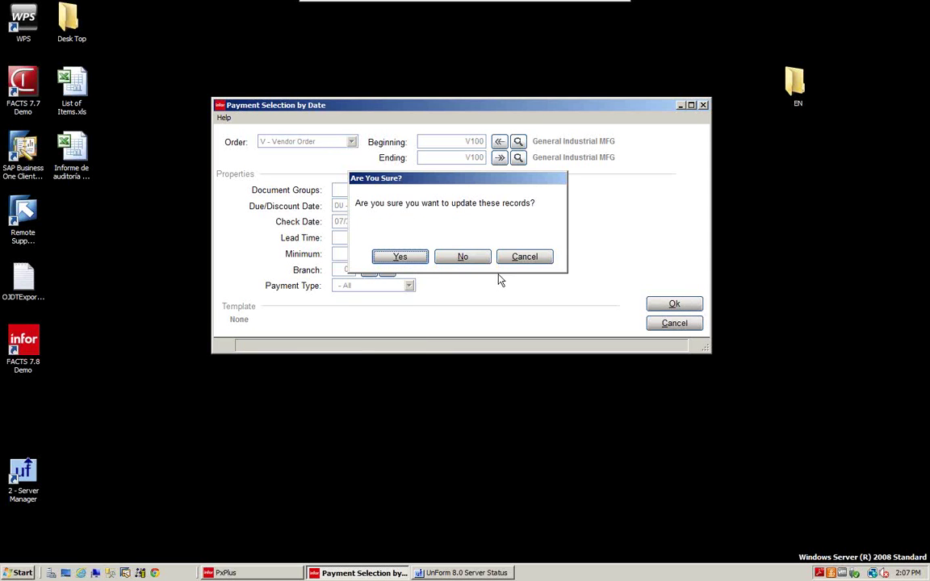
click(415, 261)
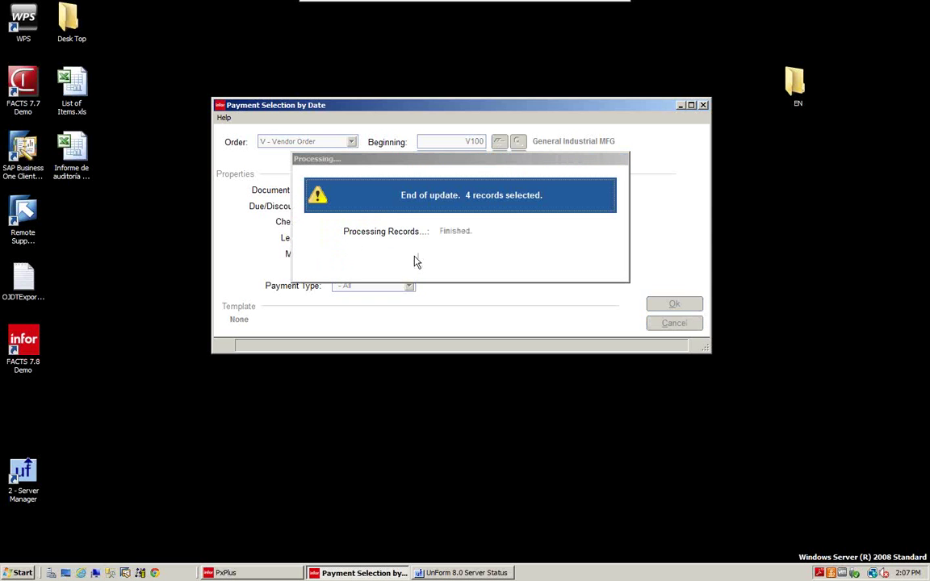
click(490, 203)
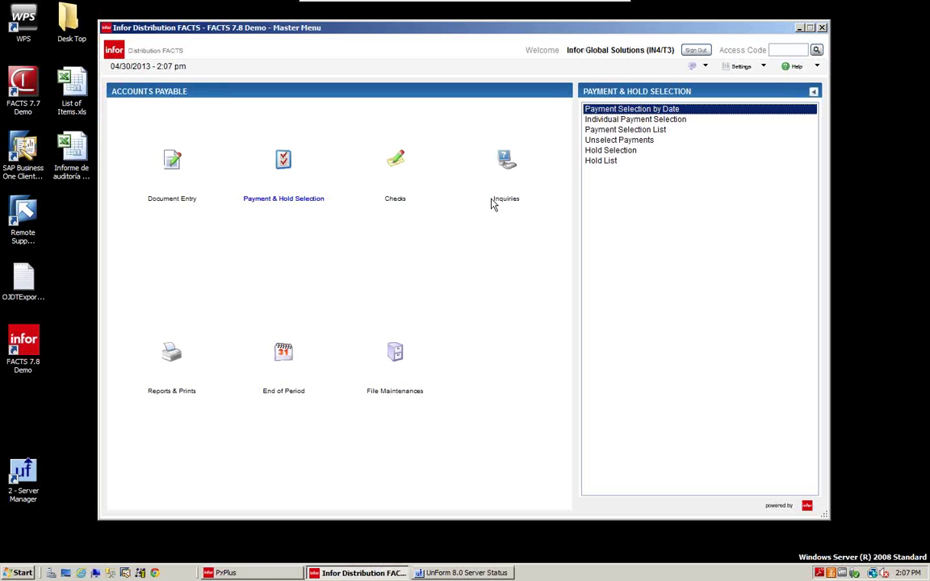
Open Individual Payment Selection and load vendor V100's document lines for branch 01 with the 04/30/2013 discount cutoff date
click(596, 119)
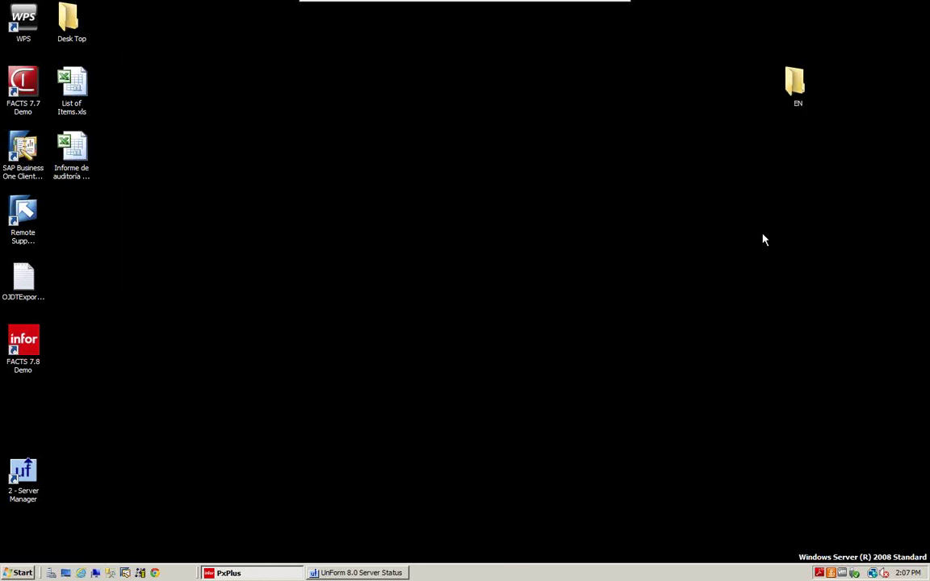
key(Return)
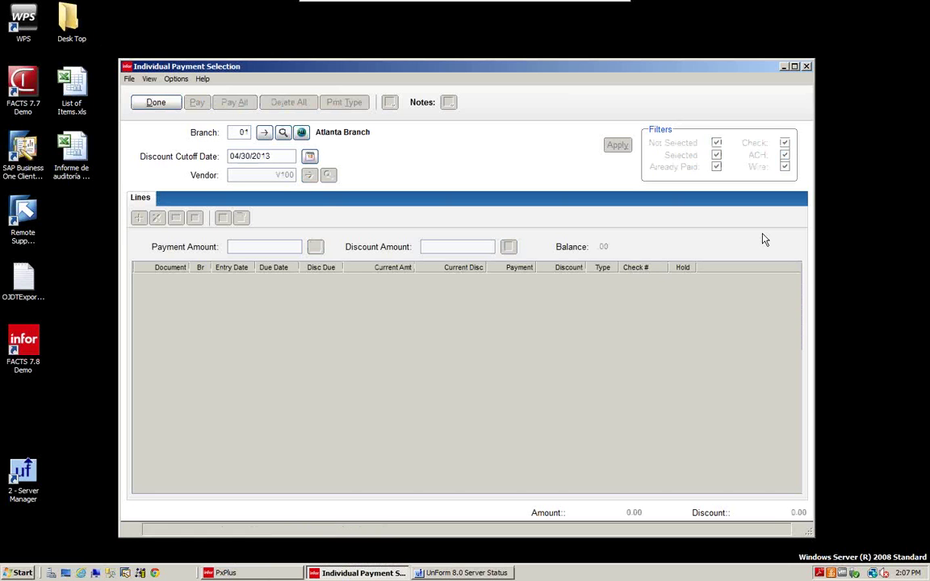
key(Return)
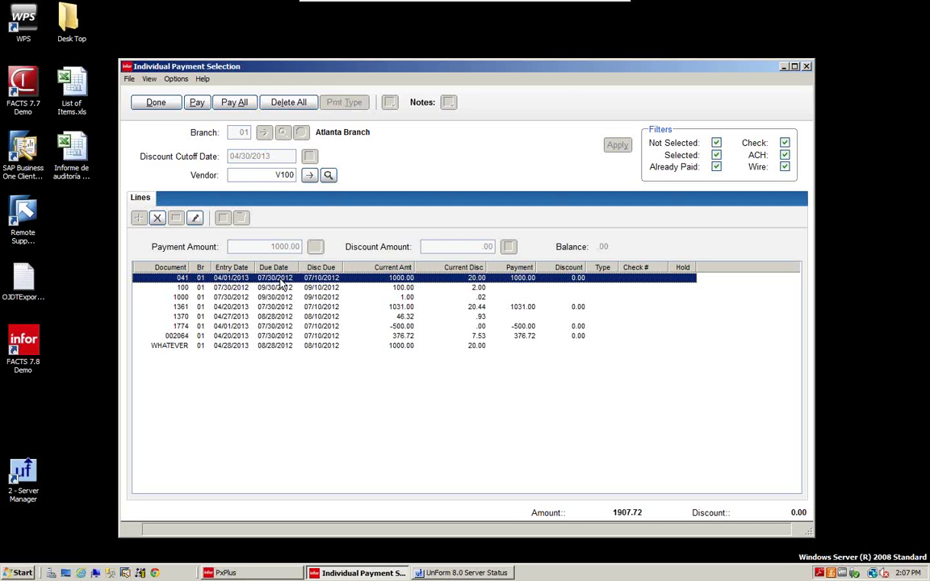
Review the document lines one by one from 100 to WHATEVER, checking due dates against payment amounts, and exit Individual Payment Selection
click(281, 287)
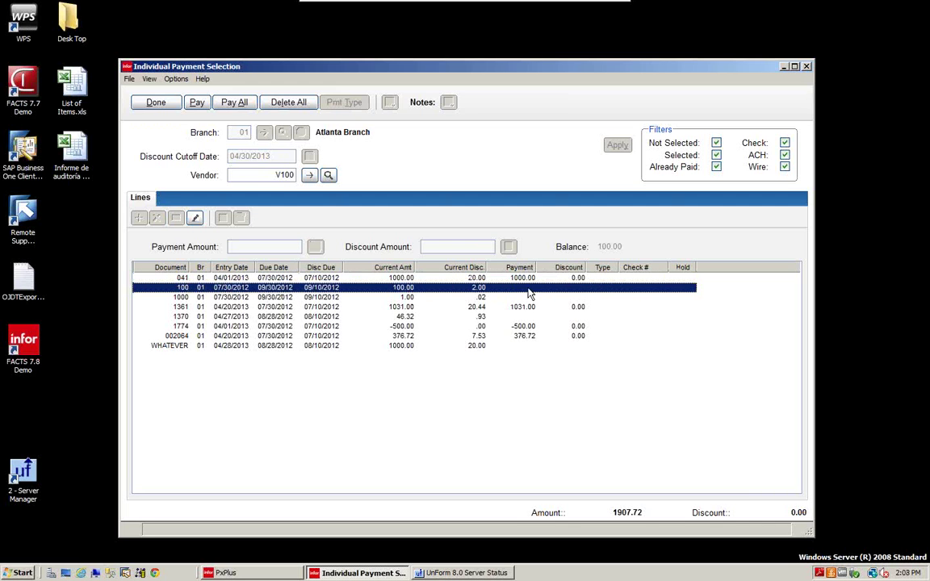
click(231, 299)
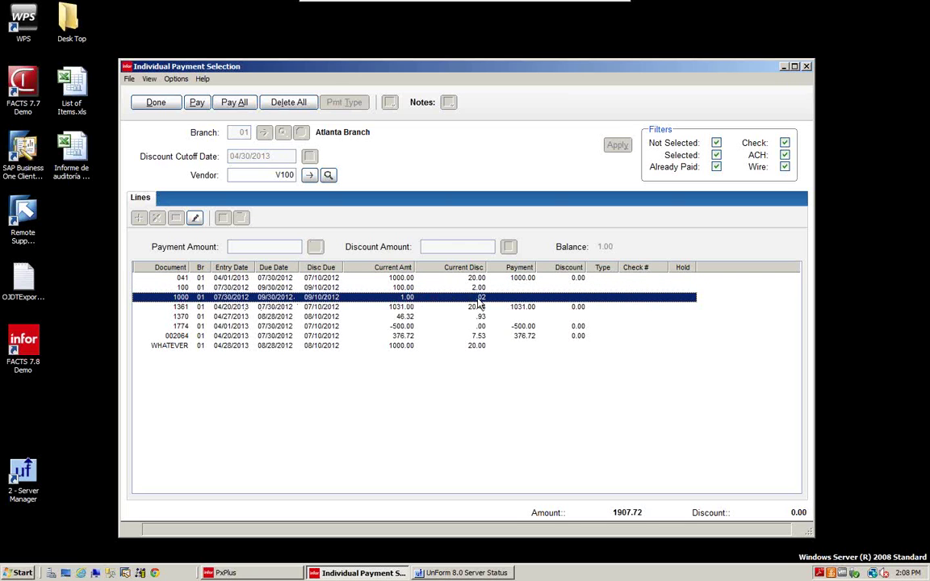
click(230, 308)
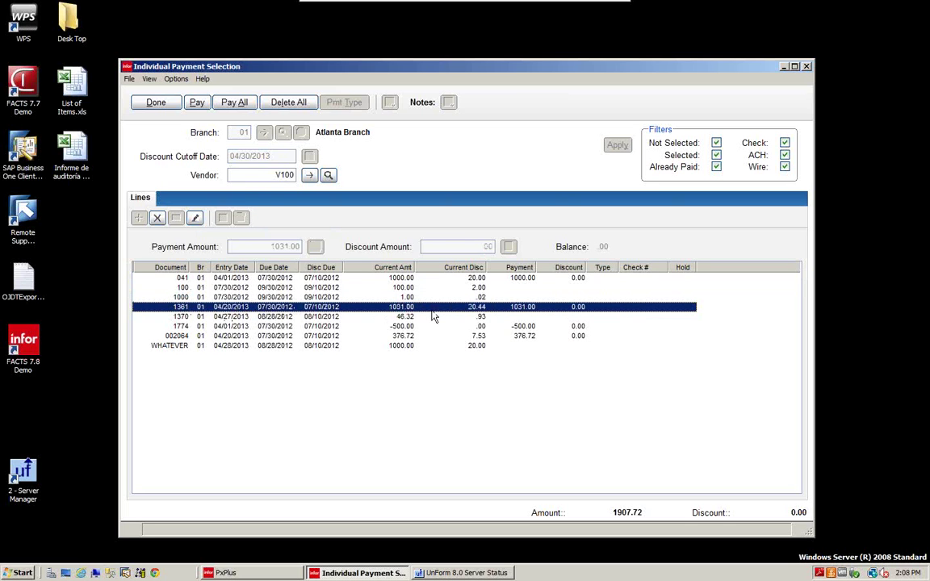
click(277, 317)
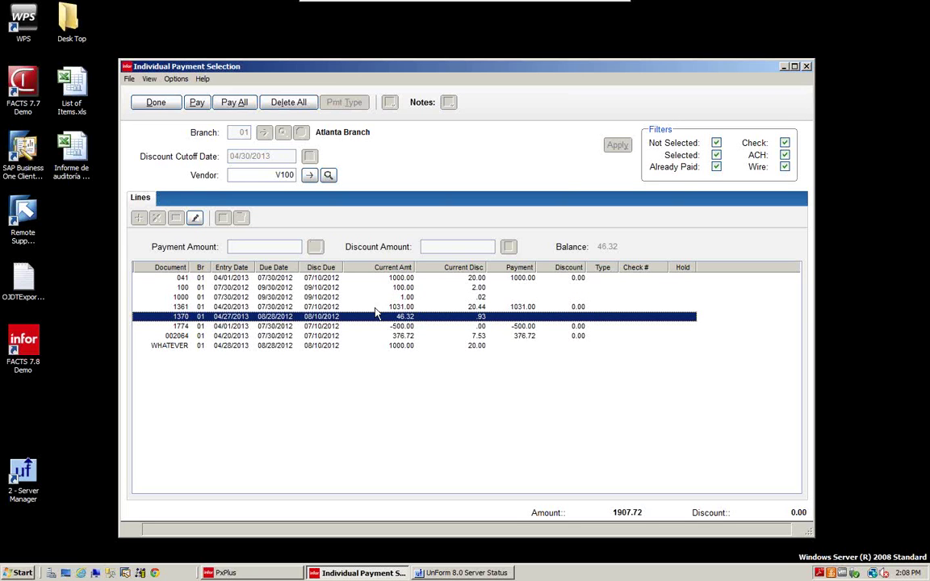
click(277, 326)
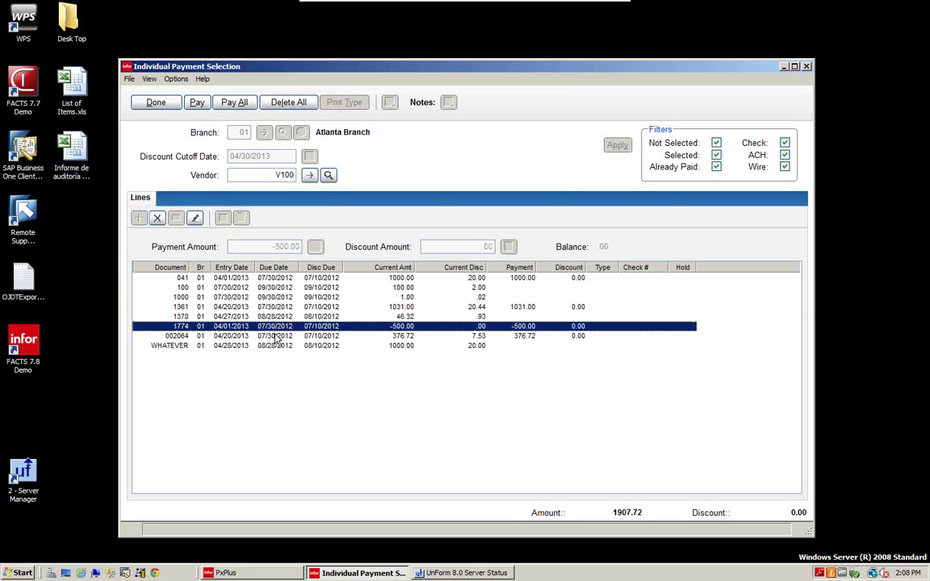
click(277, 336)
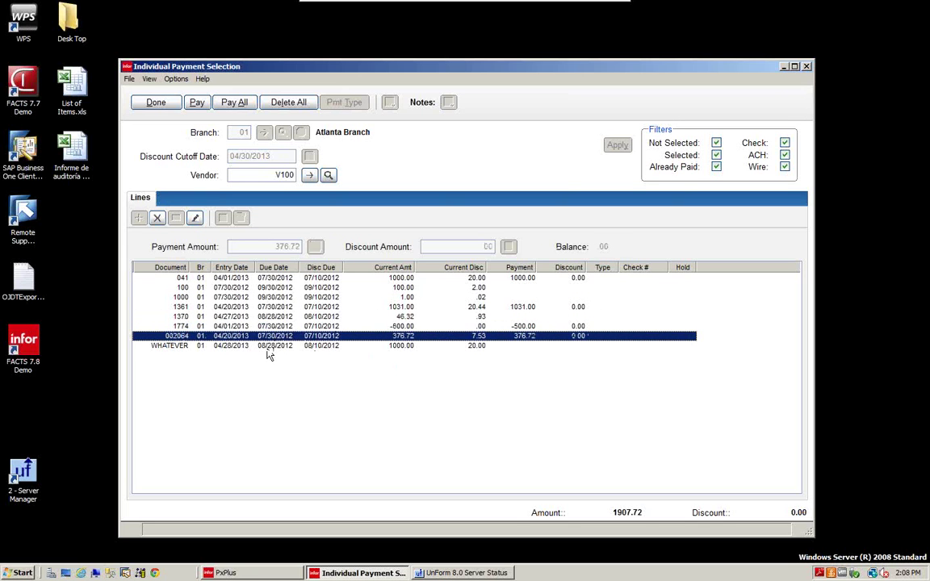
click(281, 347)
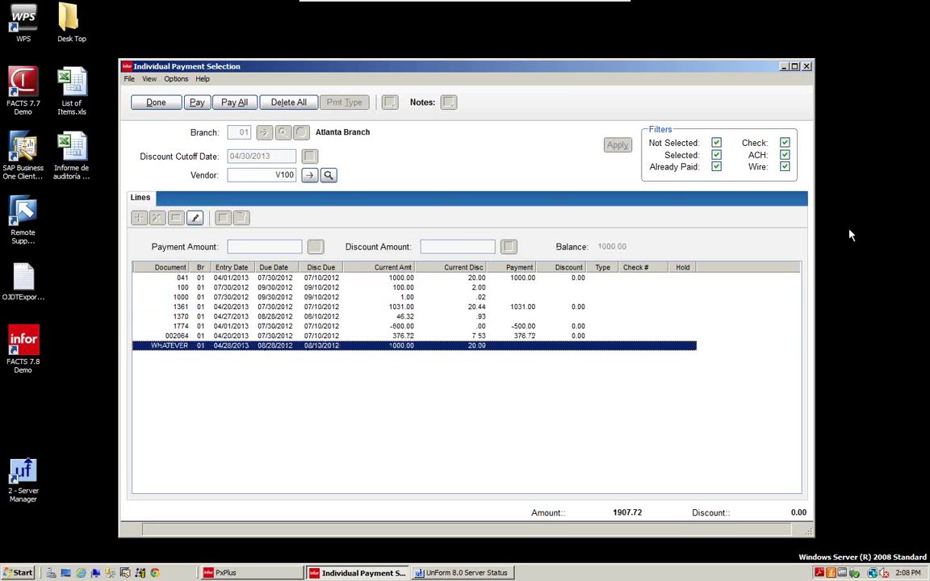
click(158, 105)
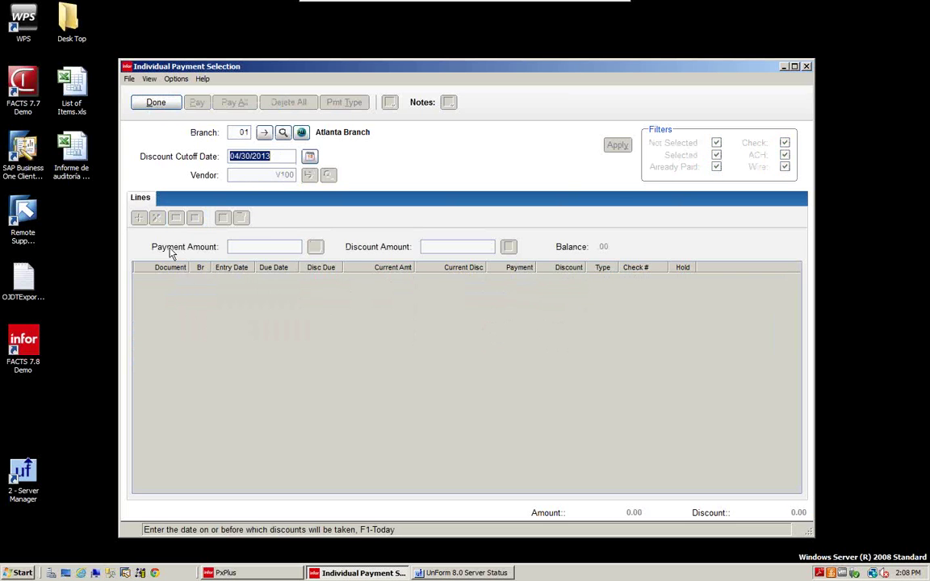
click(145, 104)
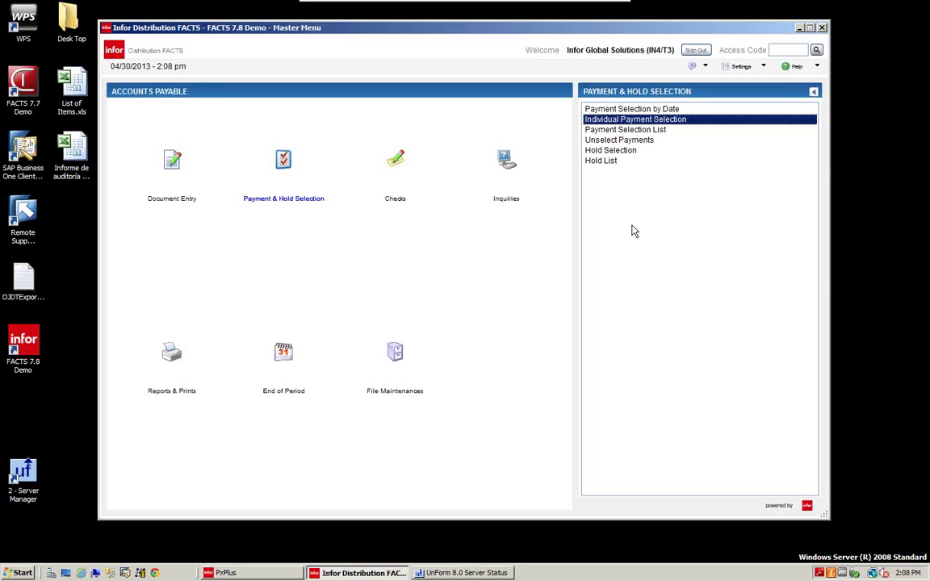
Clear the selected payments with Unselect Payments for the first through last vendor in branch 01, confirming the update
key(Down)
key(Down)
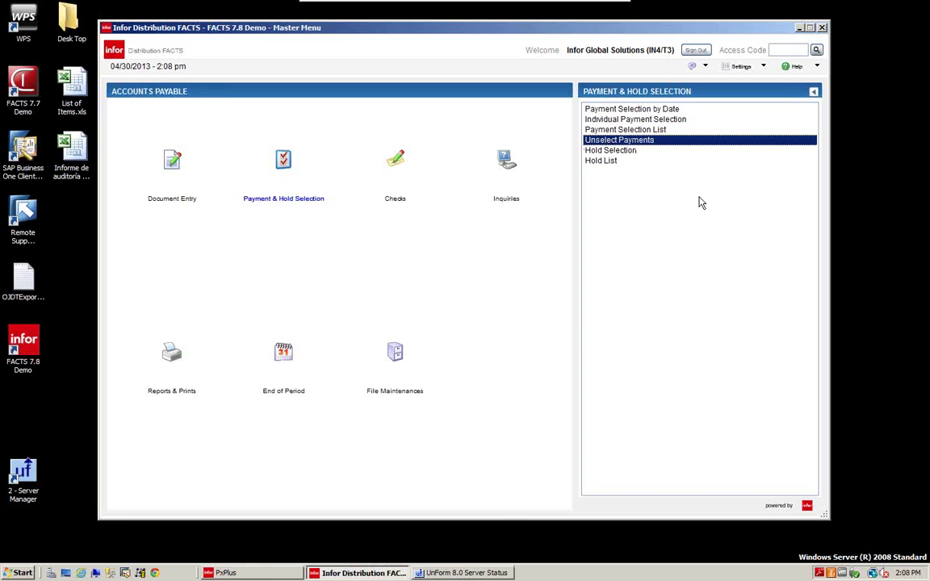
key(Return)
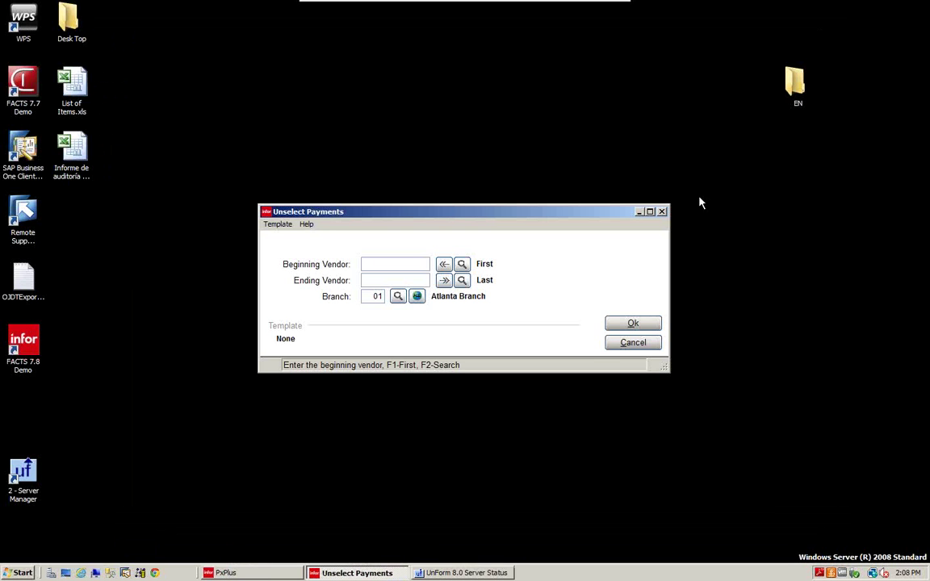
click(628, 326)
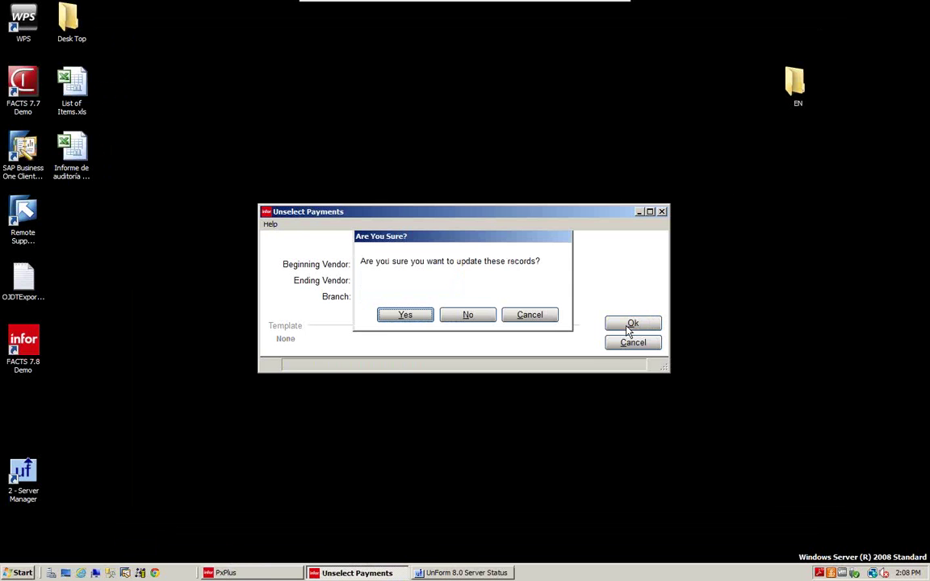
click(404, 322)
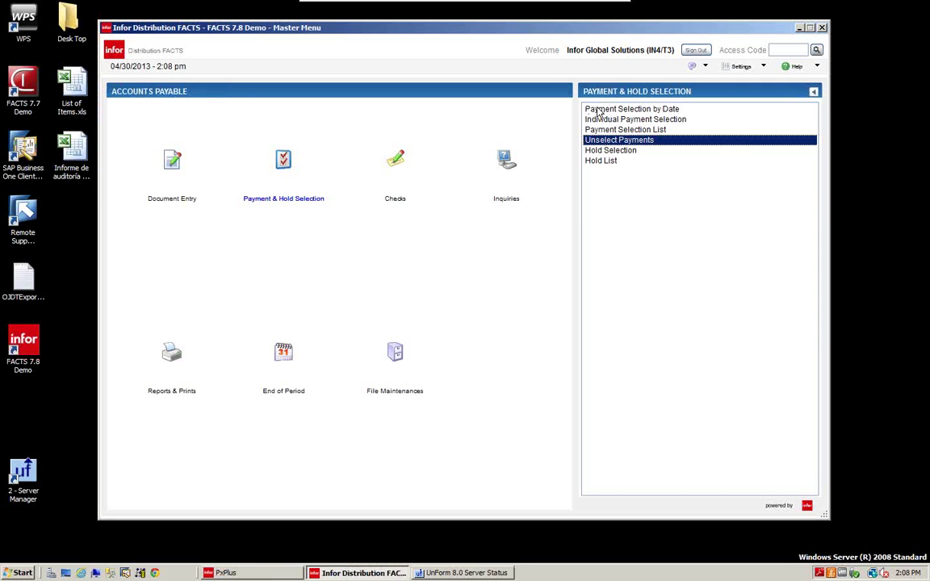
Reopen Payment Selection by Date and set both the beginning and ending vendor to V100, keeping all document groups
key(Return)
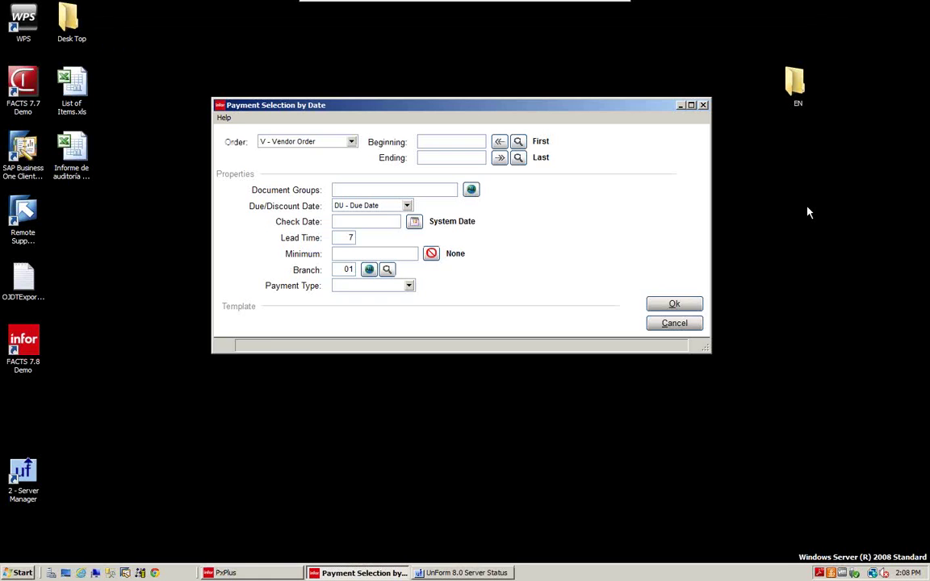
key(Tab)
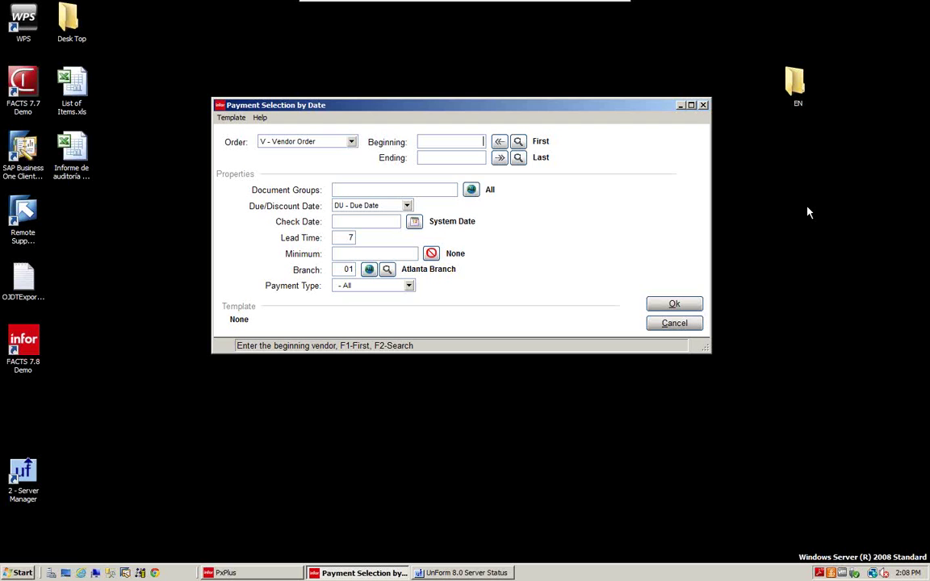
text(V100)
key(Tab)
text(V)
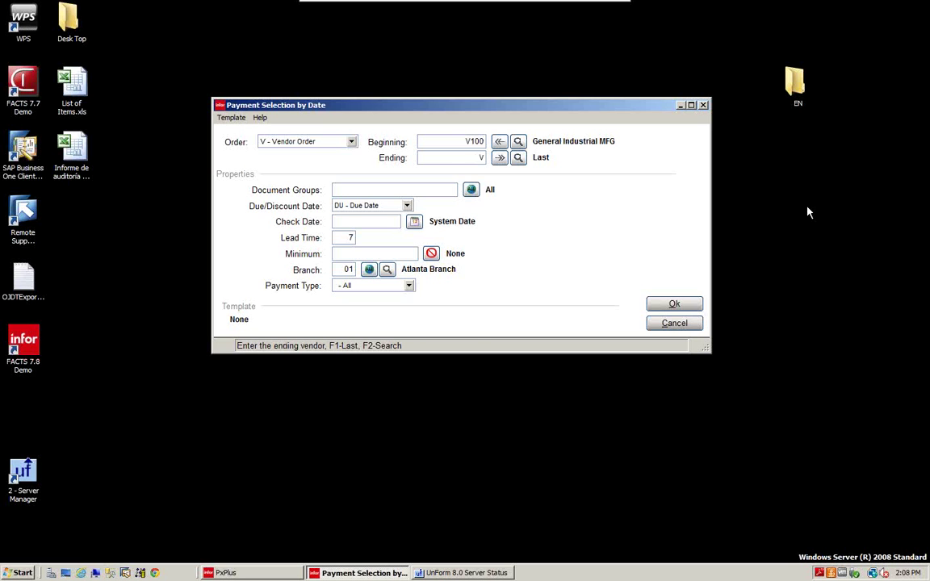
text(100)
key(Tab)
key(Tab)
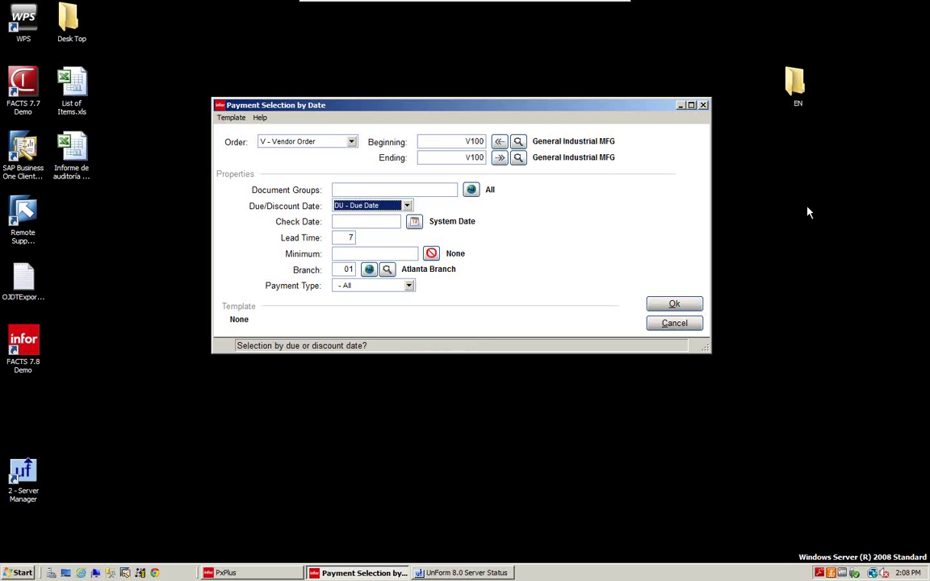
Switch the selection basis to DI - Discount Date, with check date 07/10/2012 and lead time 0
click(406, 206)
click(368, 227)
key(Tab)
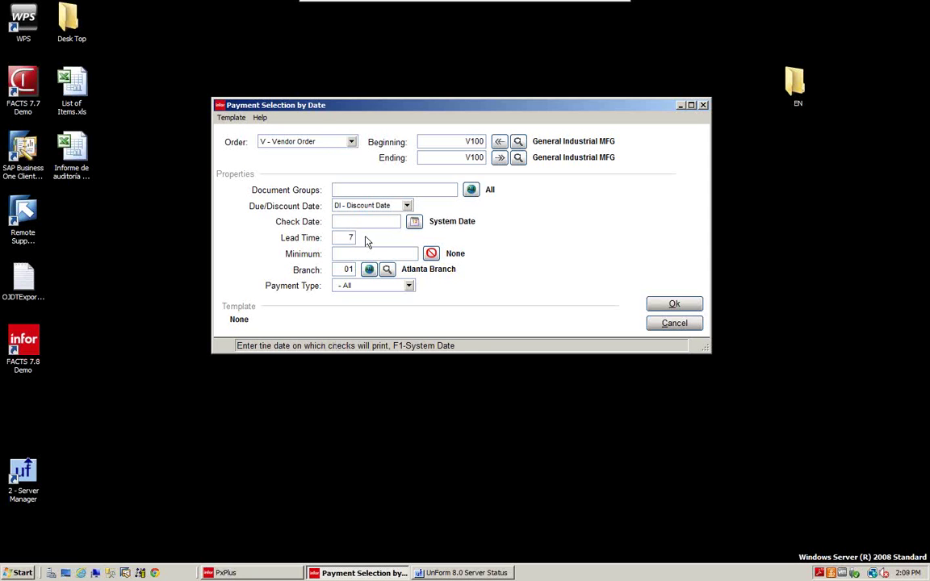
text(071012)
key(Tab)
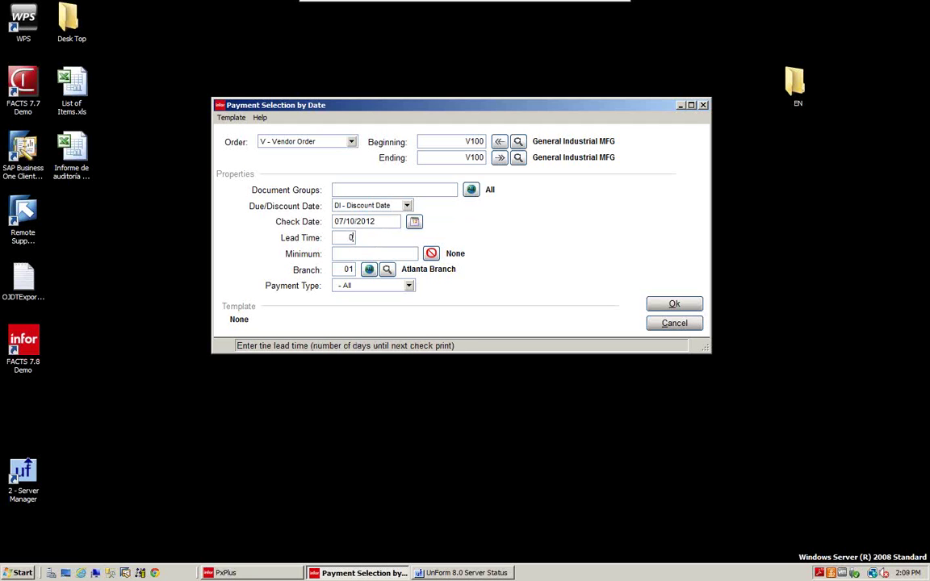
text(0)
key(Tab)
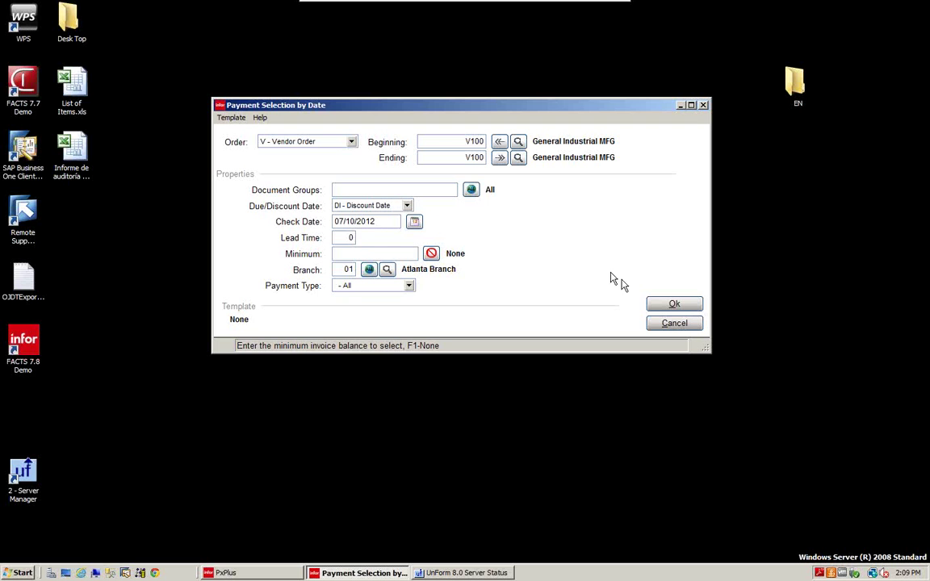
Run the discount-date selection, confirming the update, and open vendor V100 in Individual Payment Selection with discount cutoff date 04/30/2013
click(676, 306)
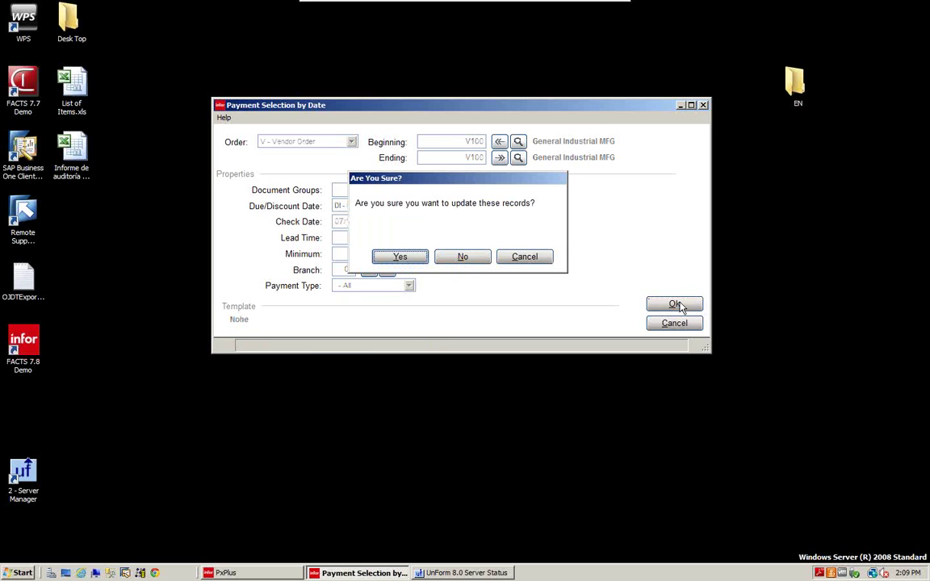
click(400, 258)
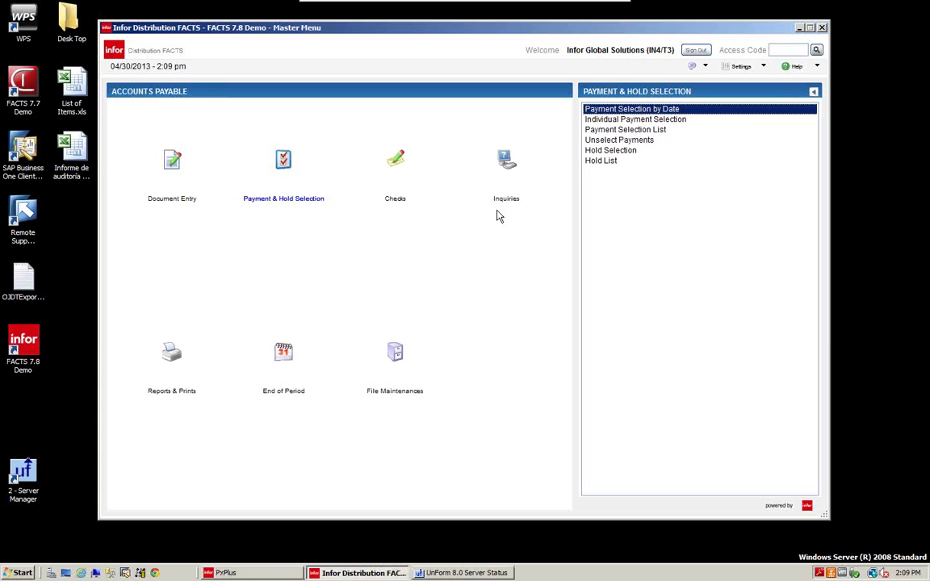
click(627, 120)
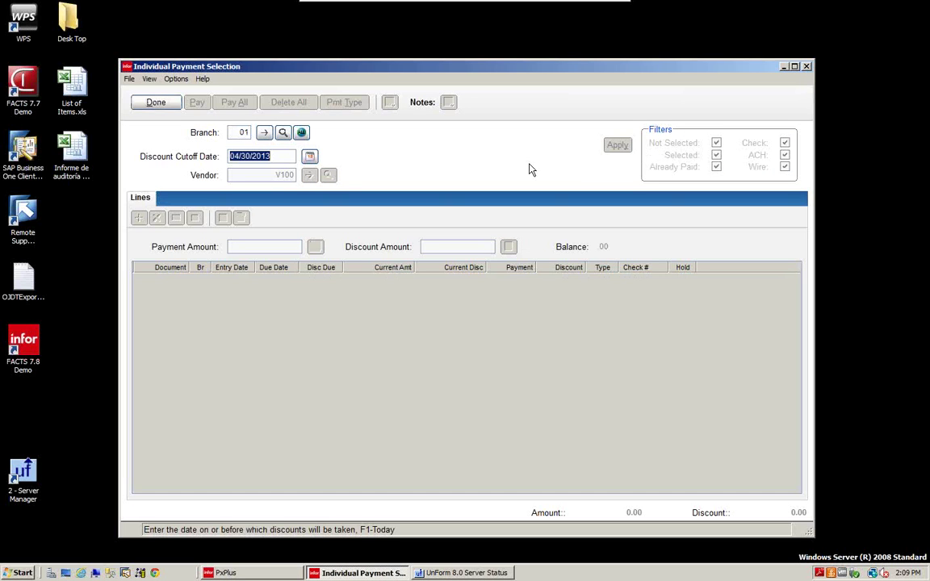
key(Return)
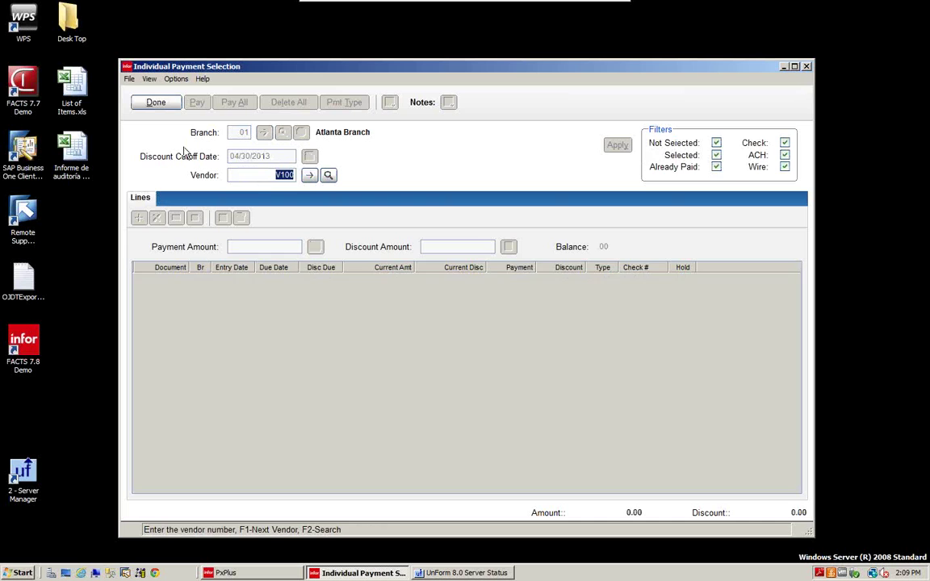
key(Return)
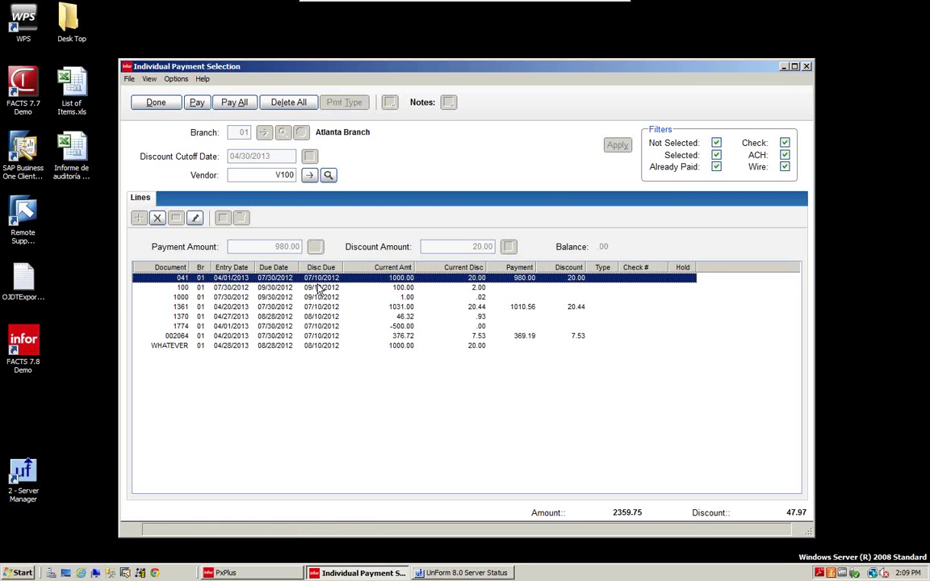
Compare the discount due dates of documents 1361, 002064 and 041 with their payments, and select document 1370 for payment
click(326, 307)
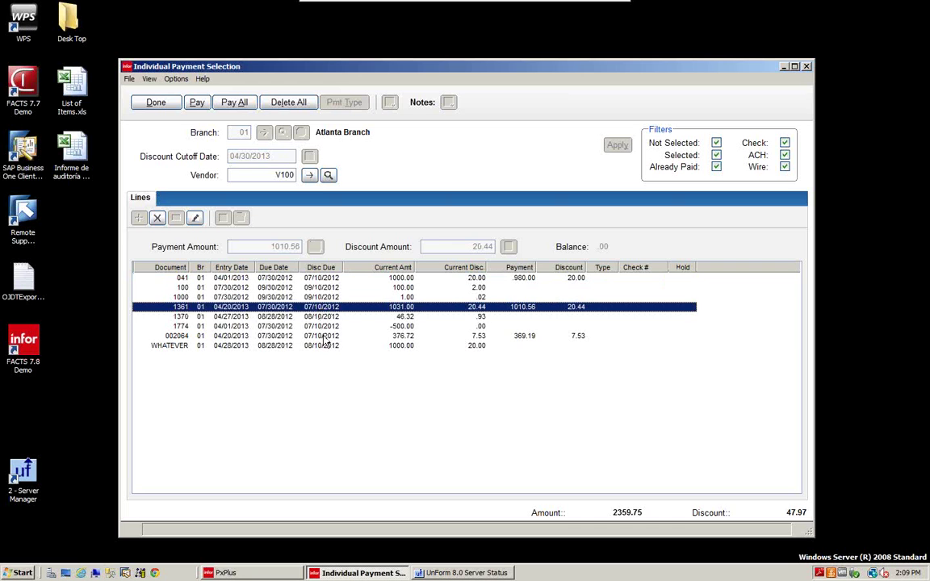
click(324, 337)
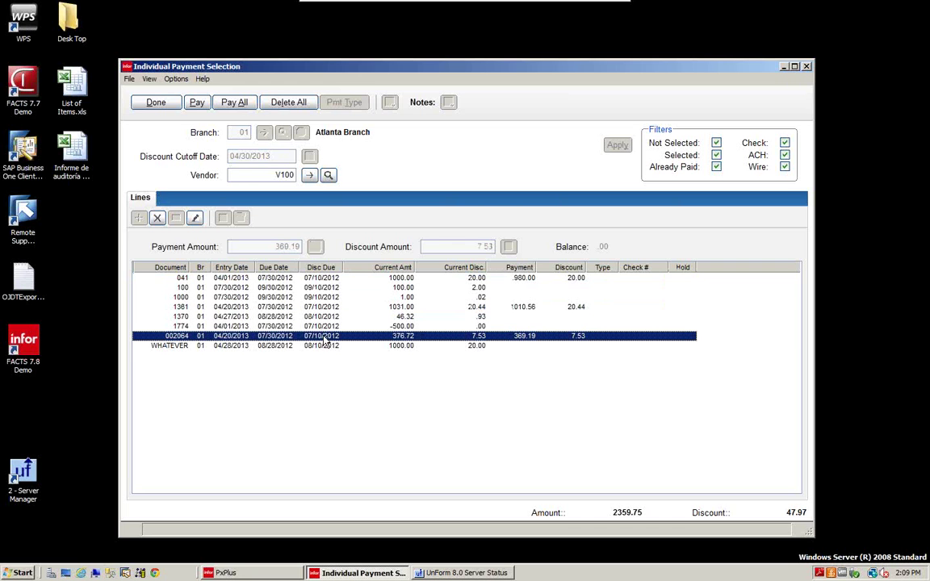
click(322, 277)
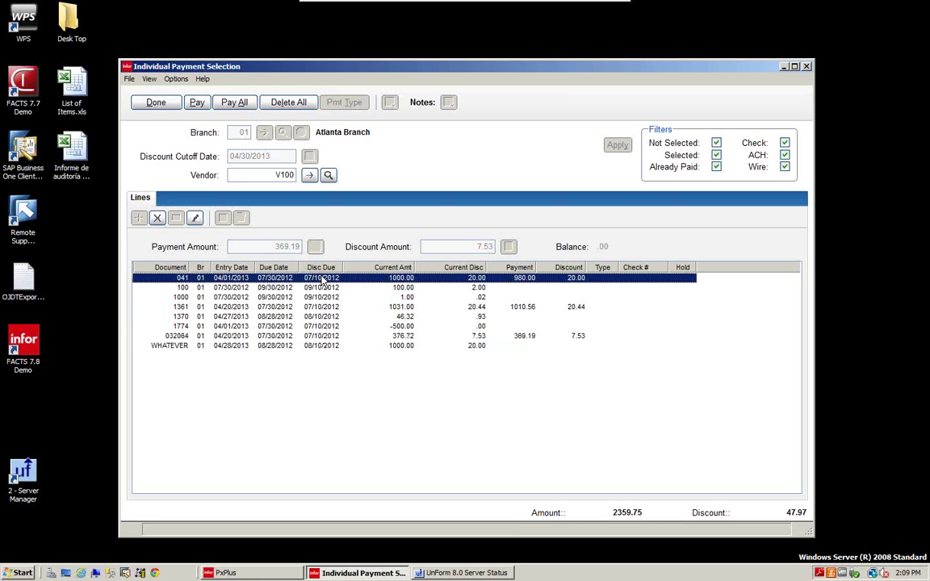
click(318, 316)
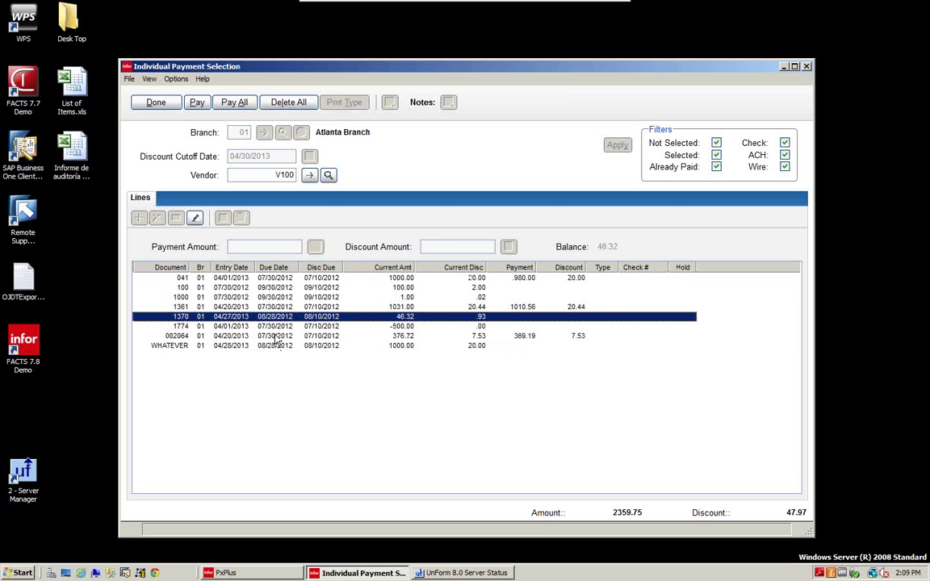
click(196, 108)
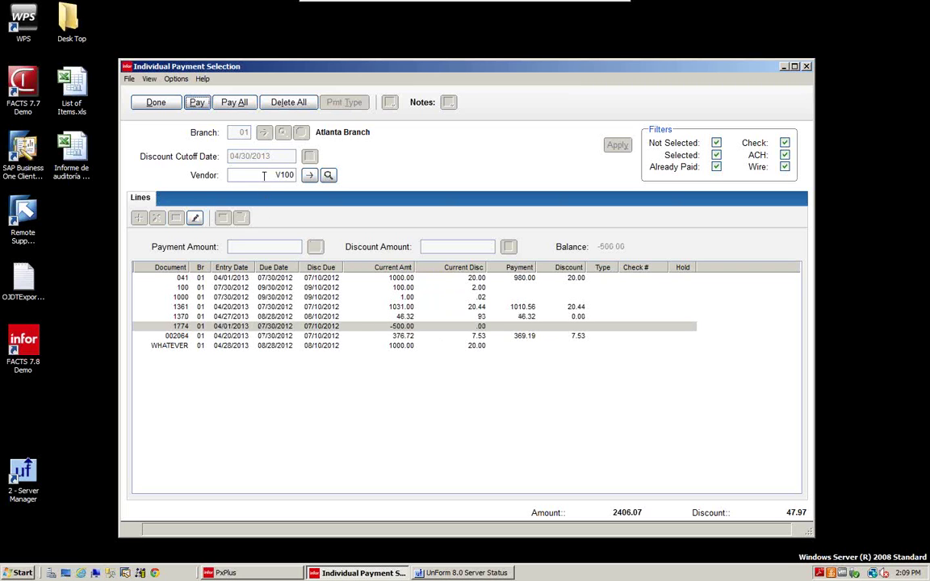
Delete all of vendor V100's selected payments and exit Individual Payment Selection
click(282, 107)
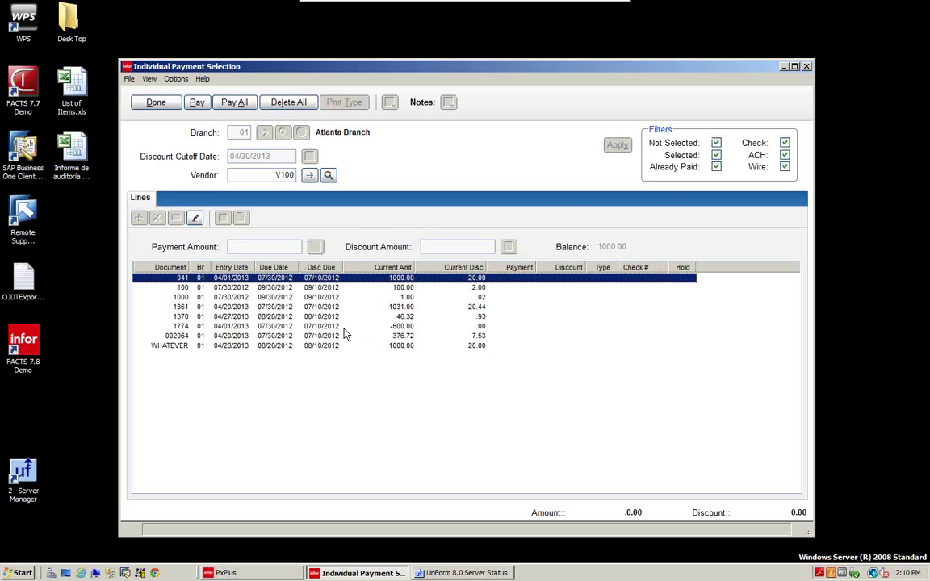
click(150, 106)
click(147, 103)
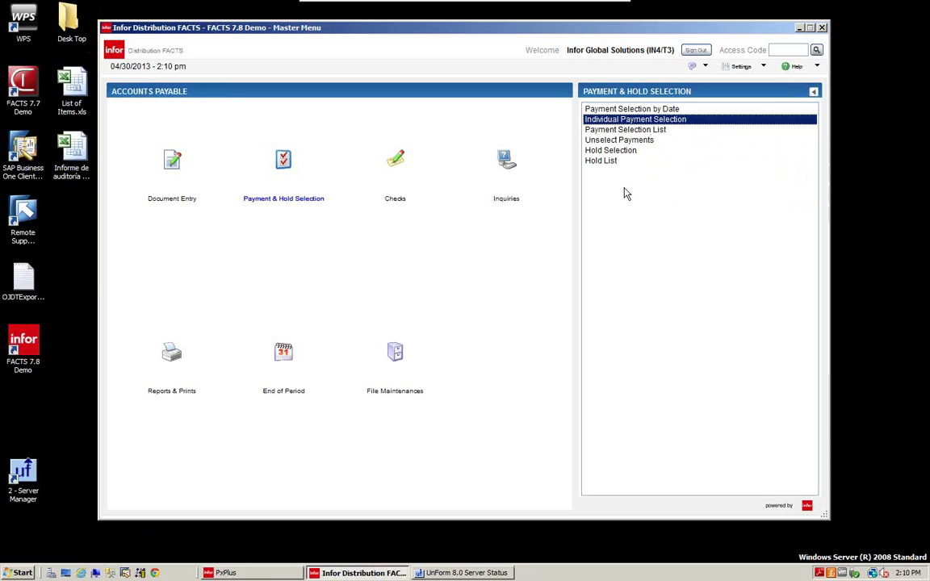
Reopen Payment Selection by Date and restrict it to vendor V100 as both beginning and ending vendor
click(285, 160)
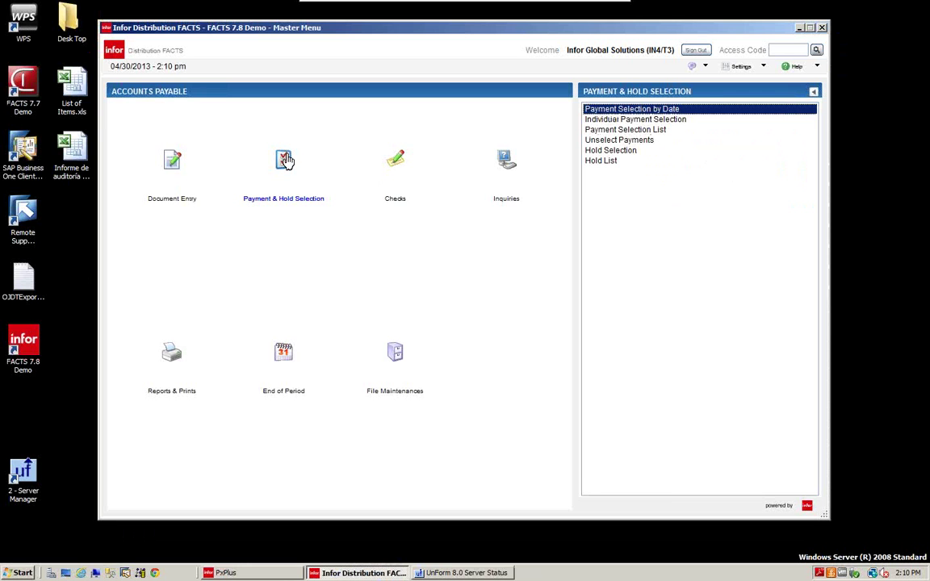
click(606, 114)
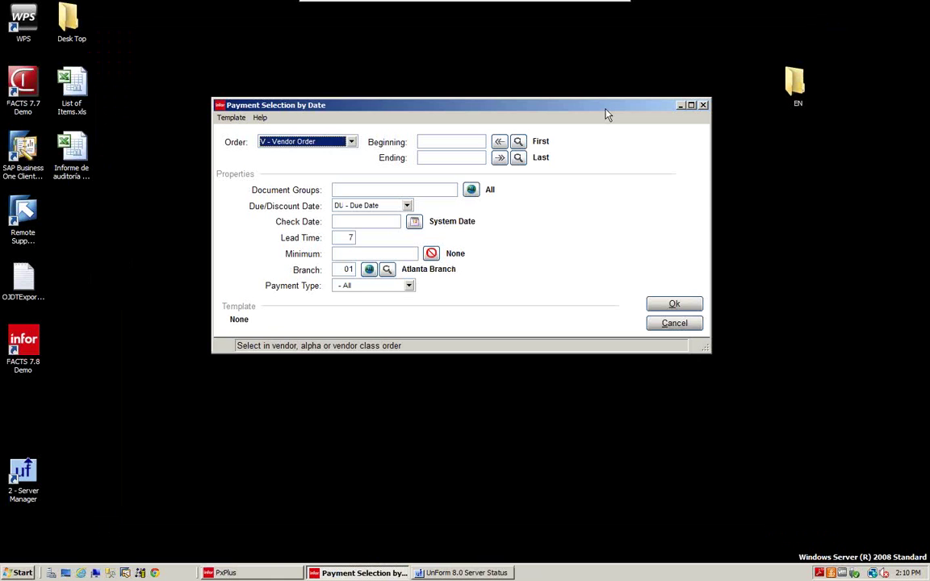
key(Tab)
text(V100)
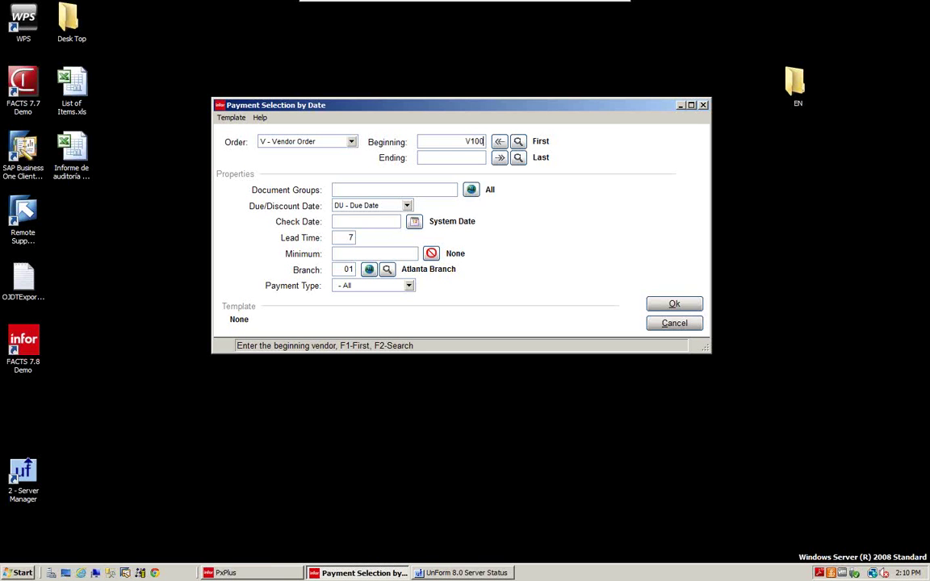
key(Tab)
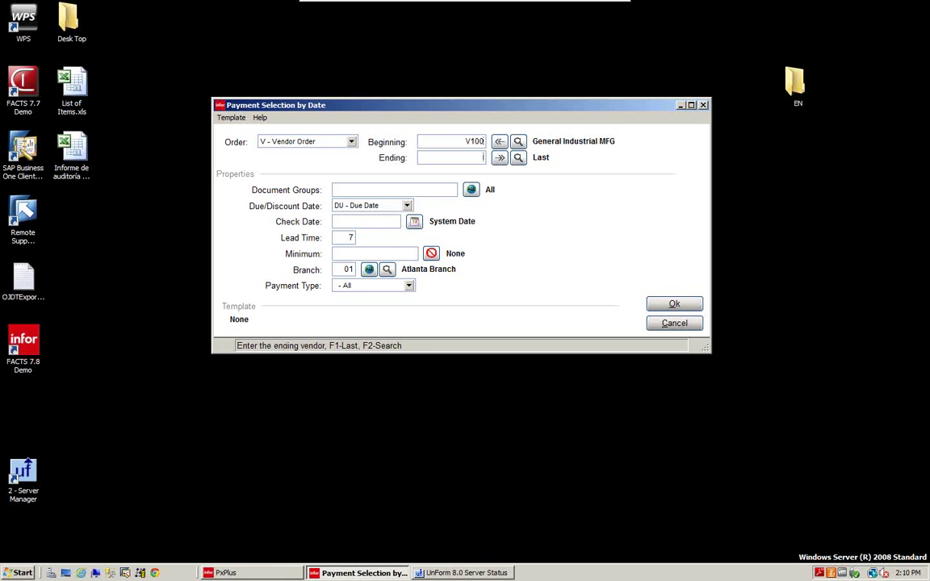
text(V100)
key(Tab)
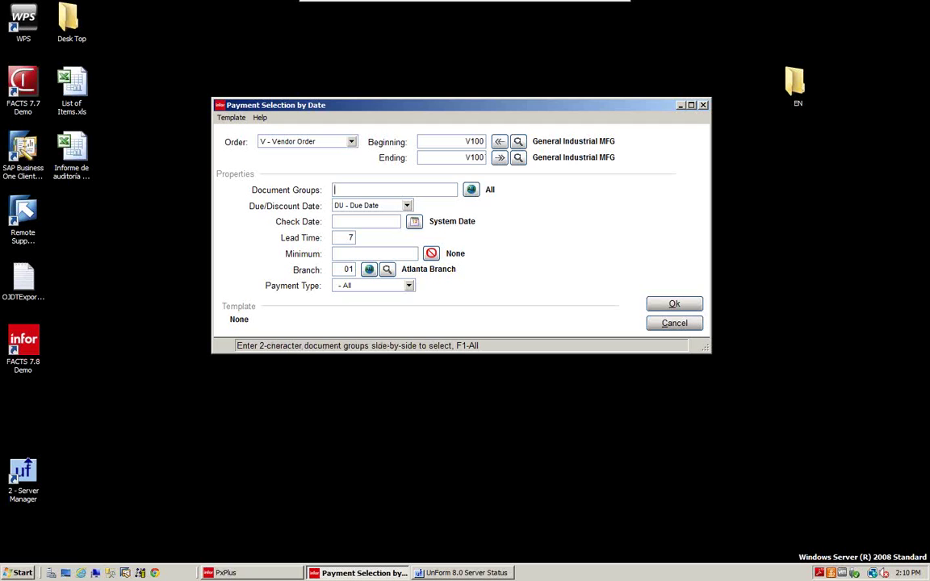
Set the check date to 07/30/2012, keeping DU - Due Date and lead time 7, and run the selection, confirming the update
key(Tab)
key(Tab)
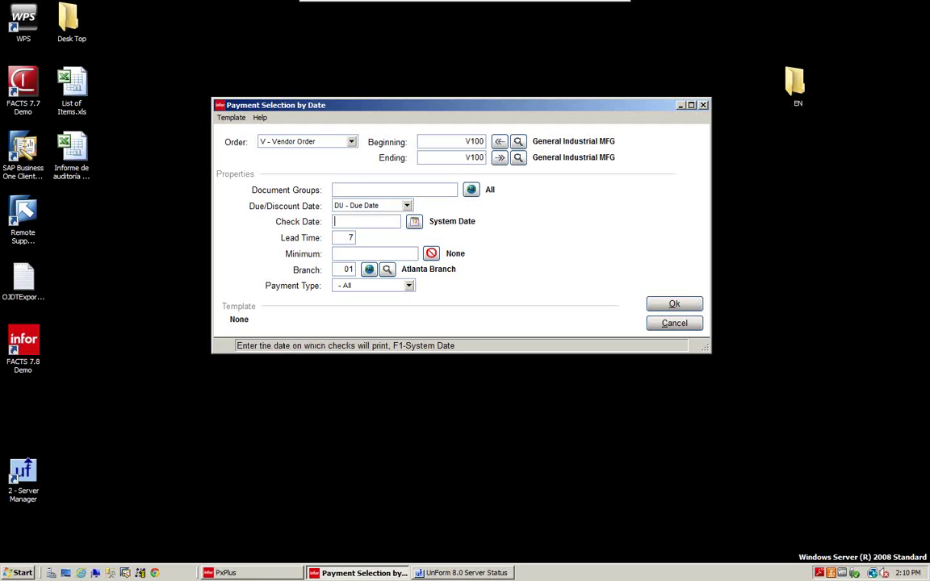
text(073012)
key(Tab)
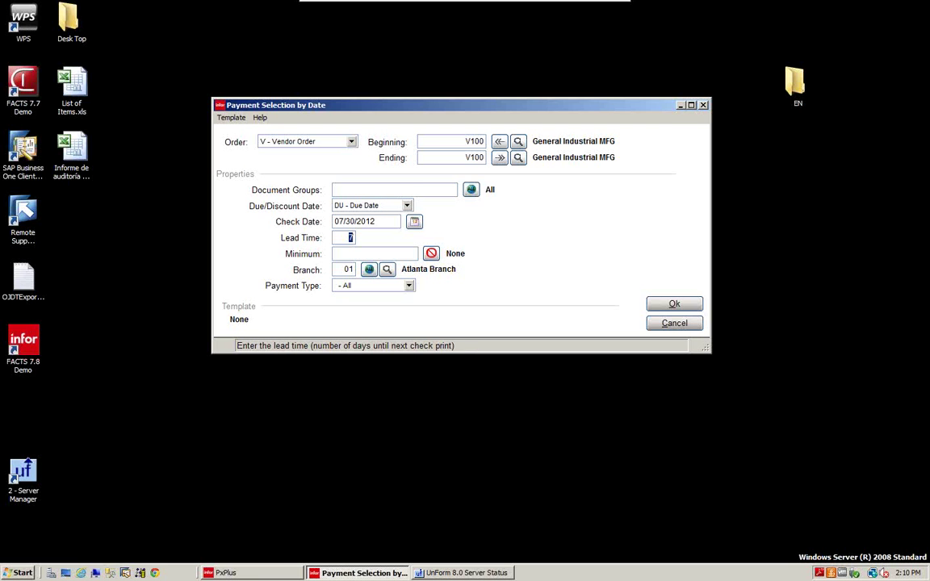
click(676, 307)
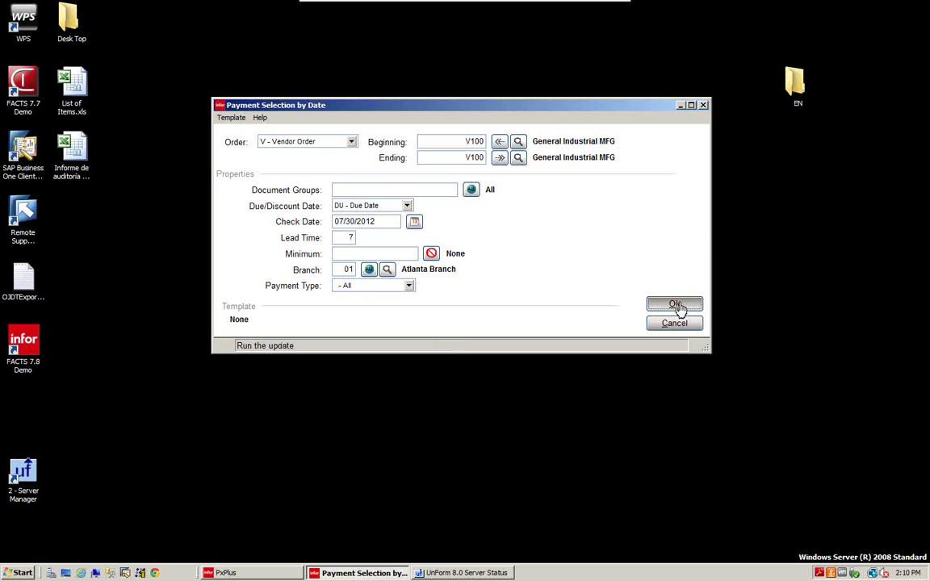
click(404, 256)
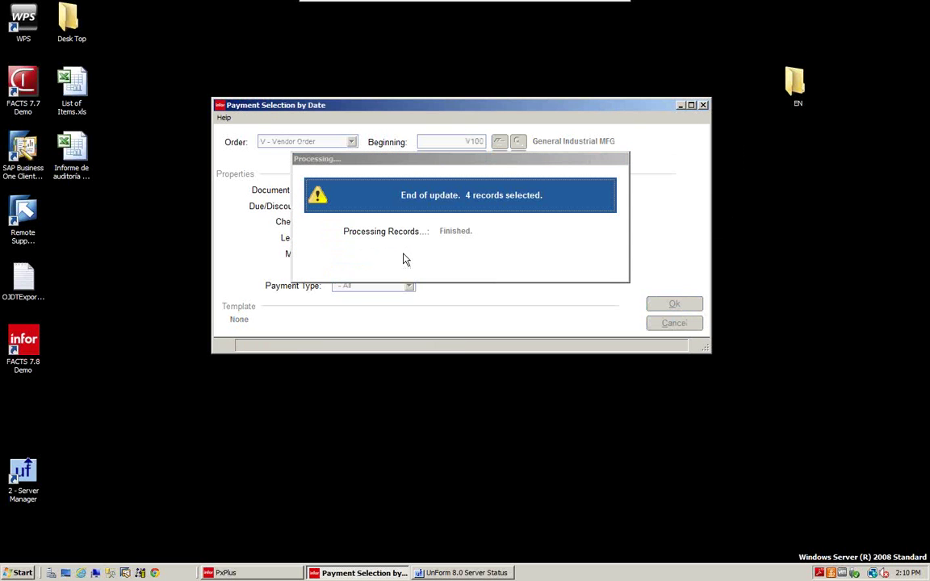
click(465, 201)
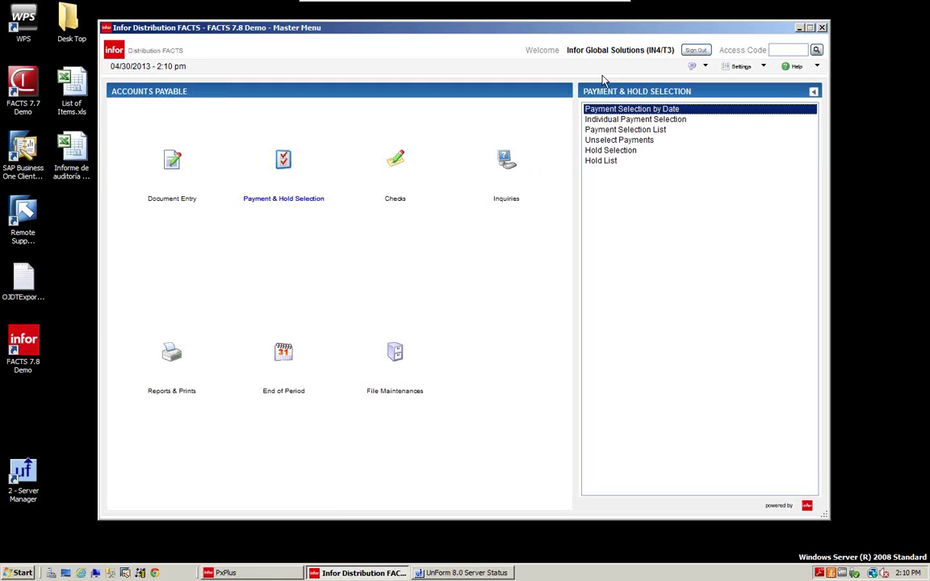
Preview the Payment Selection List for all vendors in branch 01, review vendor V100's documents, and close the report
click(606, 131)
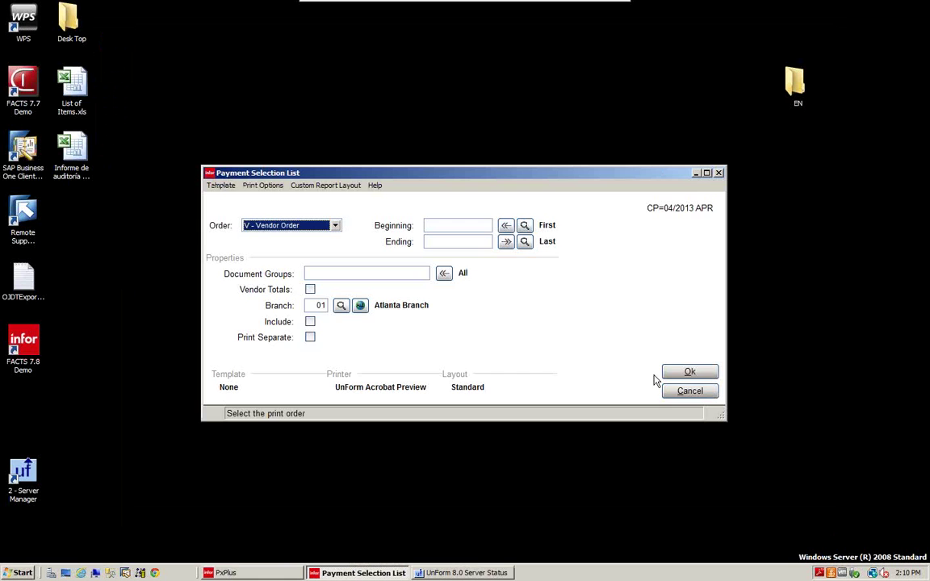
click(688, 374)
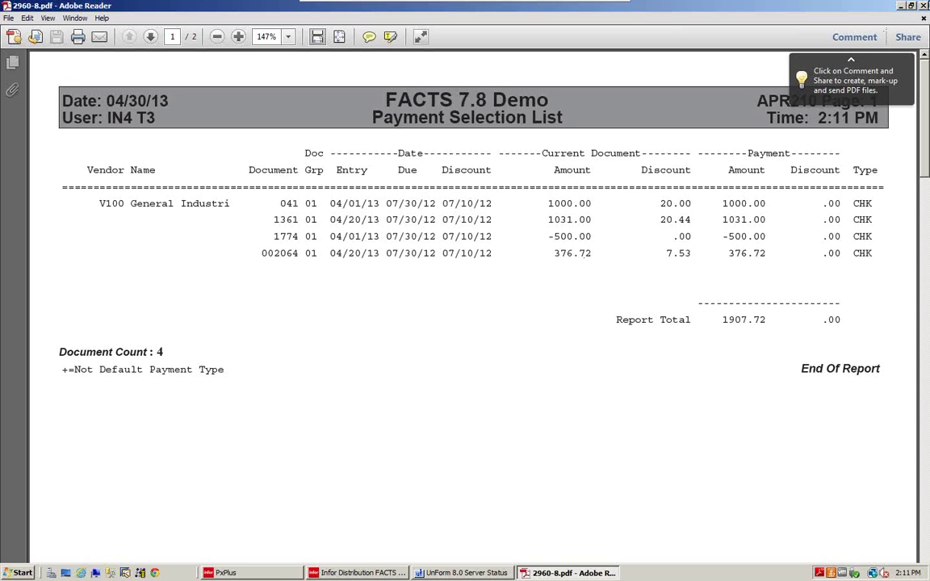
click(924, 5)
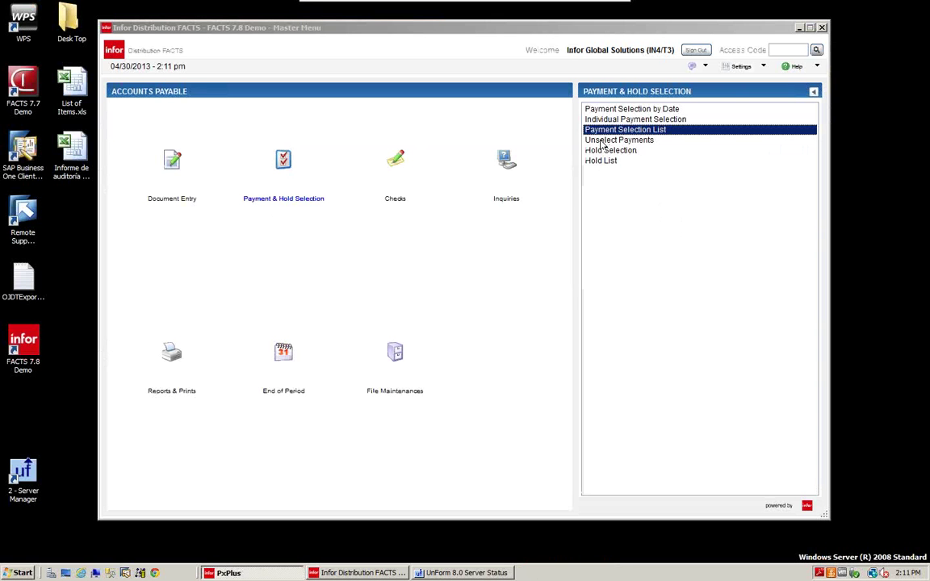
Run Payment Selection by Date for vendor V101 only, keeping the default due-date options, and confirm the update
click(618, 109)
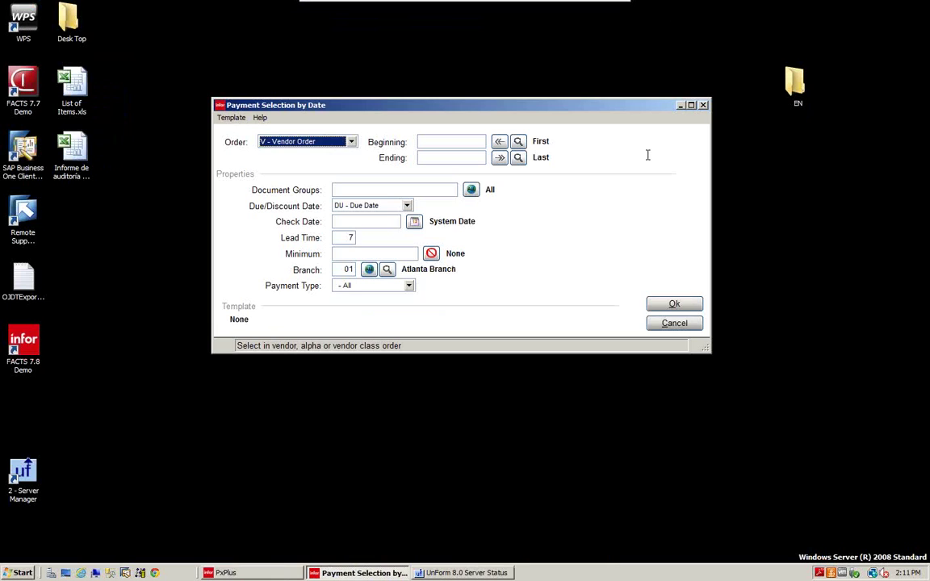
key(Tab)
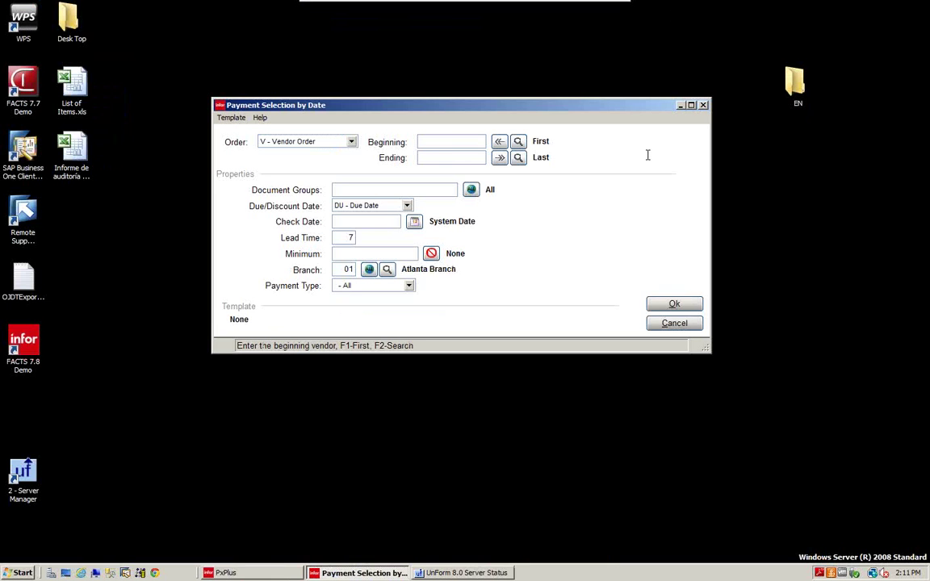
text(V101)
key(Tab)
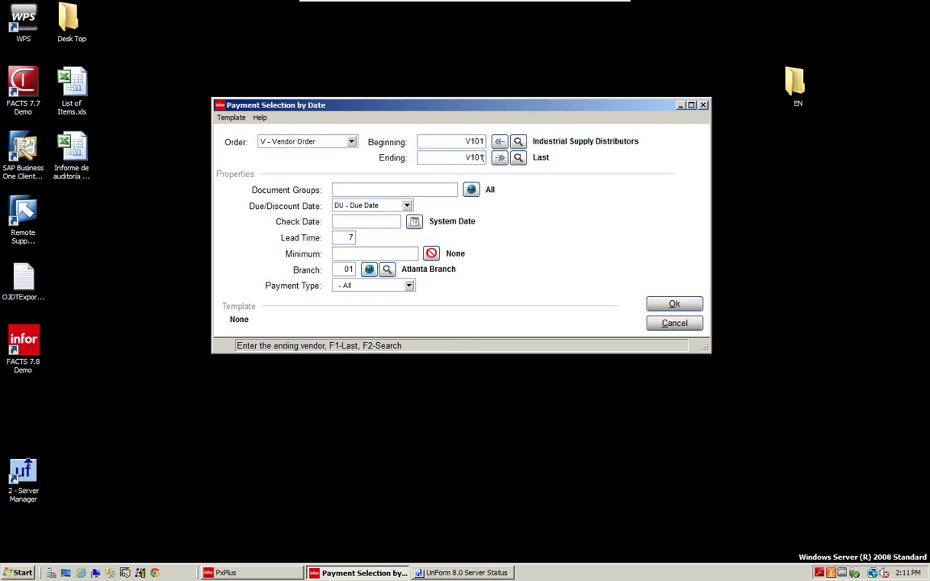
key(Tab)
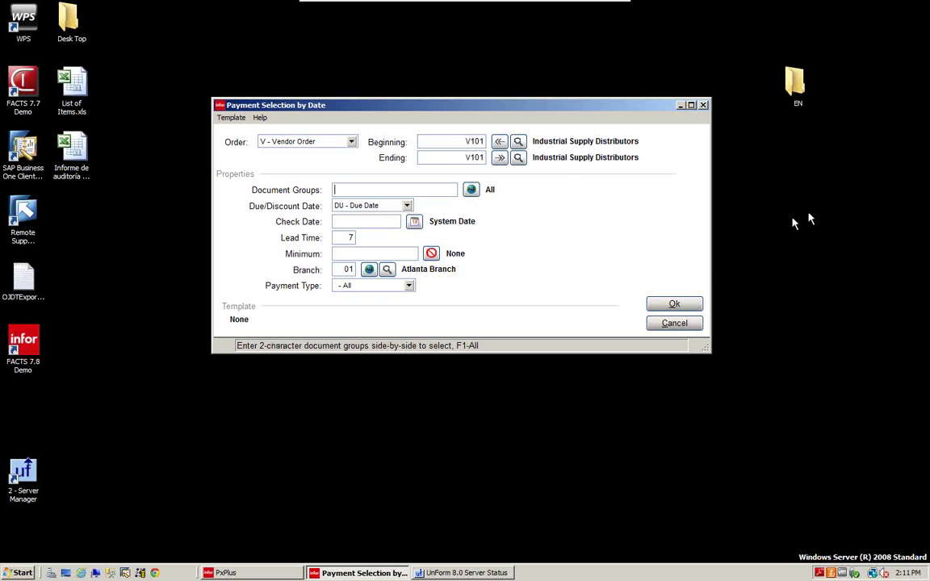
click(674, 304)
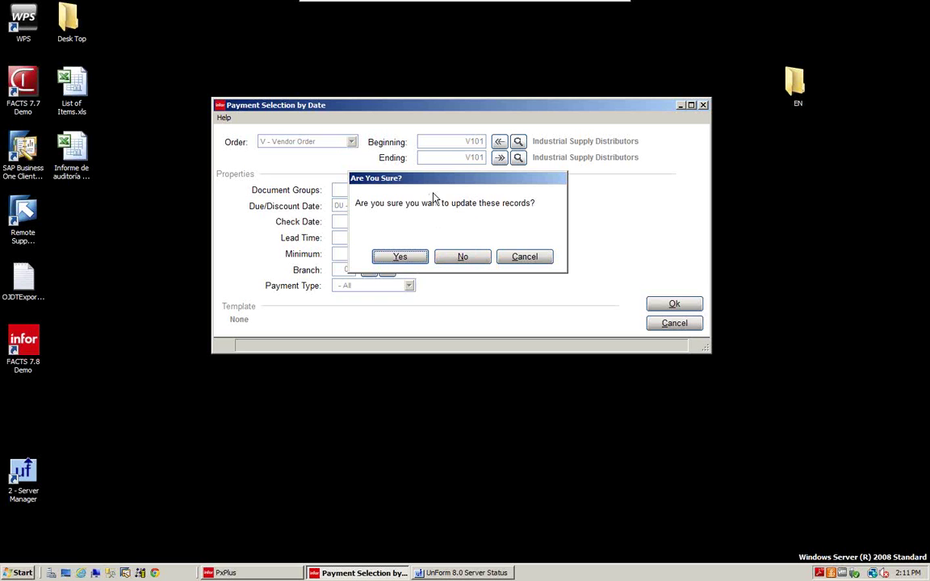
click(404, 258)
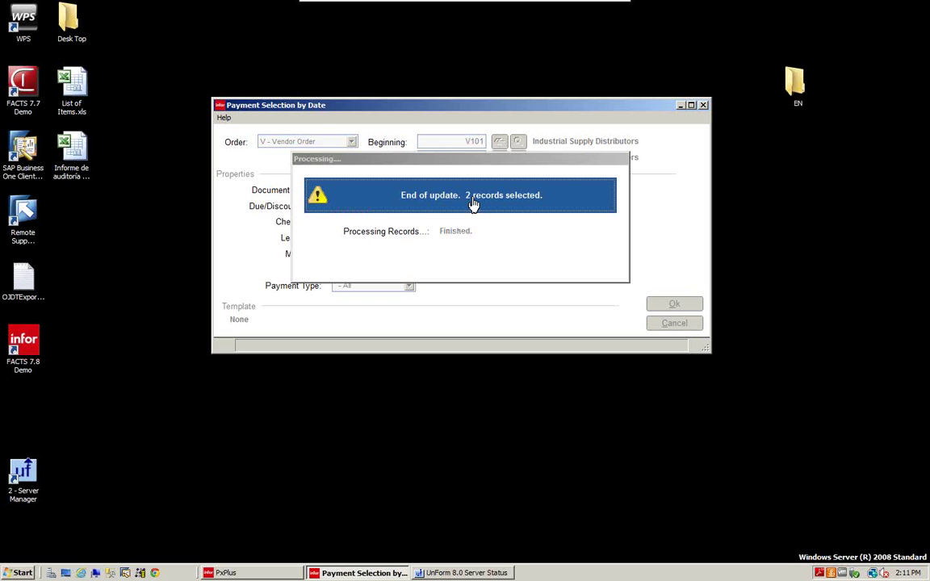
click(473, 202)
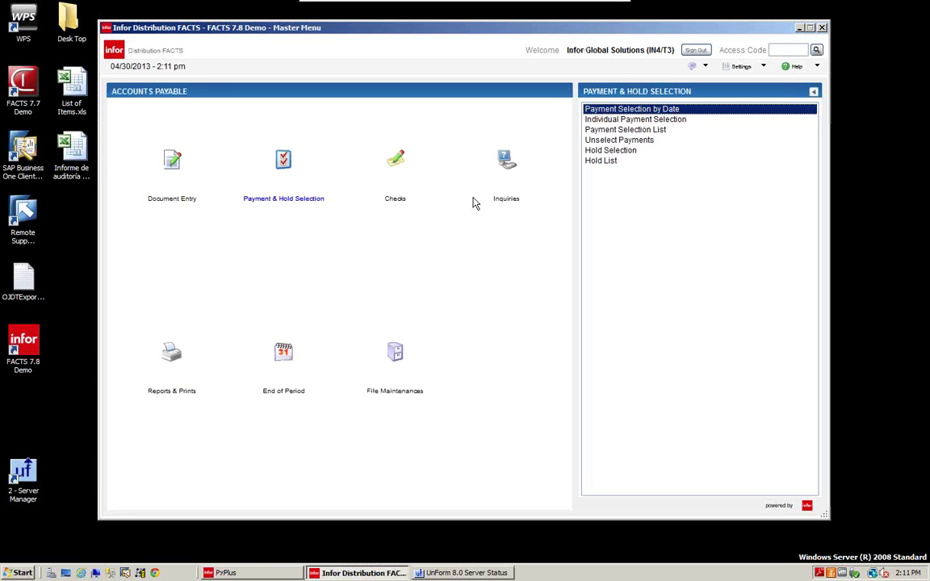
Preview the Payment Selection List again in vendor order, check the V100 and V101 documents together, and close the report
click(620, 130)
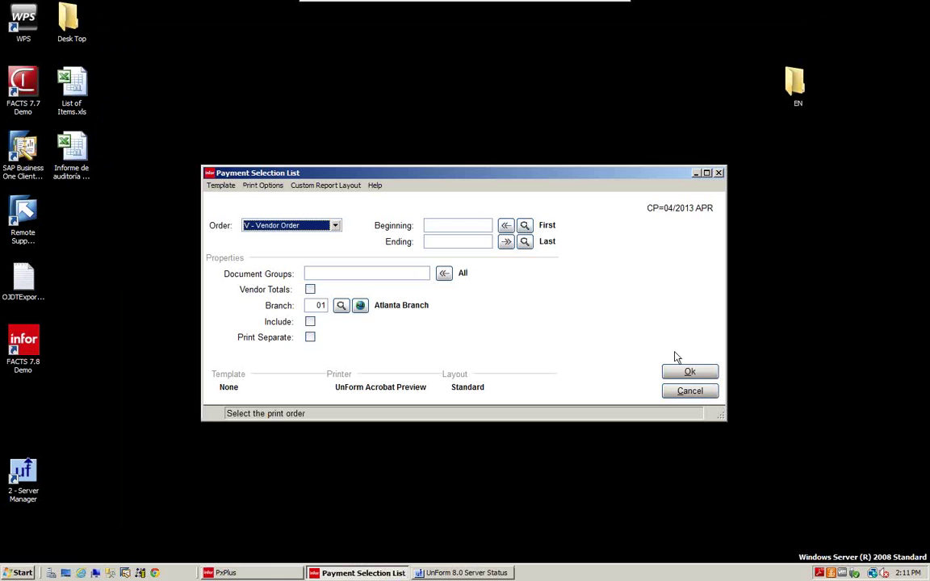
click(690, 375)
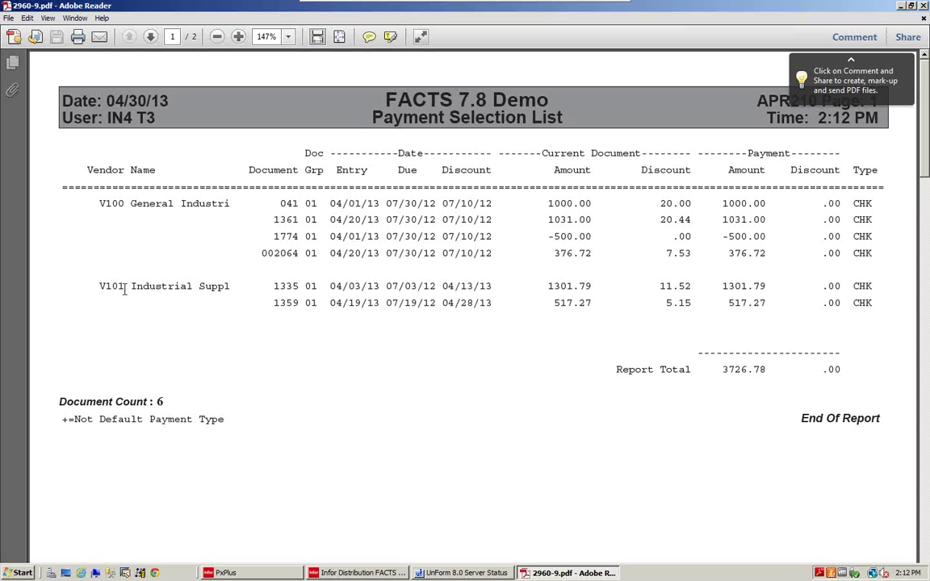
click(924, 6)
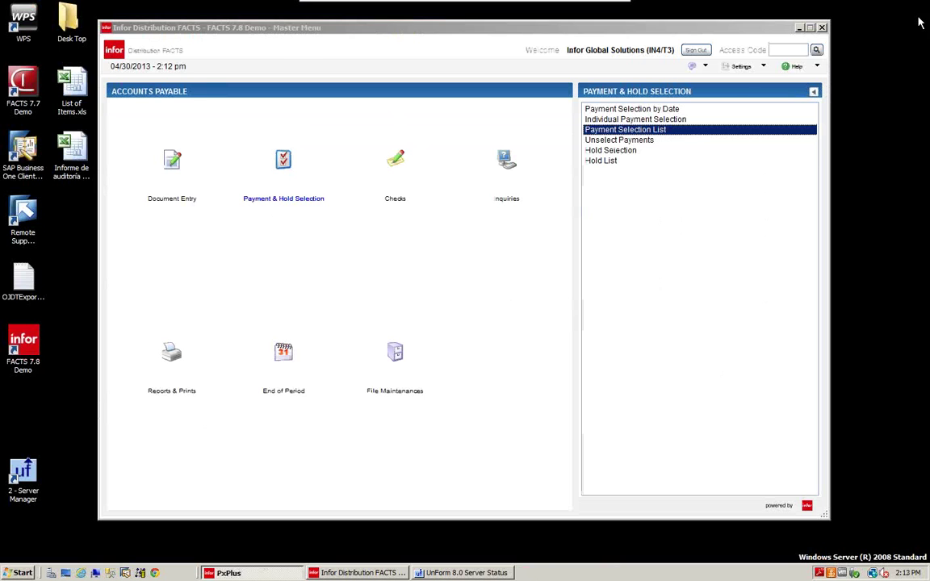
Open Individual Payment Selection for branch 01, keep the discount cutoff date 04/30/2013, and load vendor V100's documents
click(659, 119)
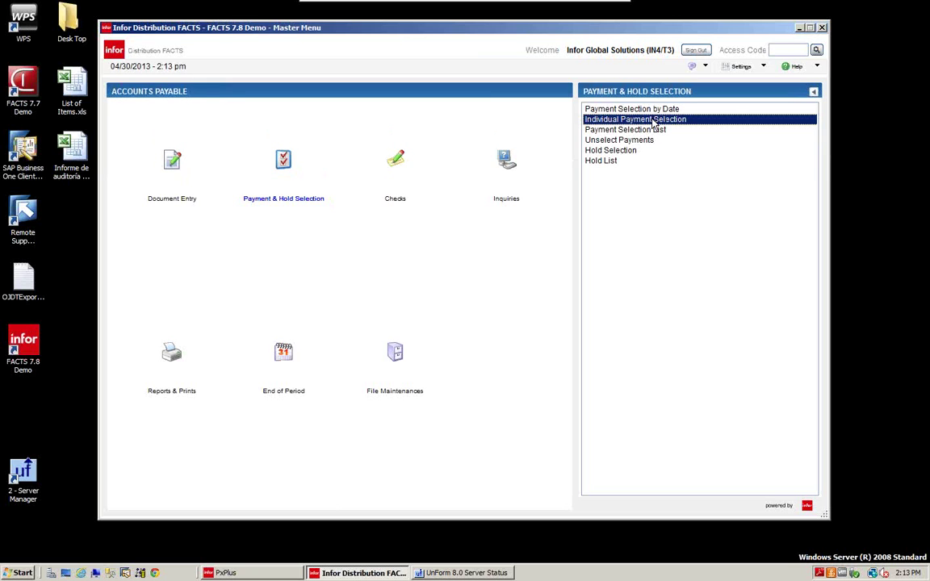
click(654, 122)
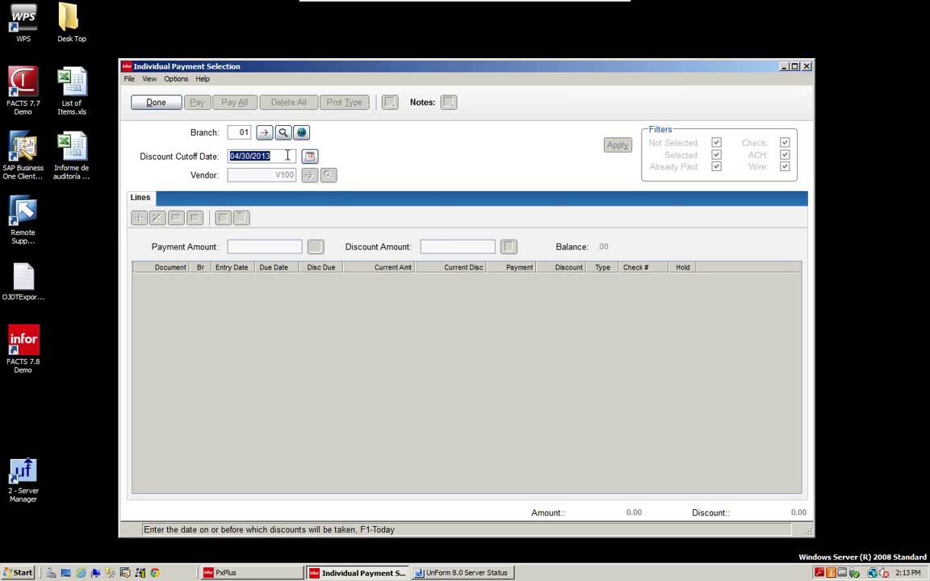
key(Return)
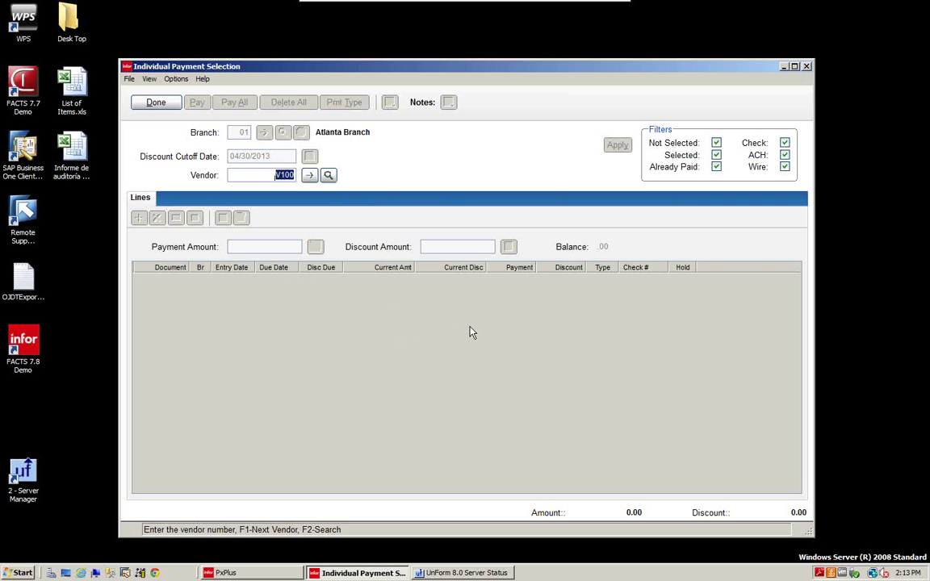
key(Return)
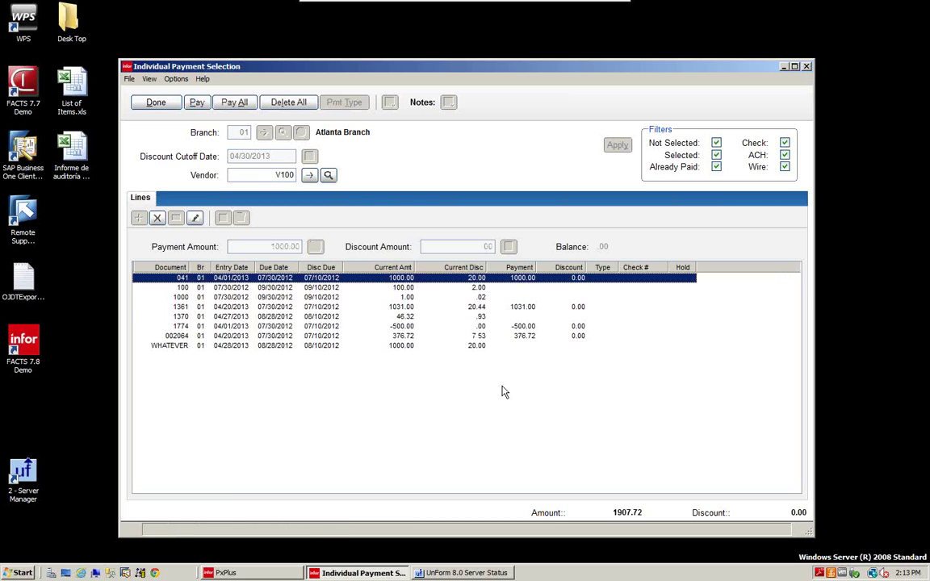
Set the payment amount for vendor V100's document 041 to 800.00 with a 0.00 discount, and accept the partial payment
double_click(271, 279)
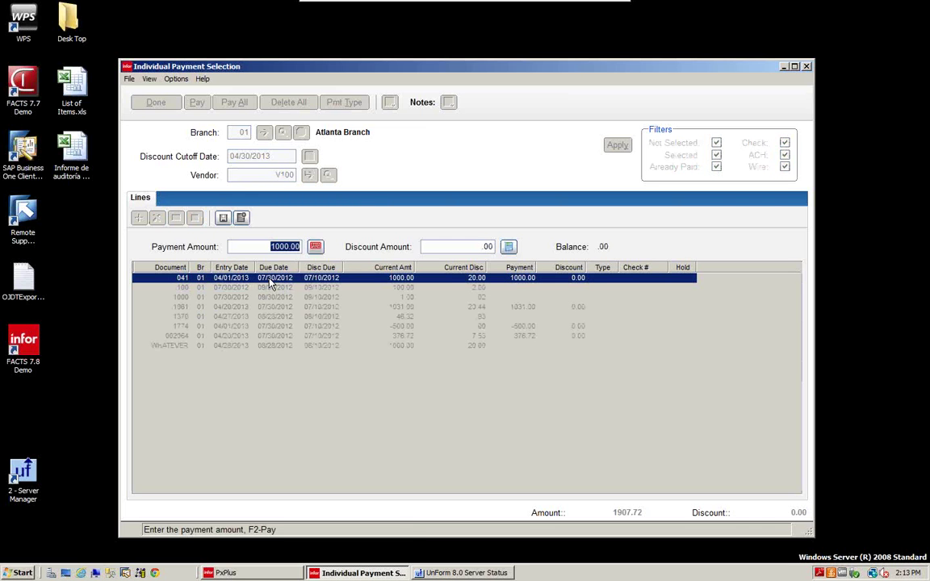
key(Return)
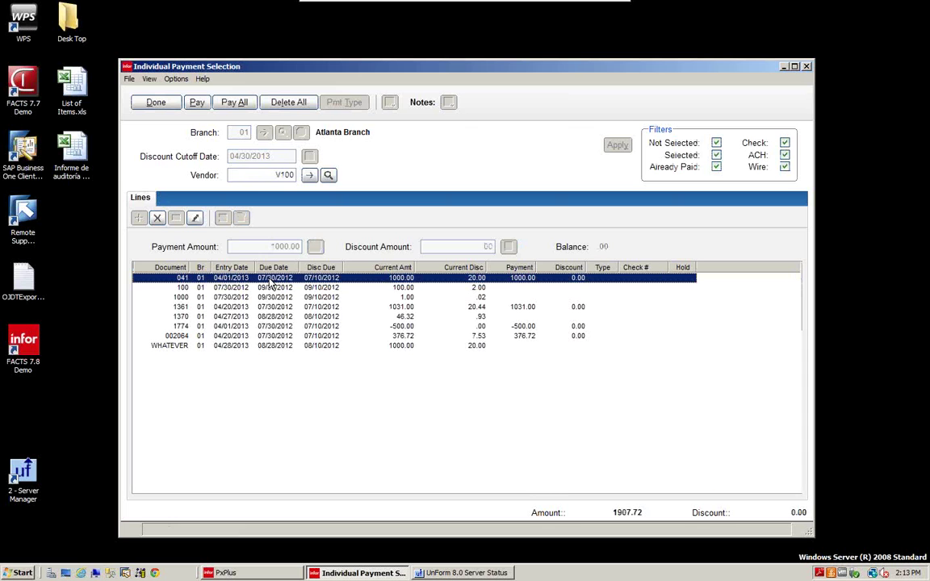
click(194, 220)
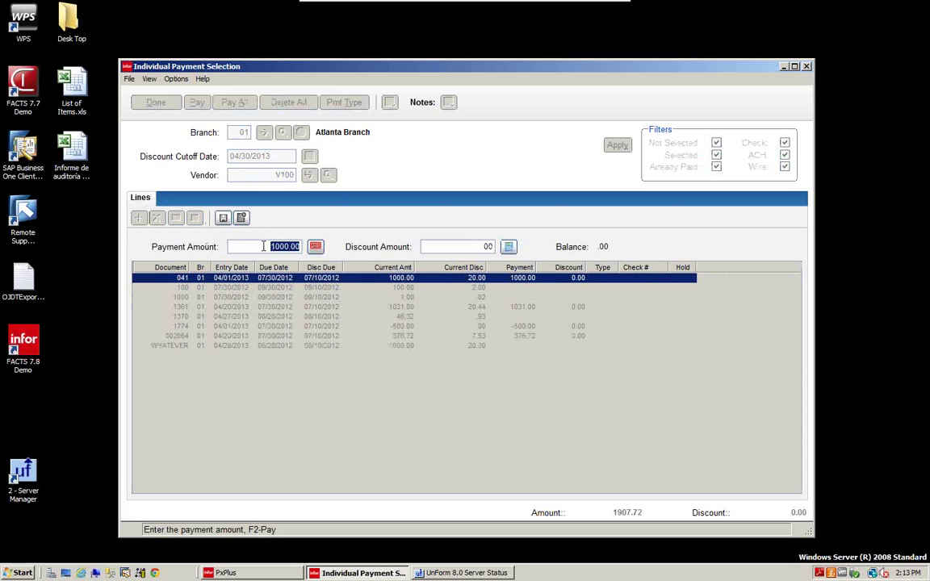
text(300)
key(Return)
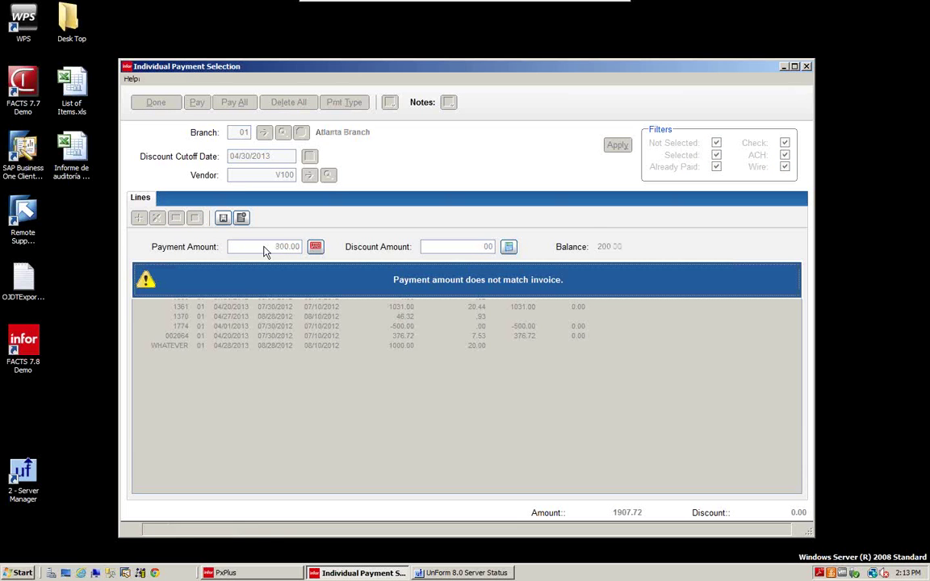
key(Return)
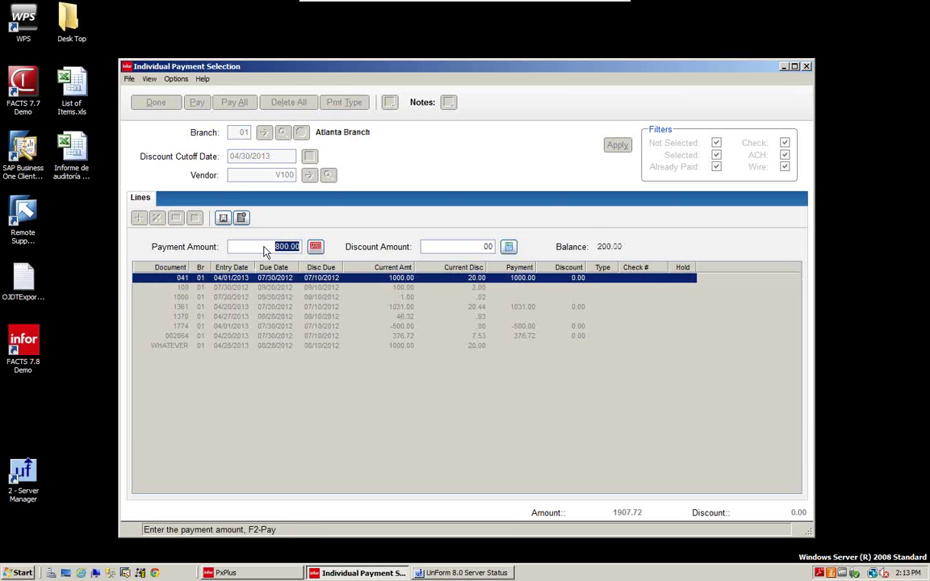
key(Return)
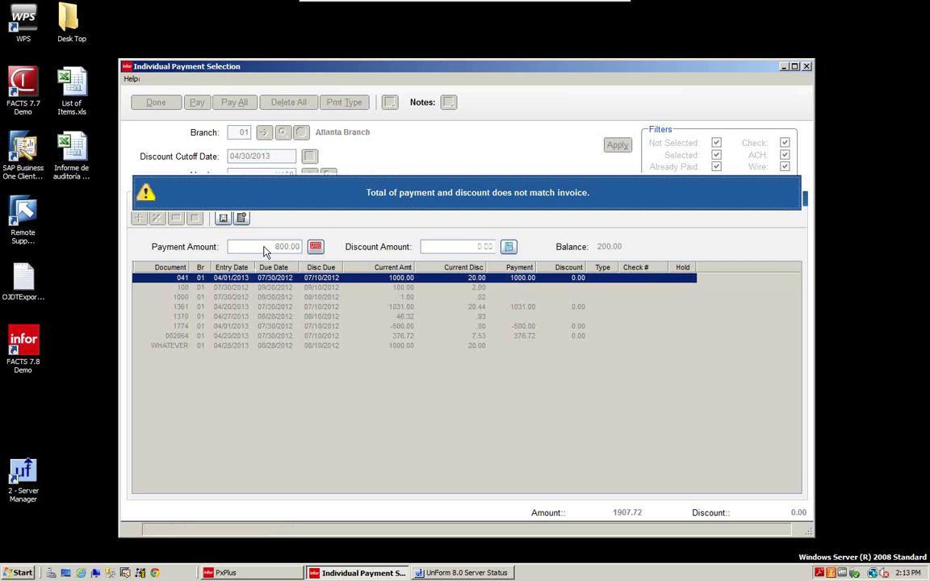
key(Return)
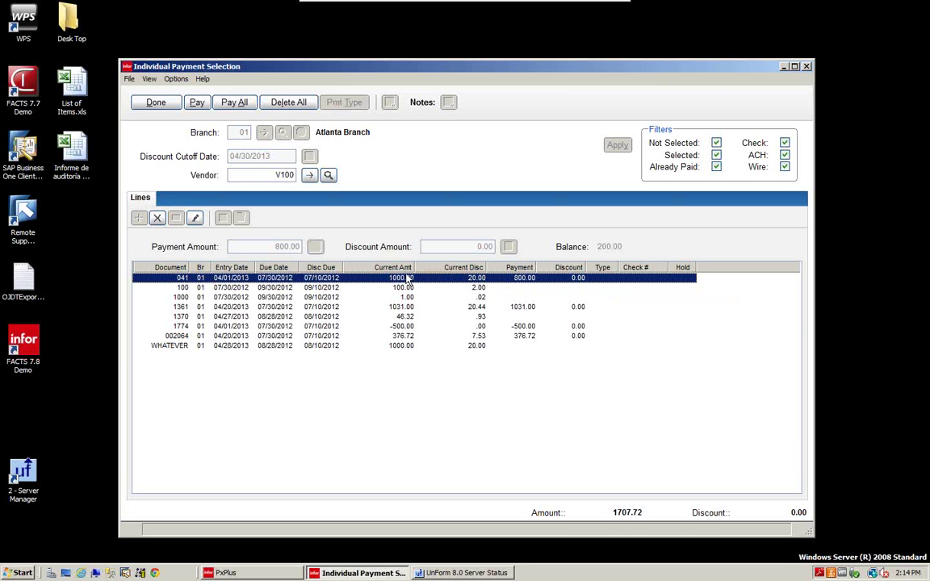
Set the payment amount for document 002064 to 200.00 with a 0.00 discount, and accept the partial payment
click(401, 336)
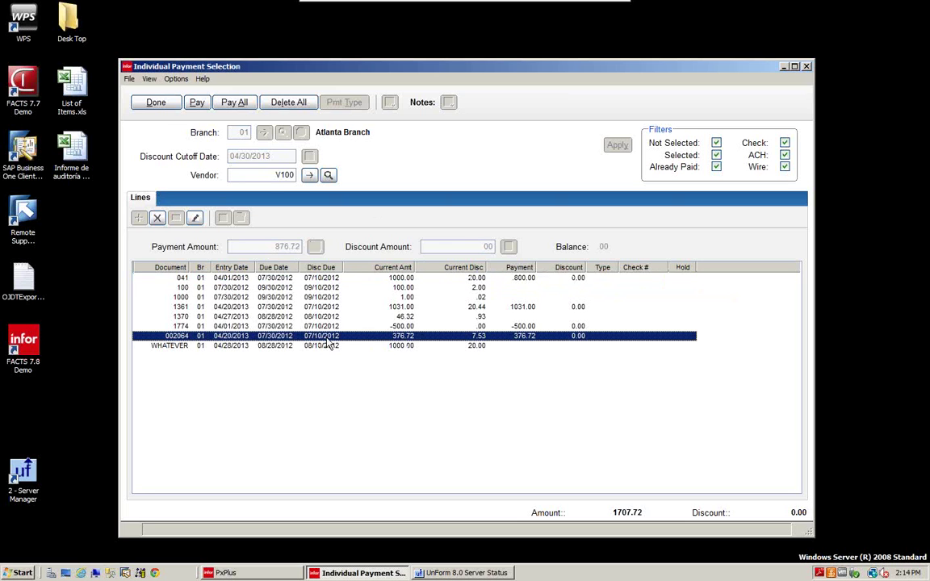
click(194, 219)
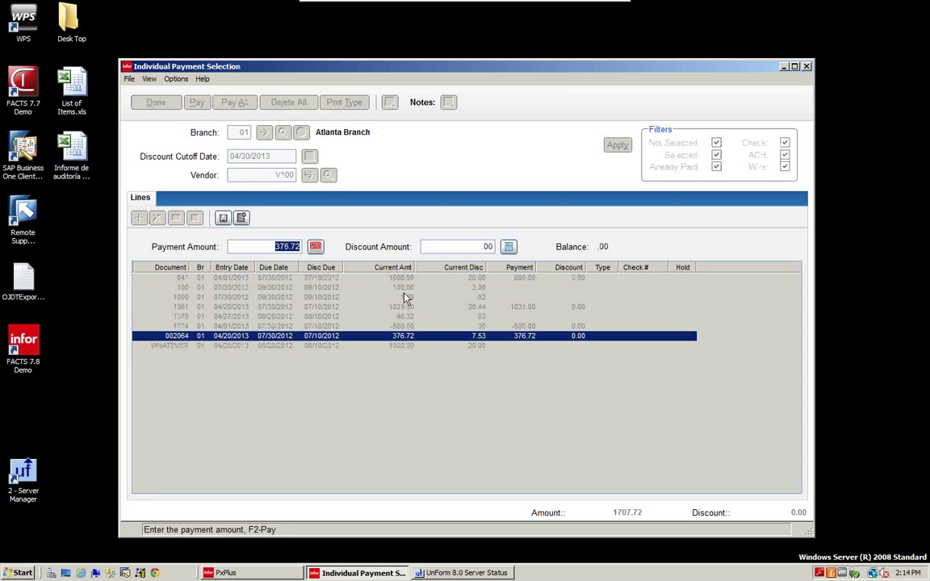
text(200)
key(Return)
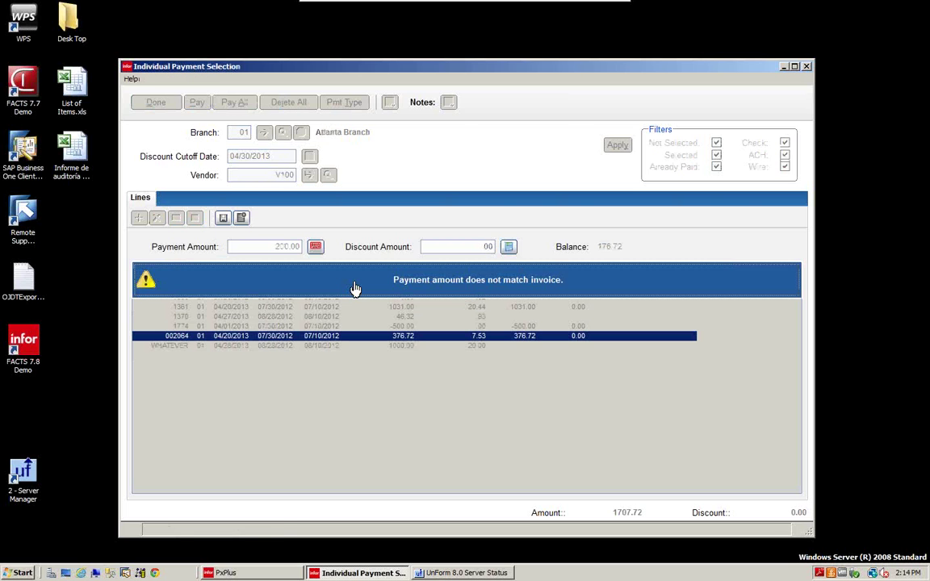
key(Return)
key(Return)
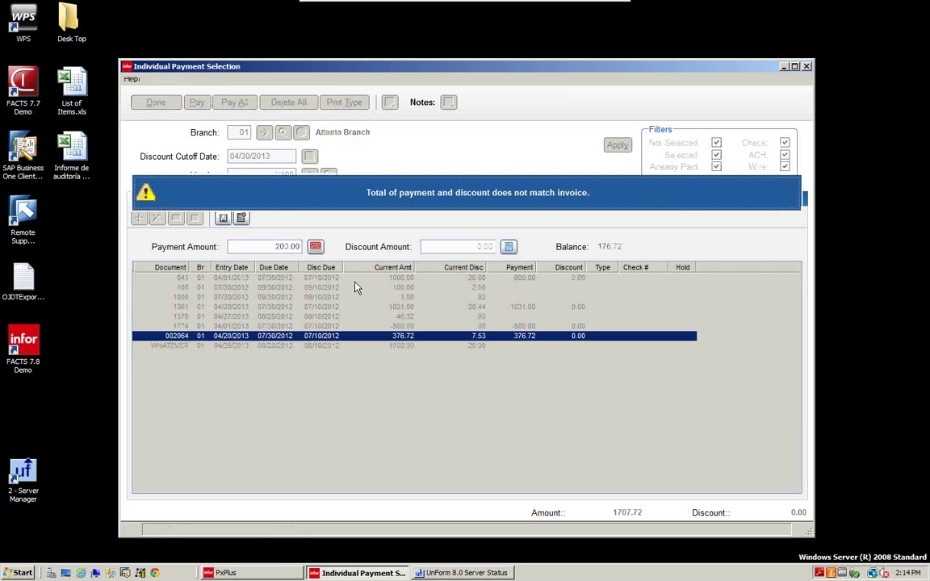
key(Return)
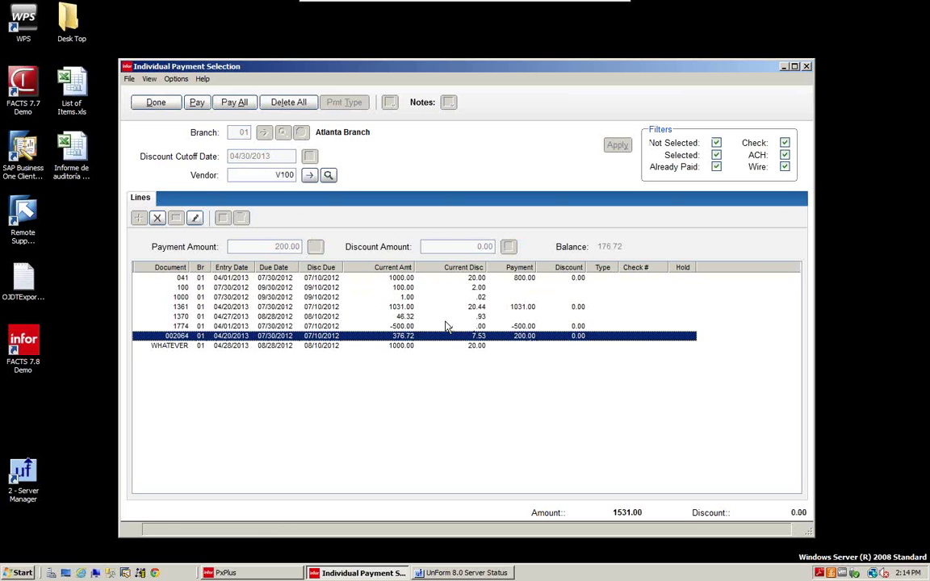
Delete the selected payment for vendor V100's document 1361 and confirm the deletion
click(404, 308)
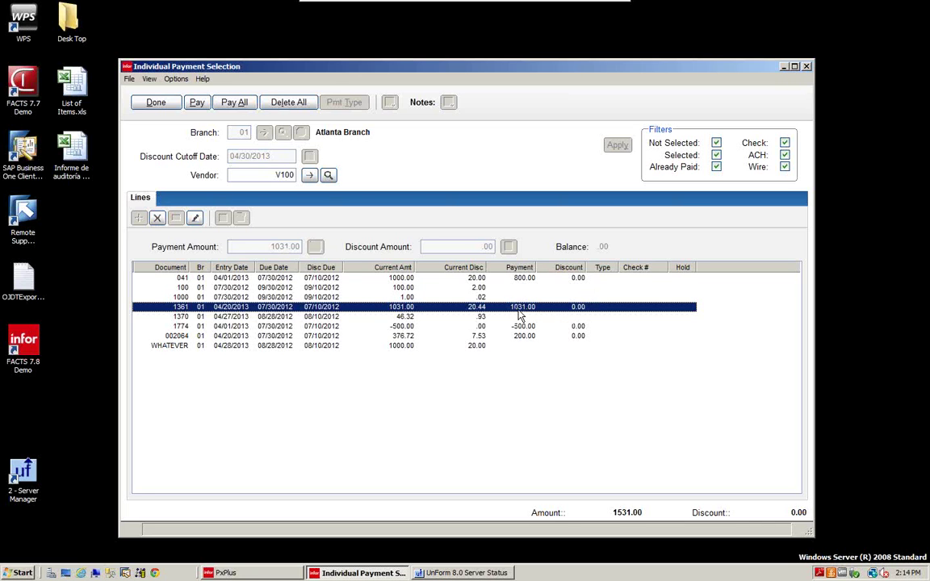
click(157, 219)
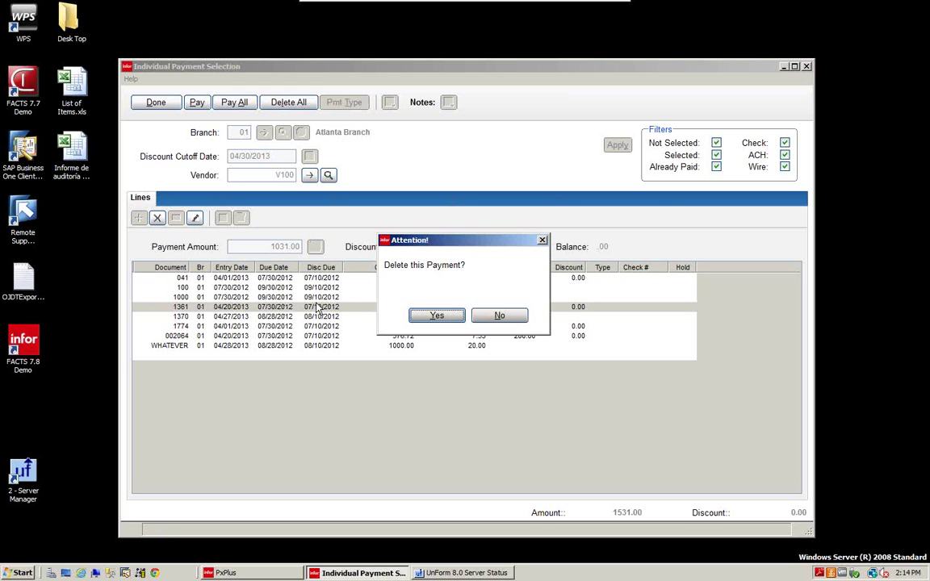
drag(440, 240, 422, 116)
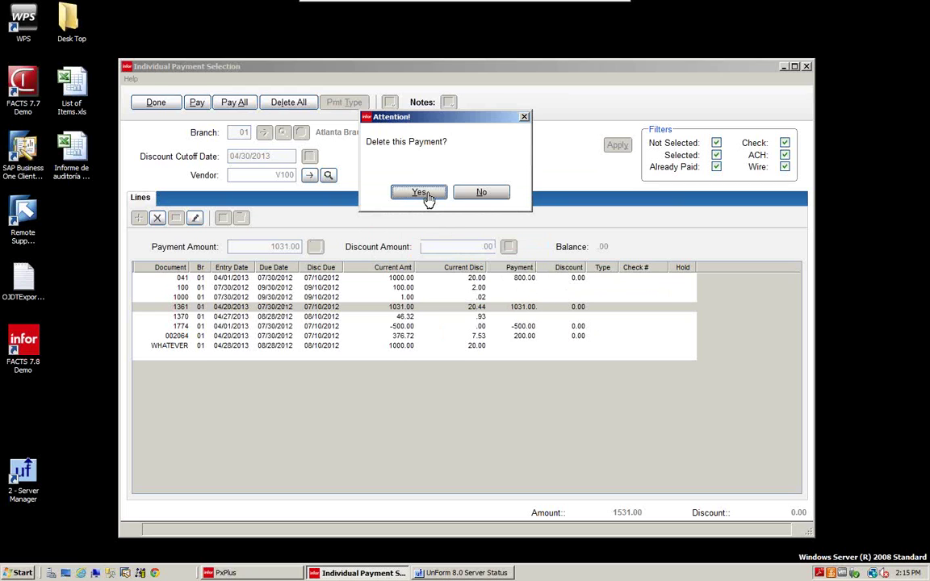
click(419, 194)
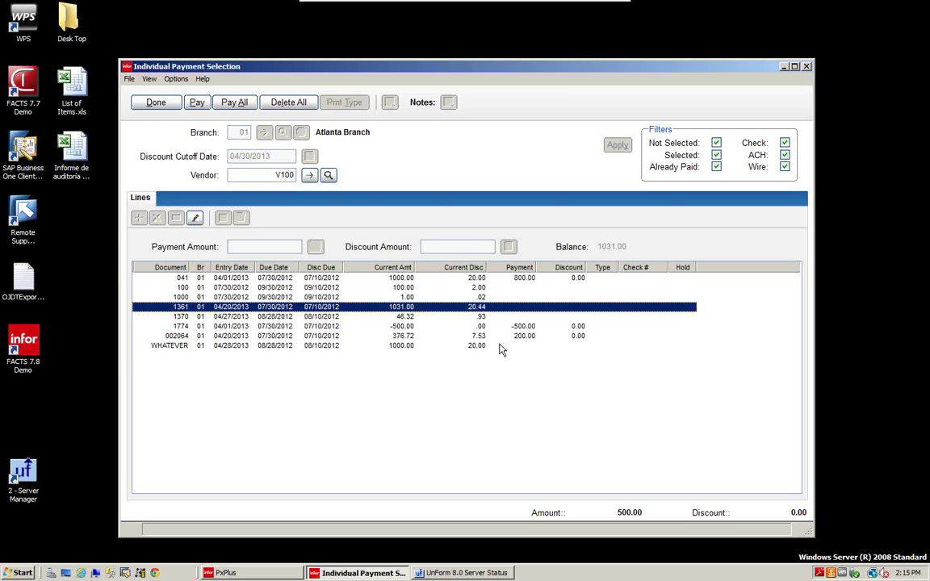
For the next vendor, V101, delete all selected payments, select only document 1359 for payment, and close Individual Payment Selection
click(311, 177)
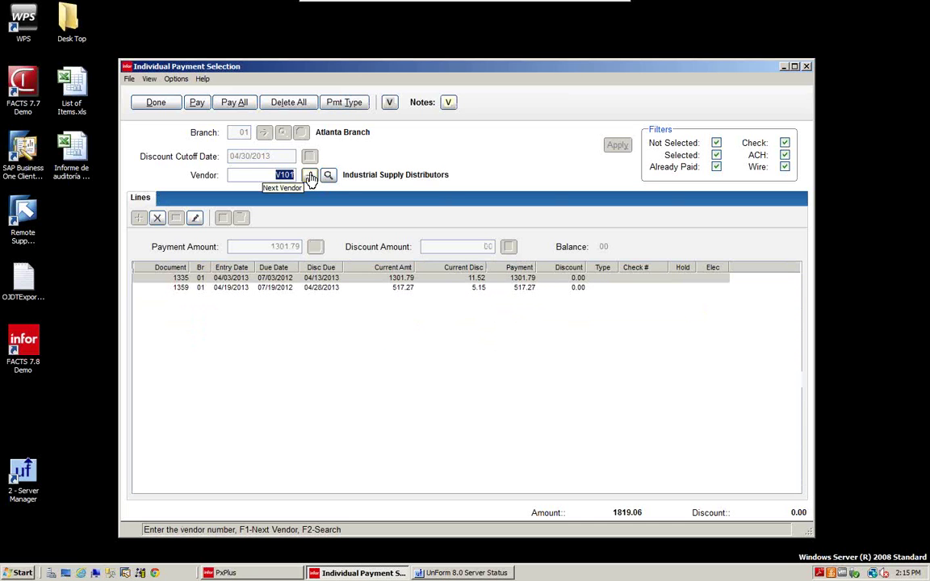
click(293, 102)
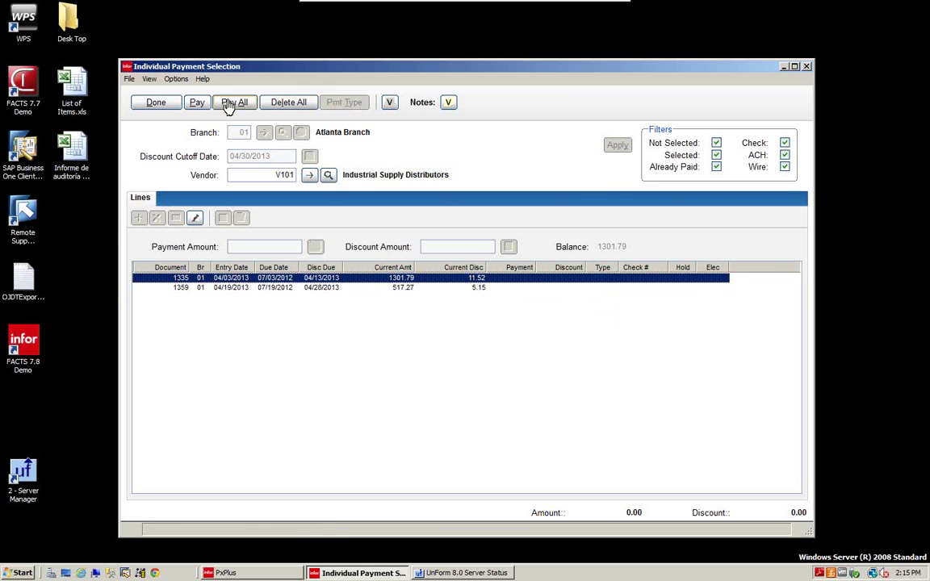
click(230, 288)
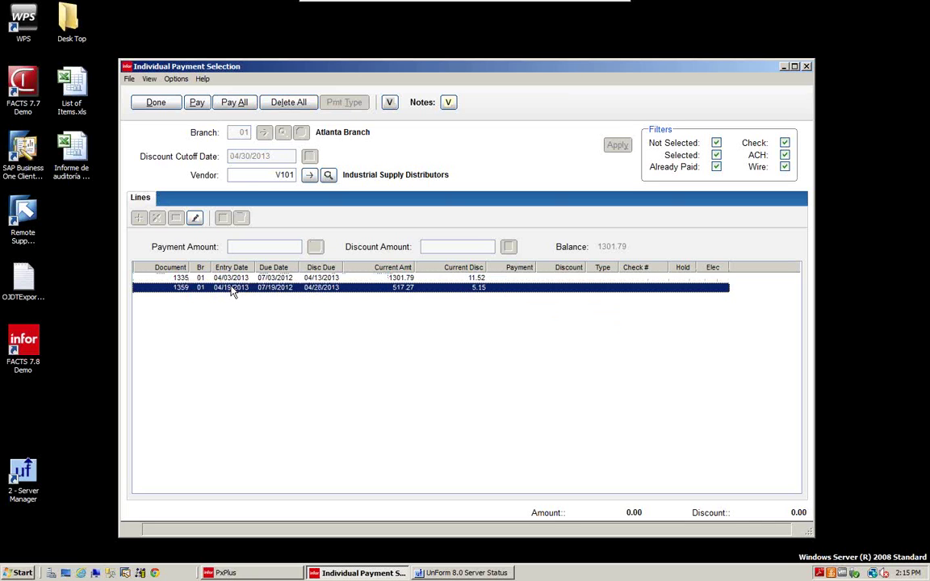
click(197, 103)
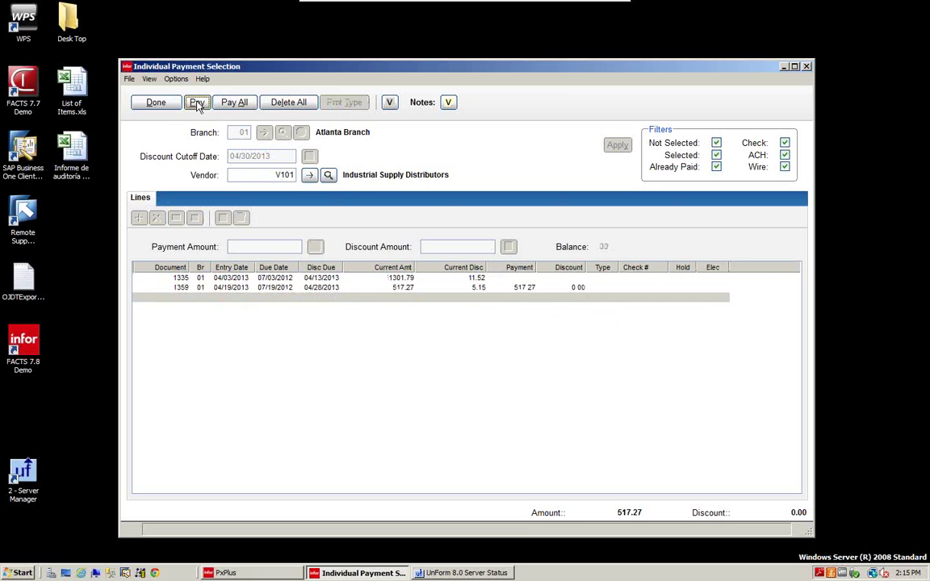
click(153, 105)
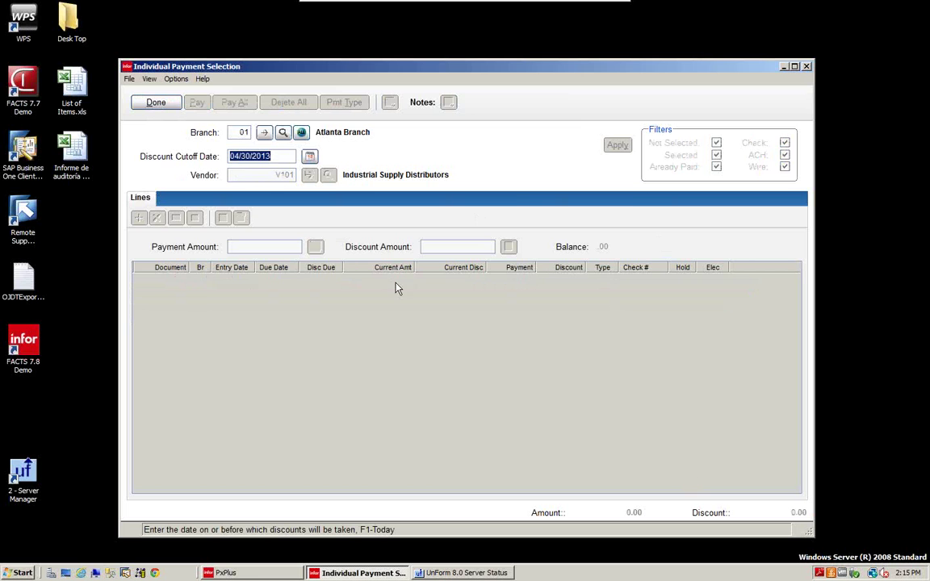
click(155, 105)
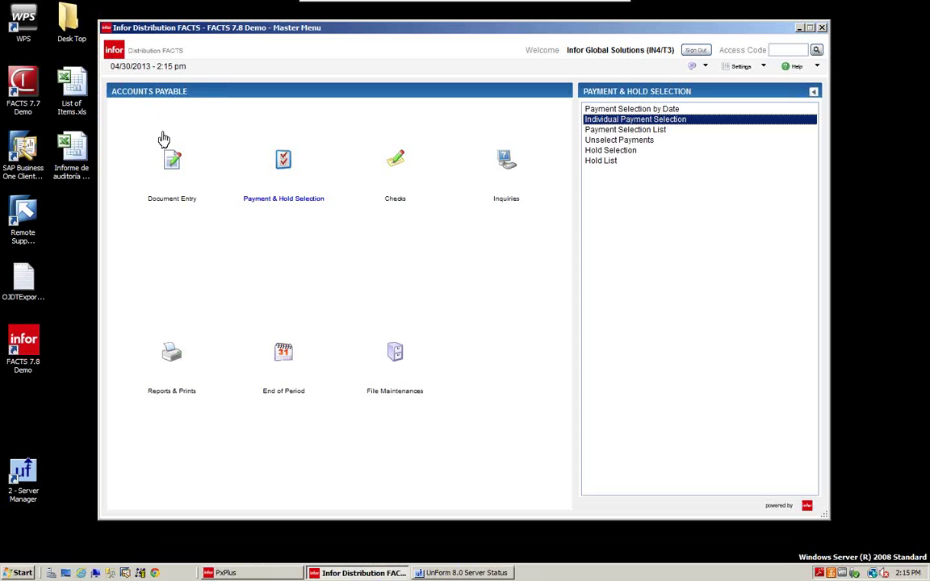
Preview the Payment Selection List in vendor order for branch 01, check the adjusted V100 and V101 payments, and close the report
click(622, 129)
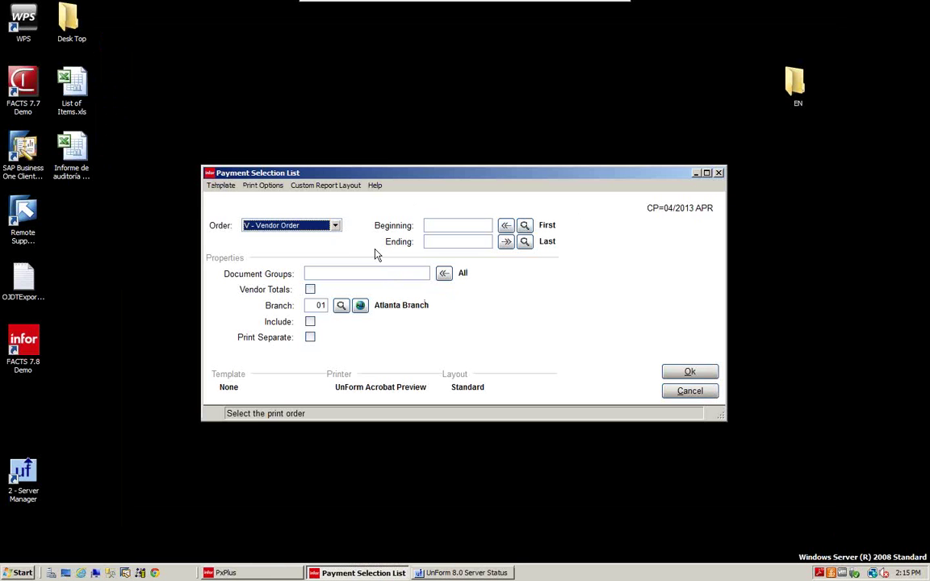
click(690, 374)
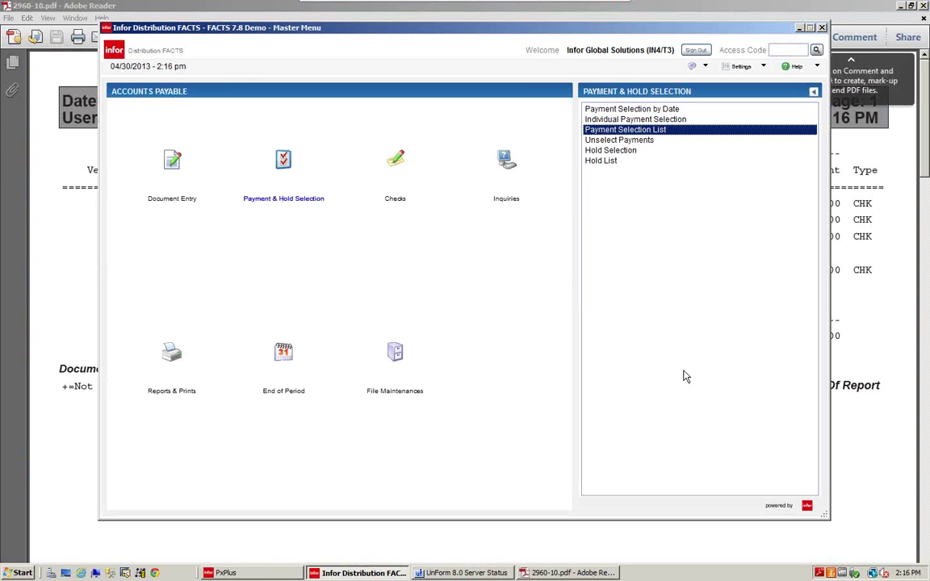
click(60, 257)
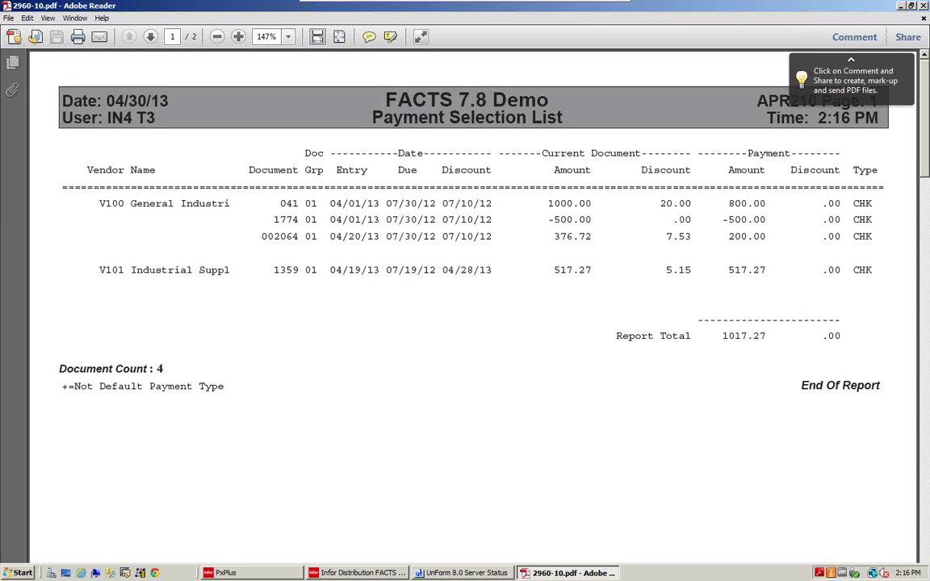
click(924, 7)
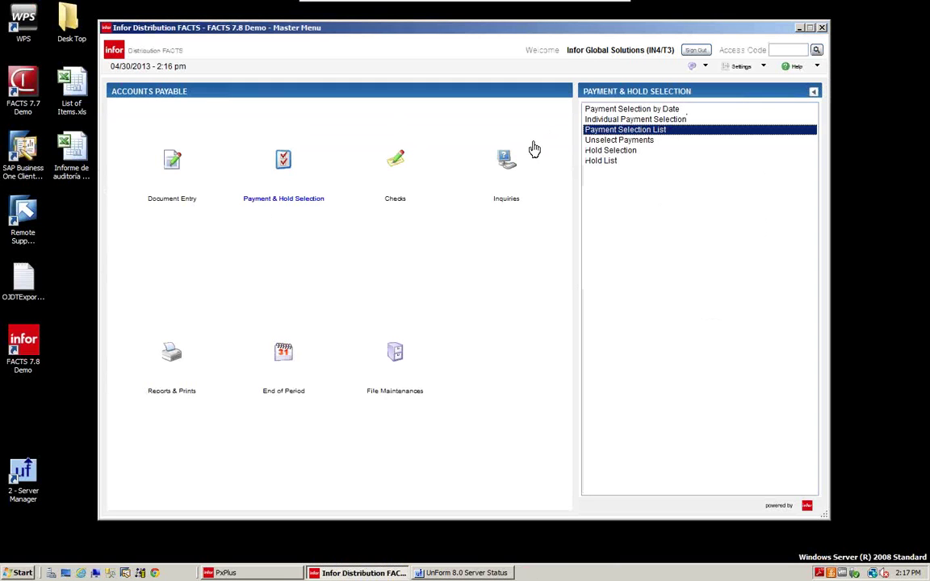
Reopen Individual Payment Selection, advance to vendor V102, and select document 1356 to check whether the held document can be paid
click(611, 120)
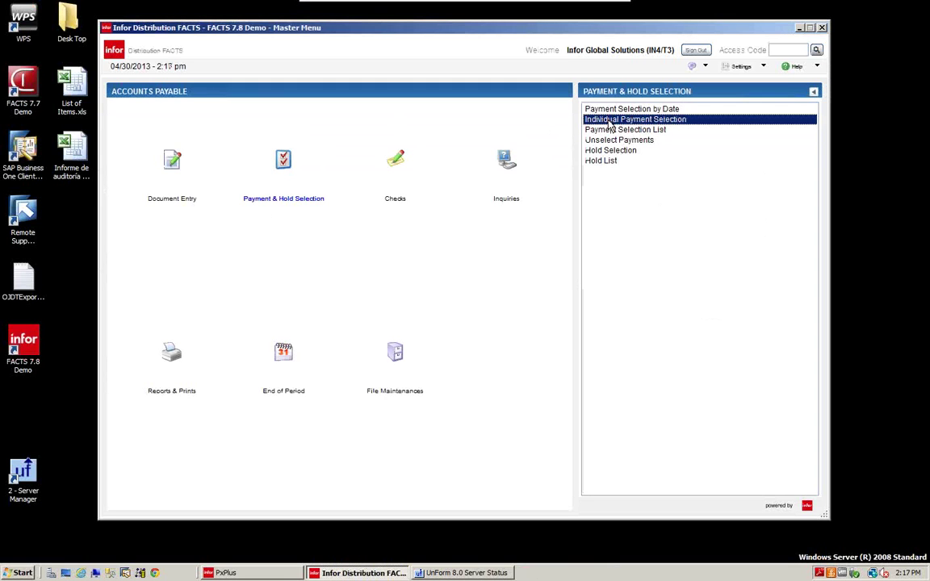
double_click(611, 121)
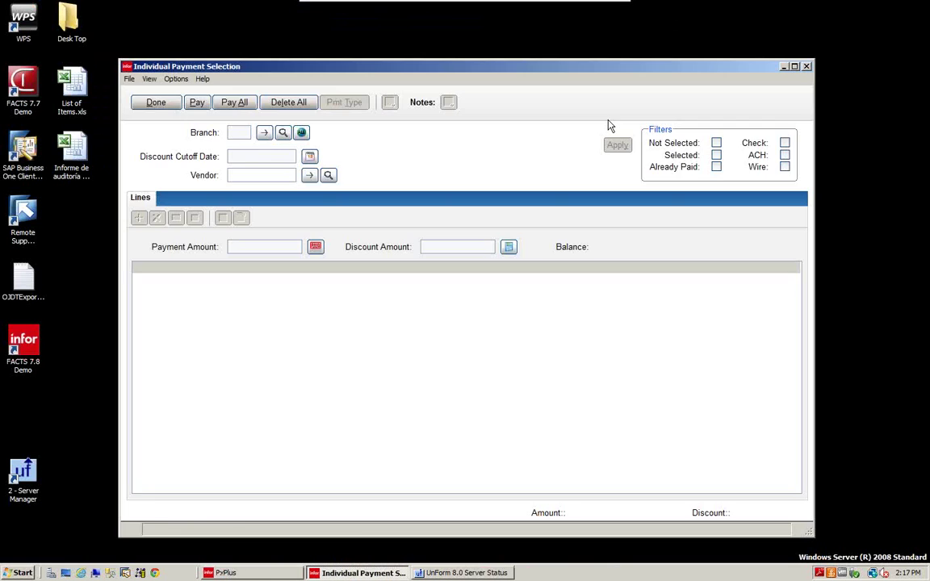
key(Return)
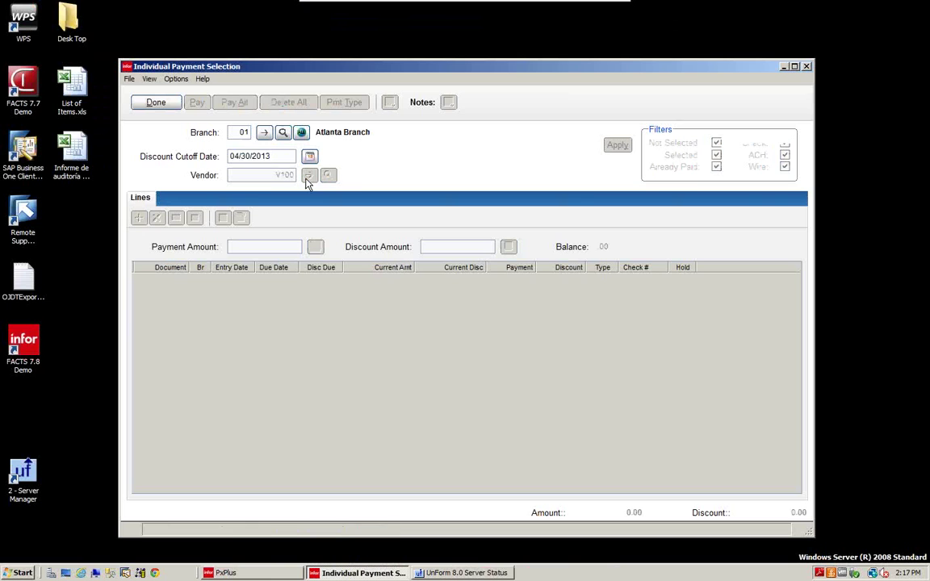
click(309, 176)
click(310, 177)
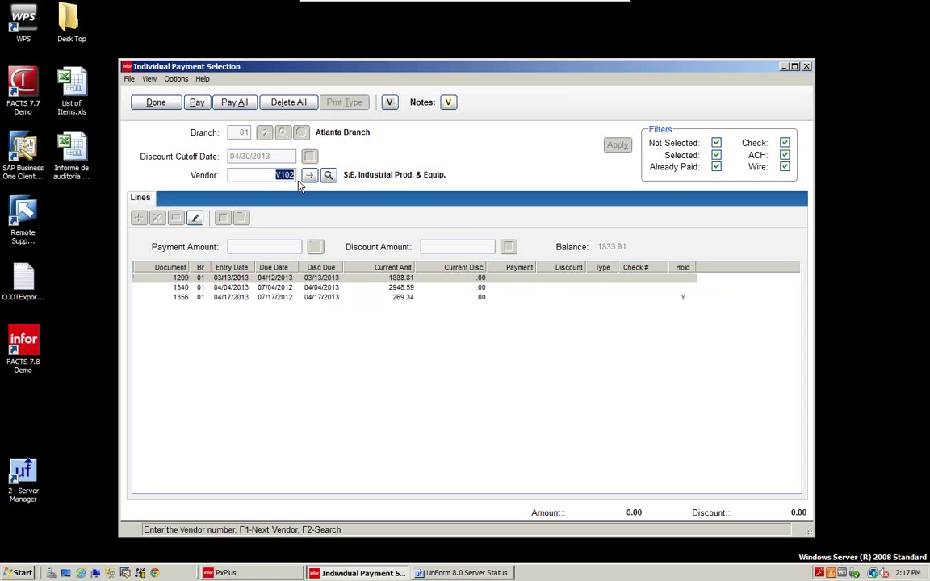
click(336, 299)
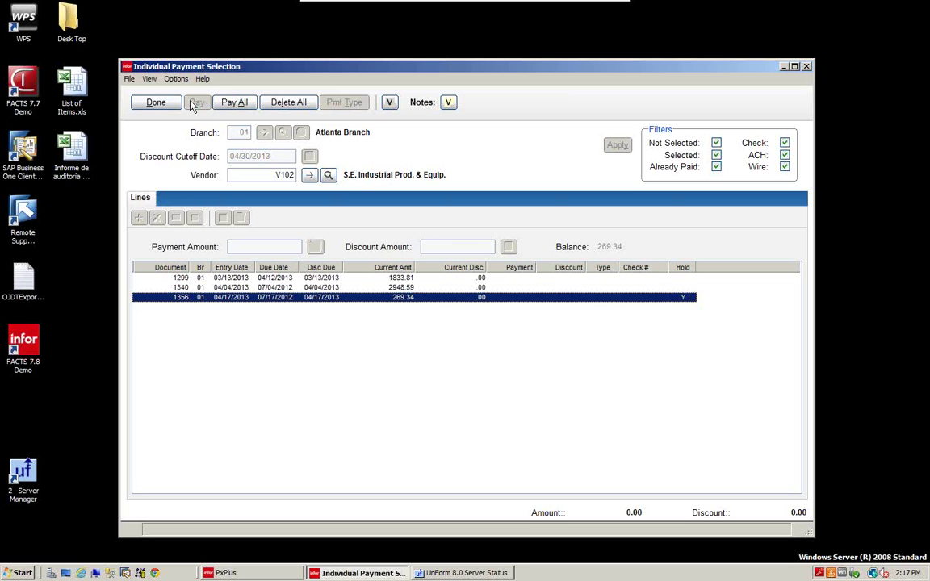
Select vendor V102's document 1340 for payment and delete all of that vendor's selected payments
click(230, 288)
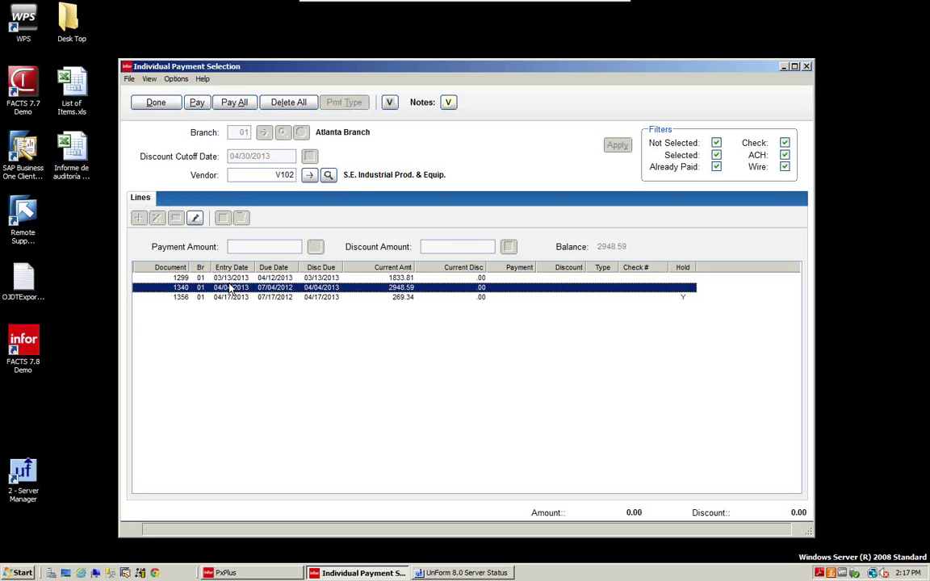
click(198, 104)
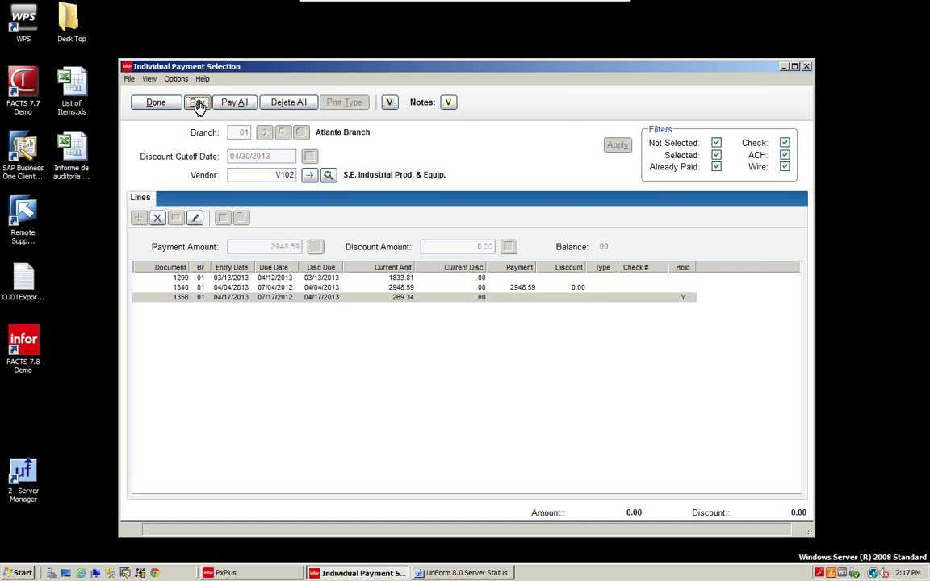
click(331, 289)
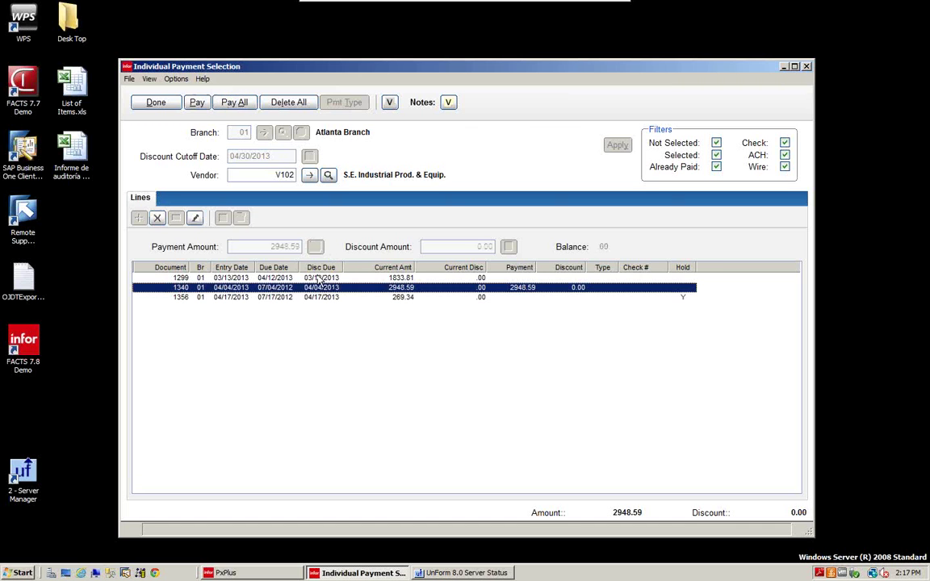
click(291, 103)
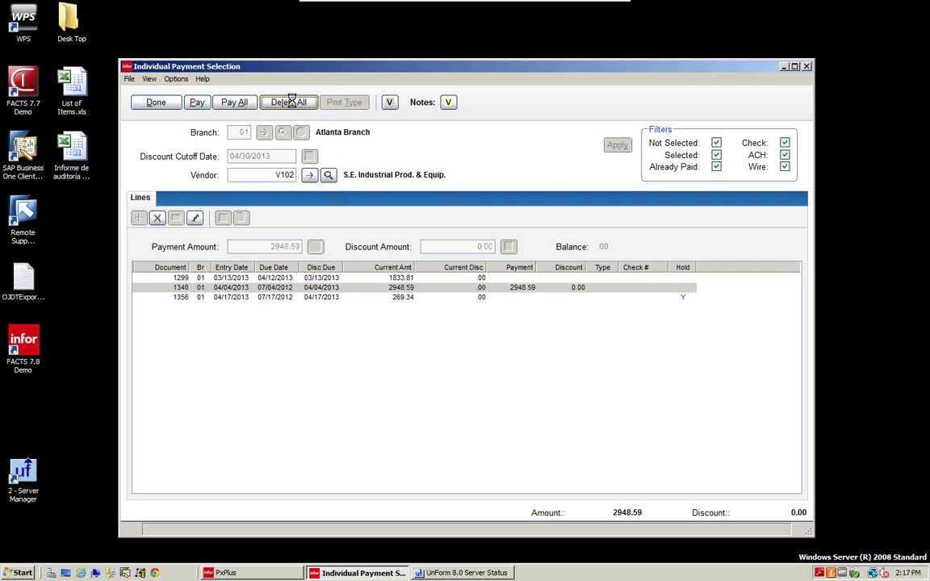
Check whether vendor V102's held document 1356 can be paid and close Individual Payment Selection
click(321, 298)
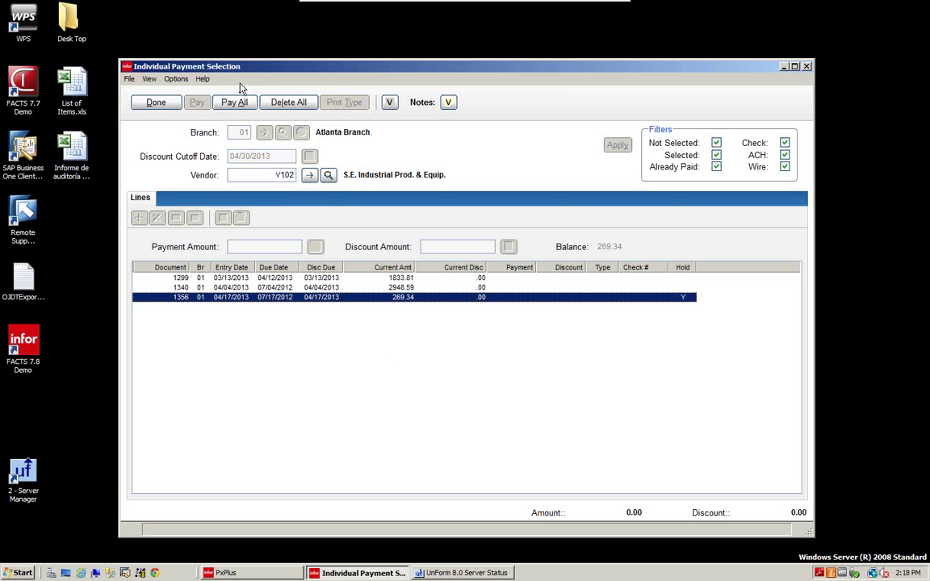
click(154, 104)
click(155, 104)
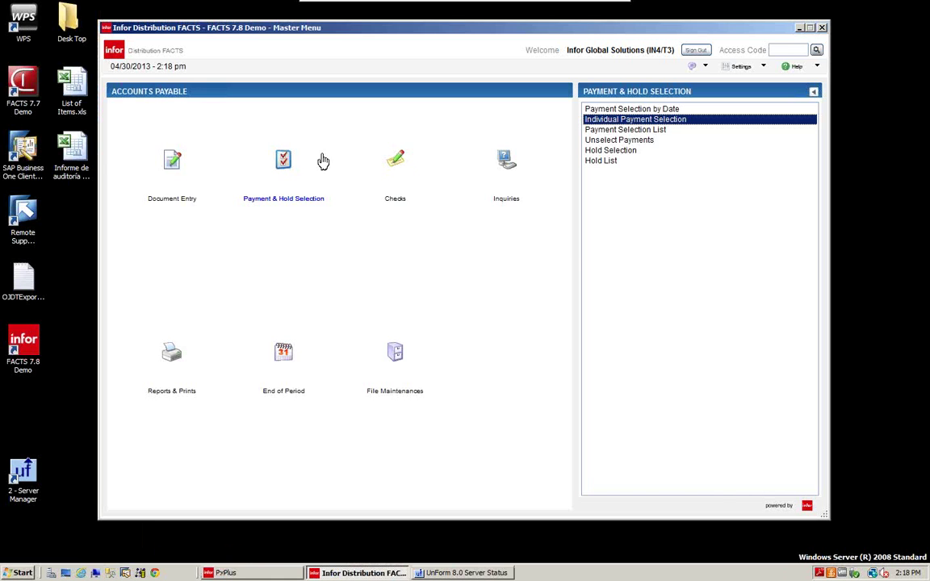
Preview the Hold List in vendor order for branch 01, check the held documents and their memos, and close the report
click(595, 163)
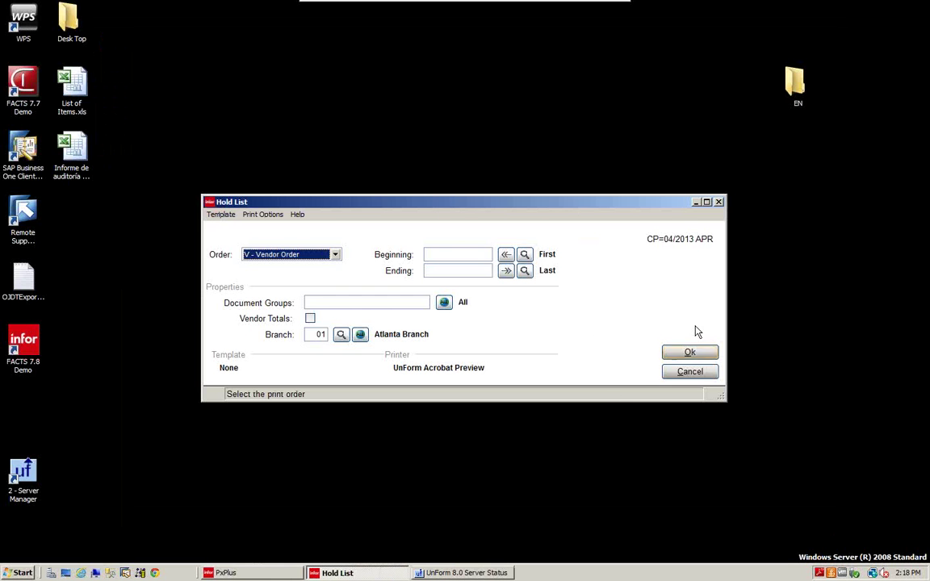
click(687, 353)
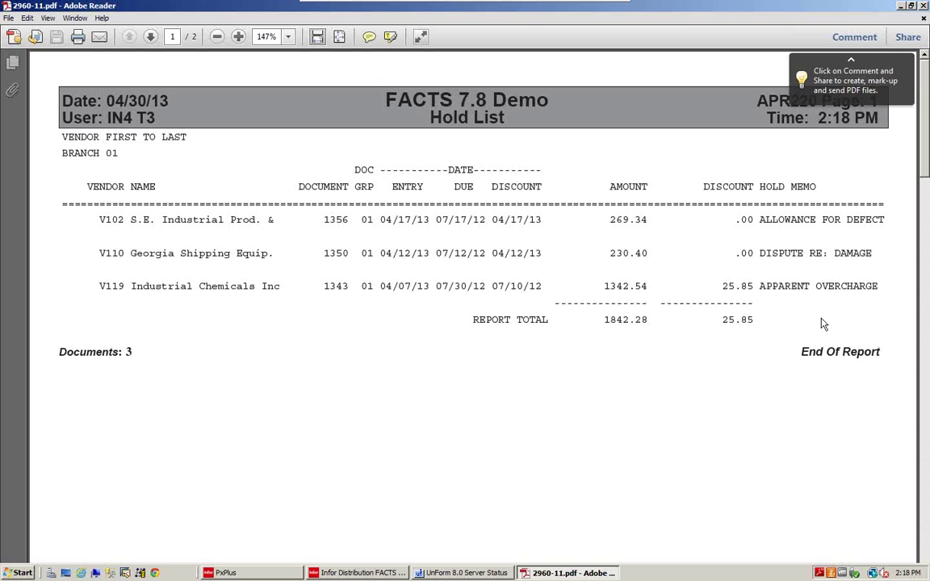
click(923, 5)
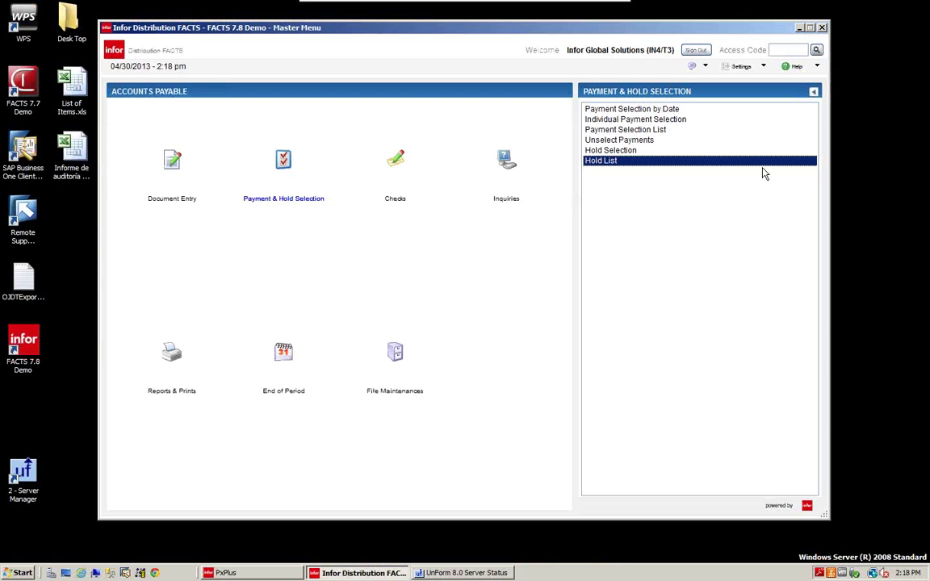
In Hold Selection, examine whether vendor V101's document 1359 can be held and check vendor V102's held document 1356
click(614, 150)
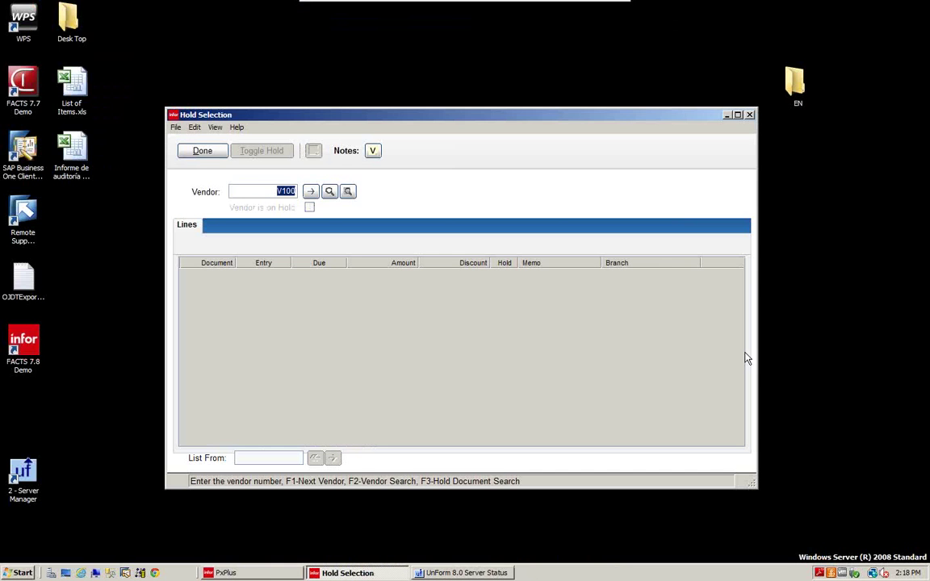
click(310, 194)
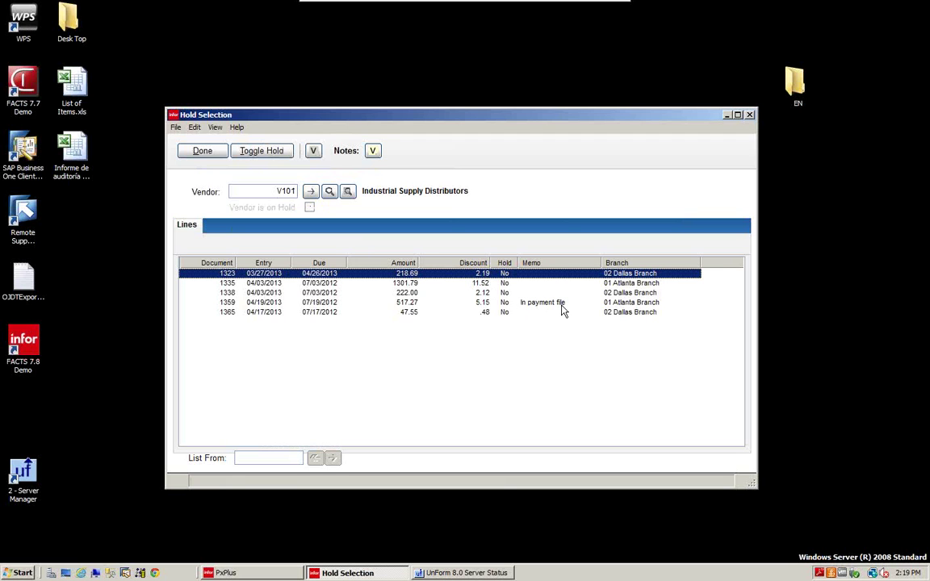
click(507, 303)
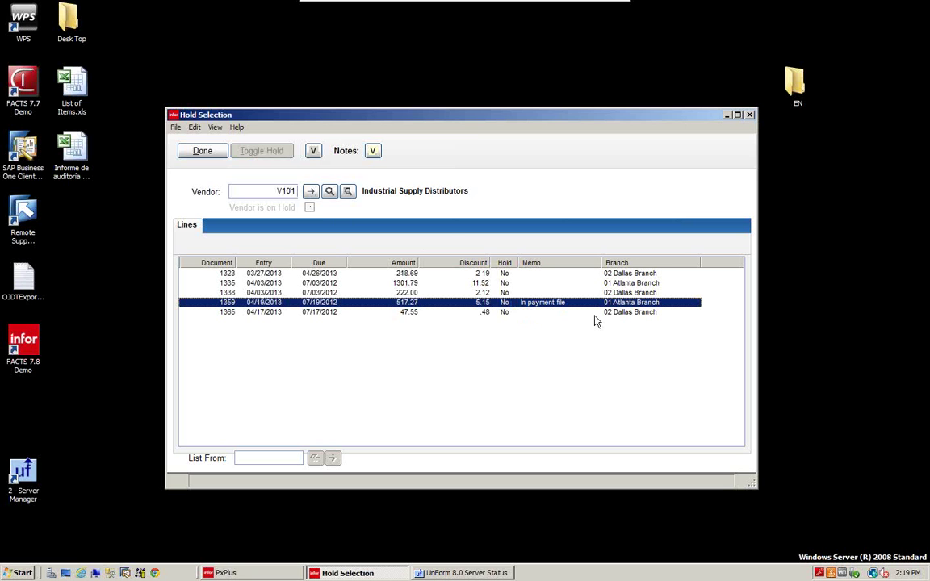
click(312, 191)
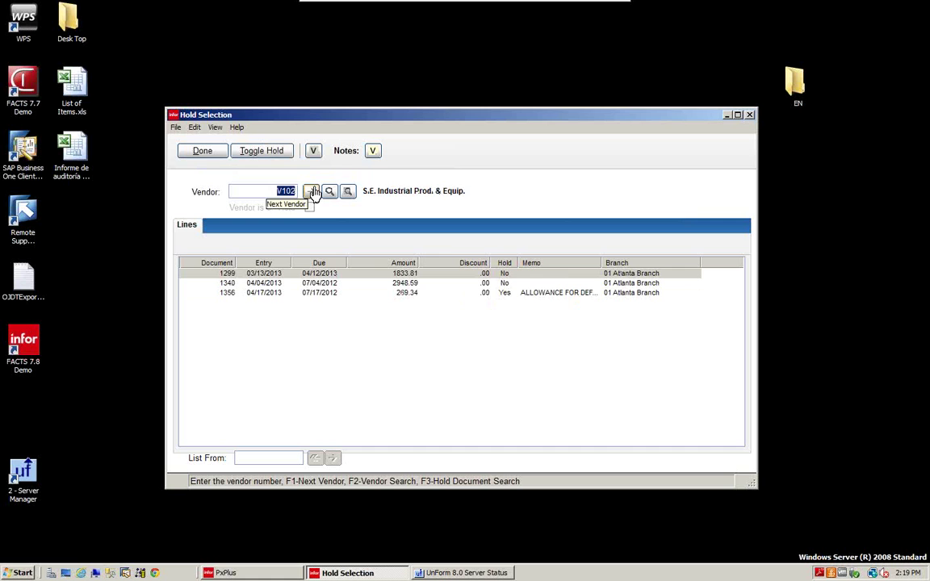
click(321, 294)
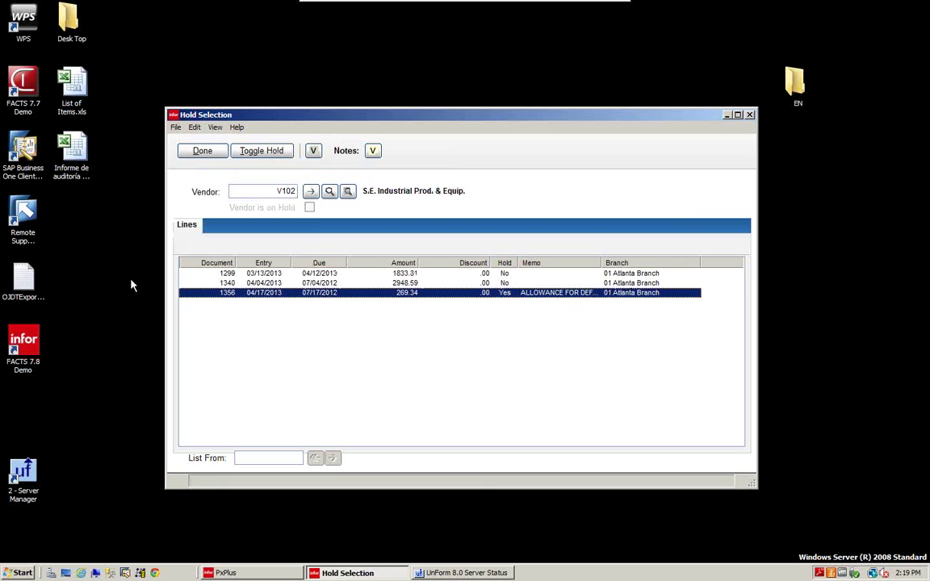
Place vendor V102's document 1299 on hold with the memo DEMO
click(275, 276)
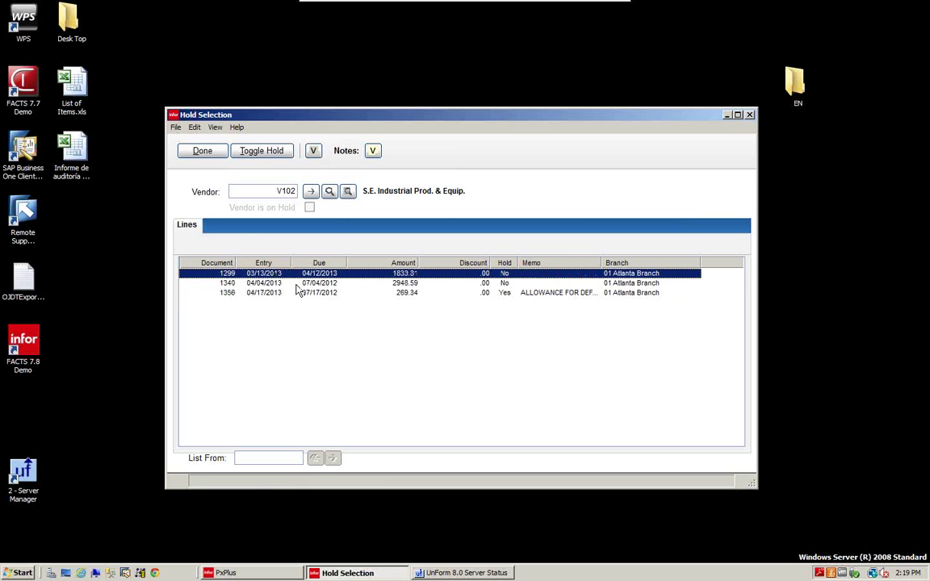
click(262, 153)
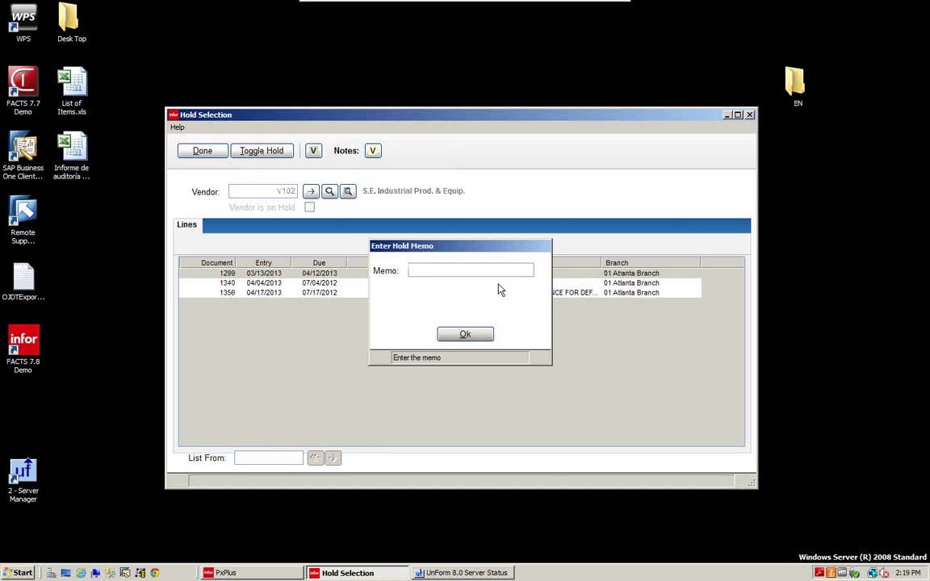
drag(482, 247, 486, 348)
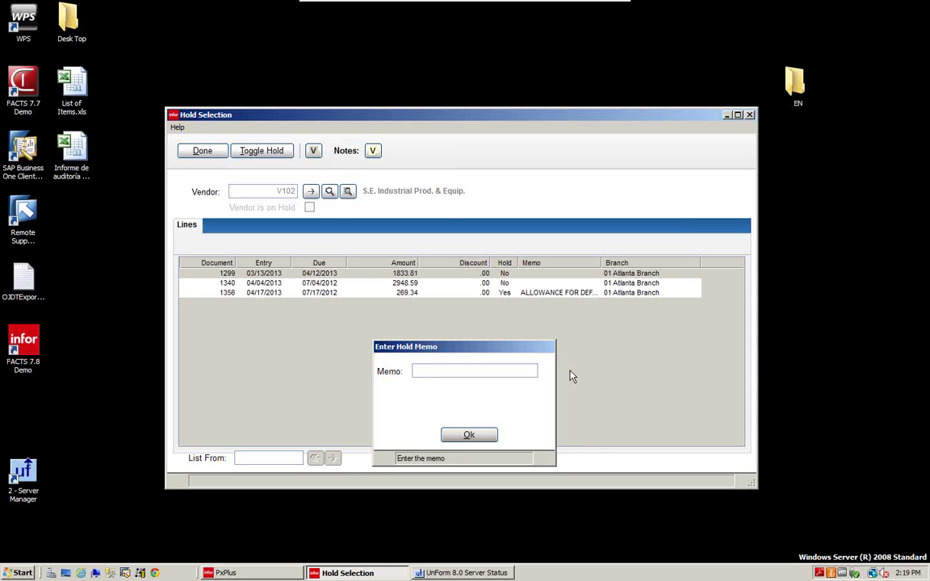
text(dEMO)
key(BackSpace)
key(BackSpace)
key(BackSpace)
key(BackSpace)
text(DEMO)
click(470, 437)
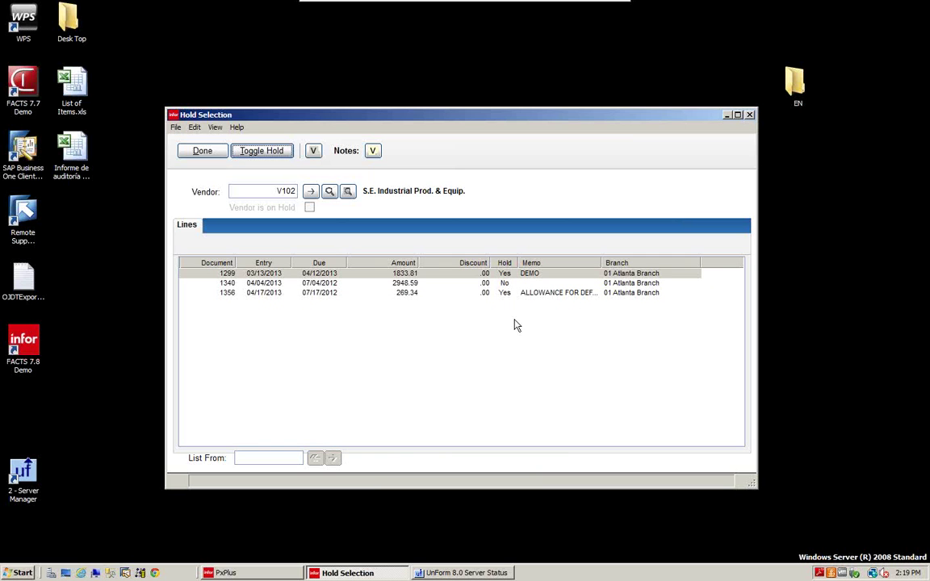
Release document 1299 and put it back on hold with the memo DEMO, closing Hold Selection
click(505, 275)
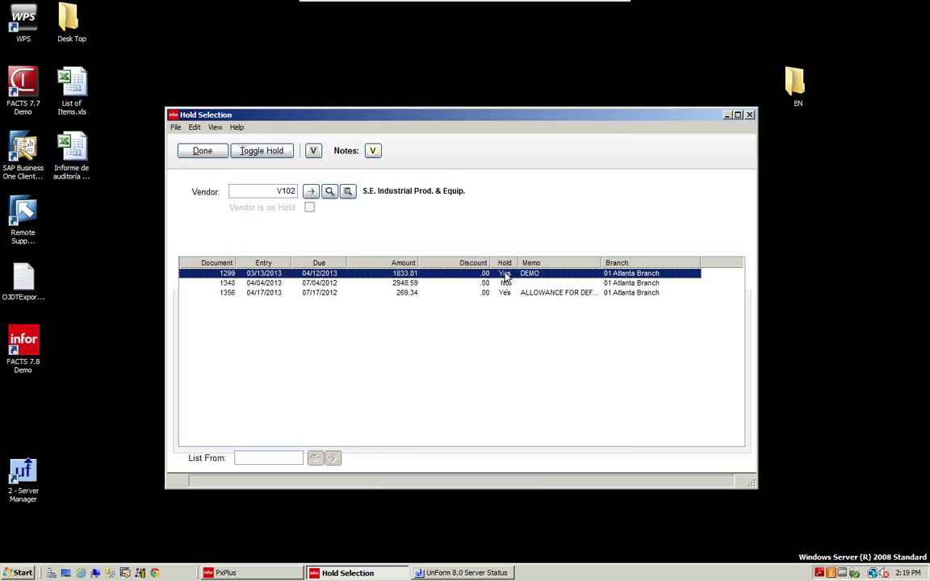
click(266, 157)
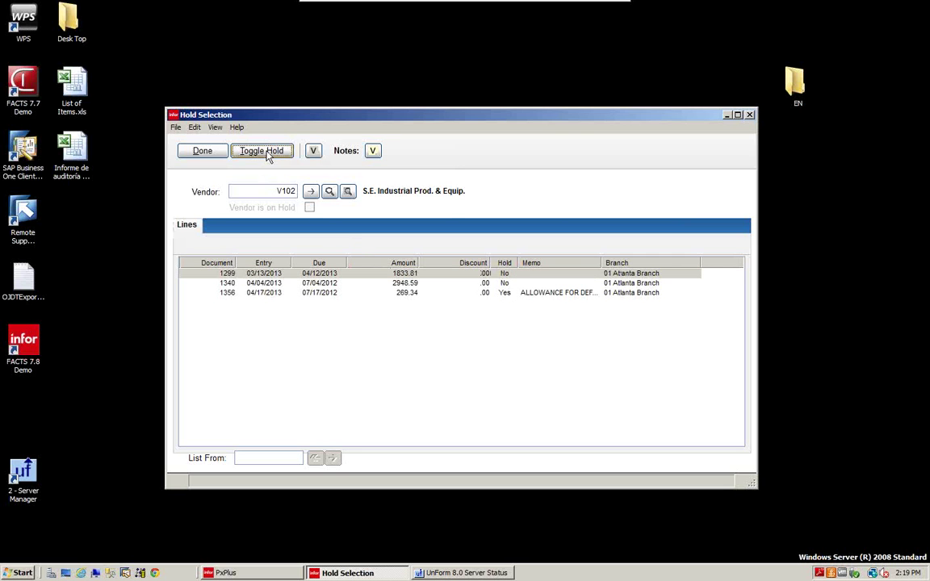
click(268, 156)
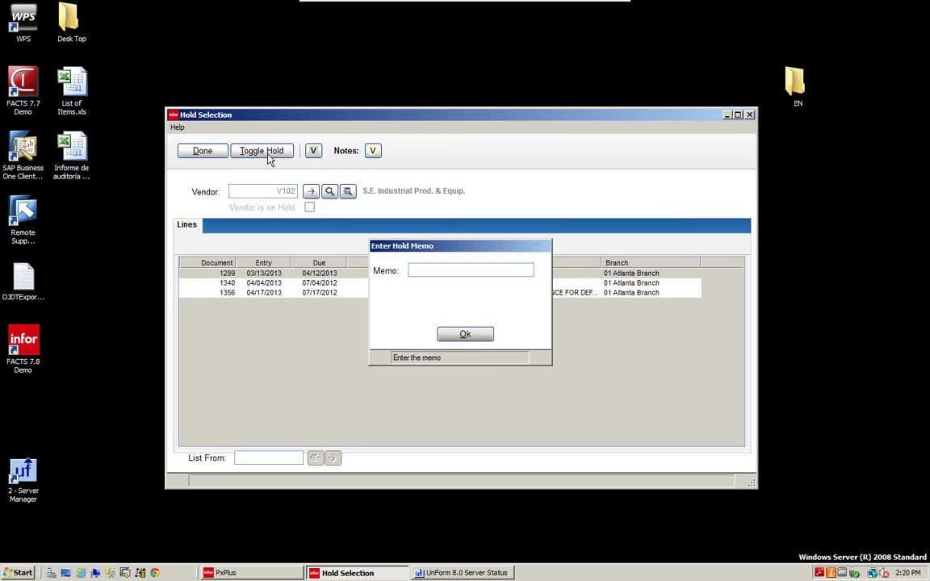
text(DEMO)
click(465, 335)
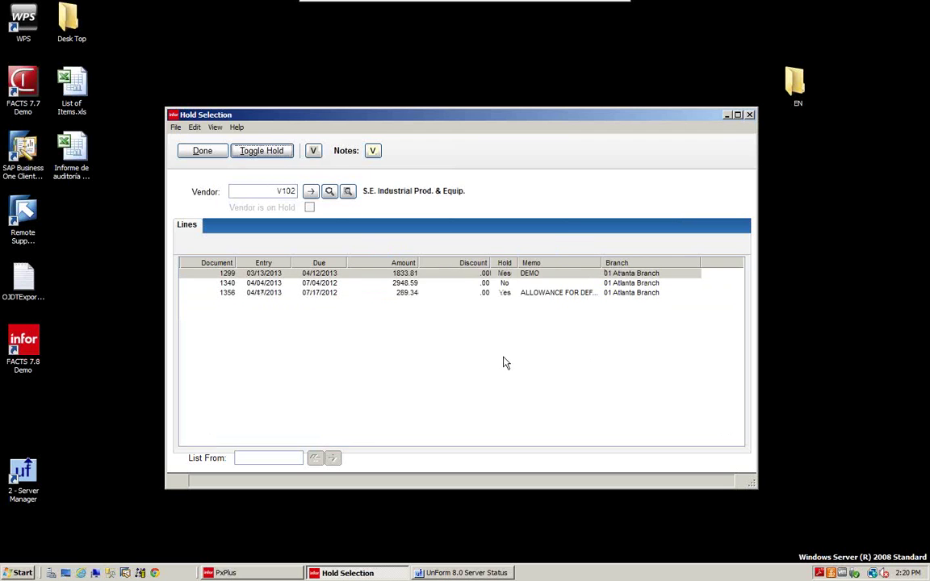
click(205, 155)
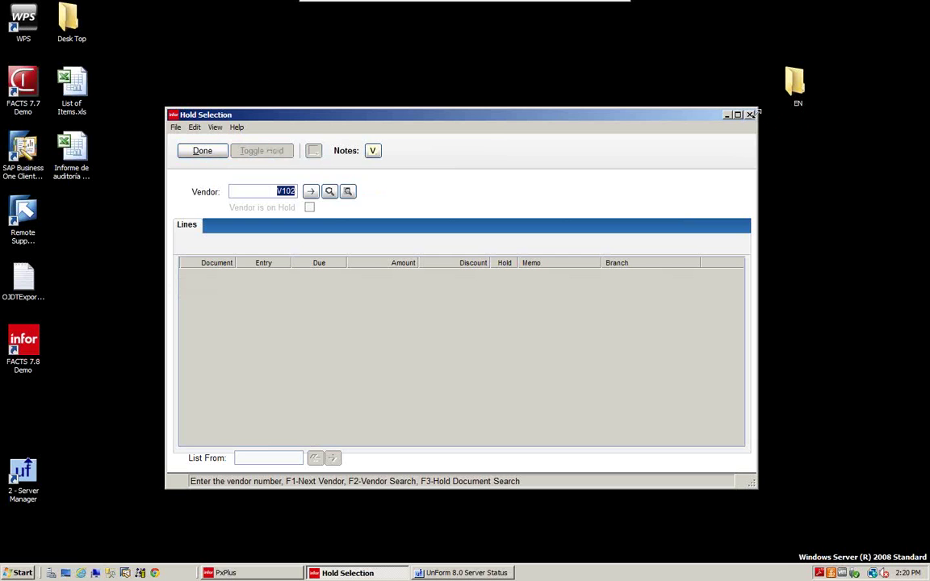
click(203, 155)
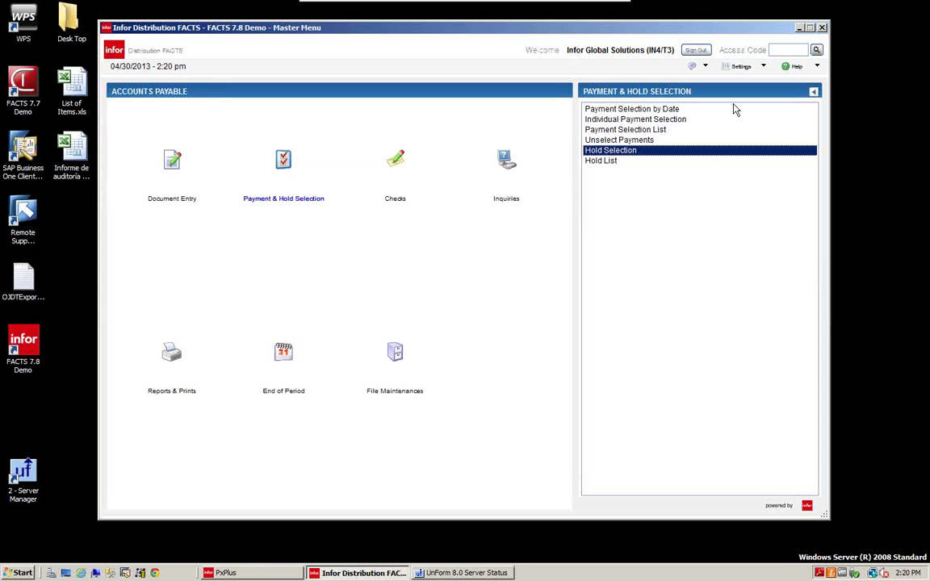
Reopen Individual Payment Selection, check whether vendor V102's documents 1299 and 1340 can be paid, and close it
click(642, 121)
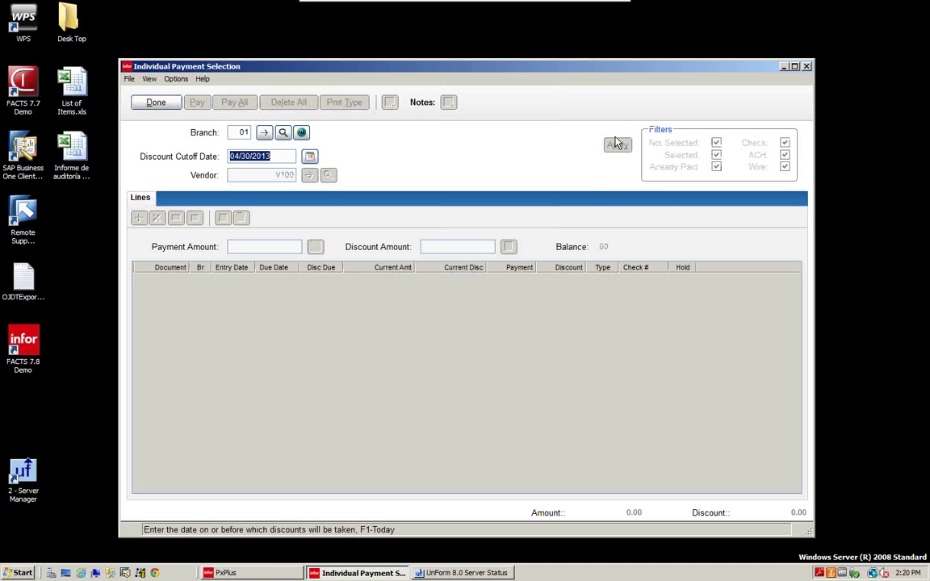
key(Return)
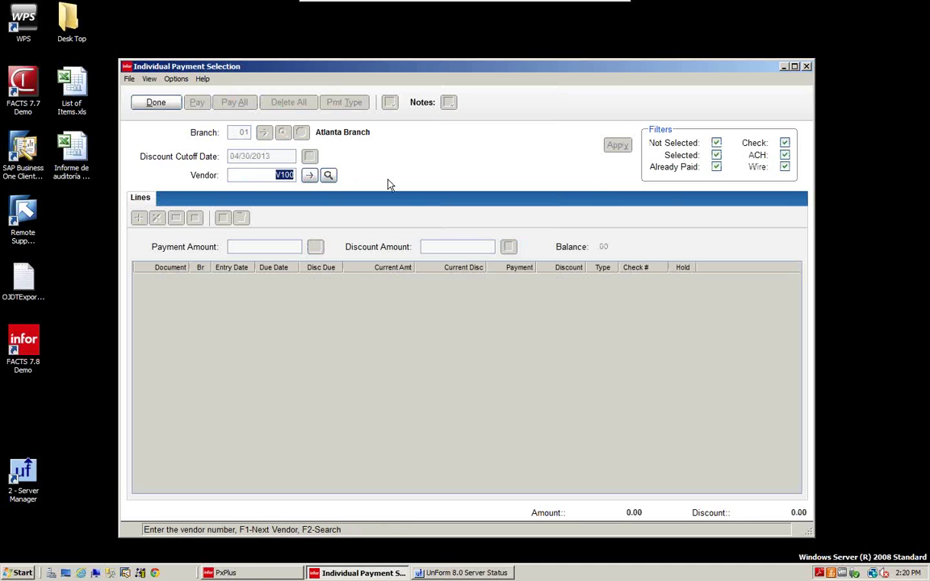
click(310, 176)
click(310, 176)
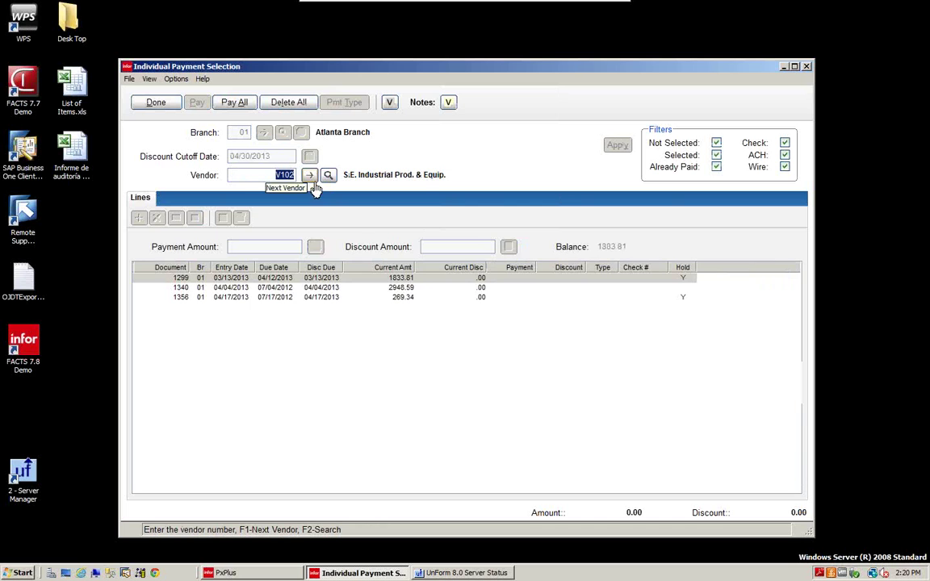
click(682, 279)
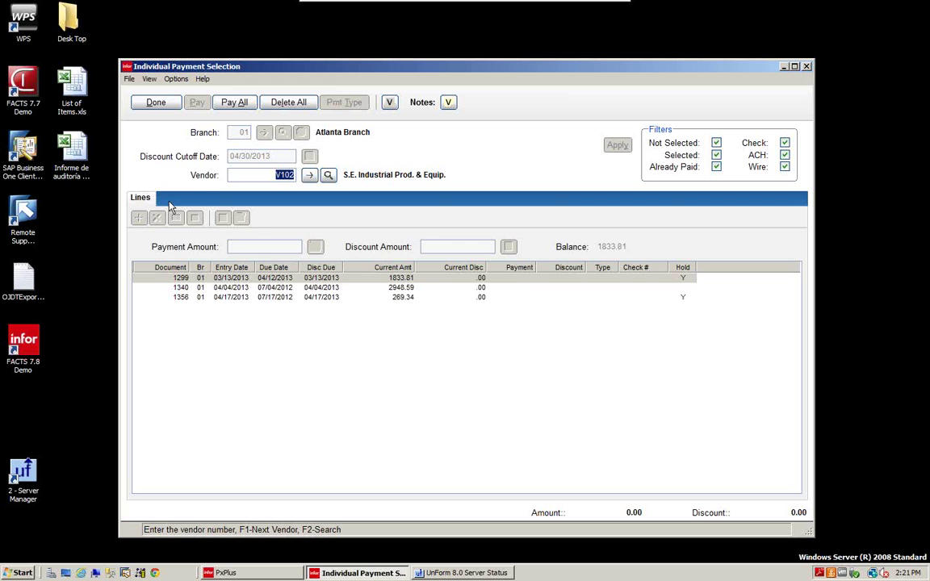
click(232, 288)
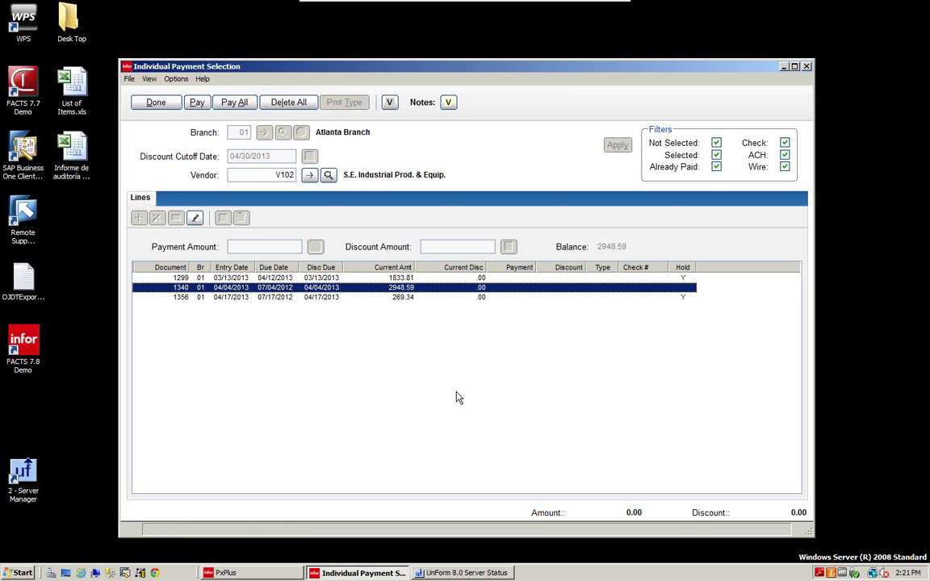
click(155, 105)
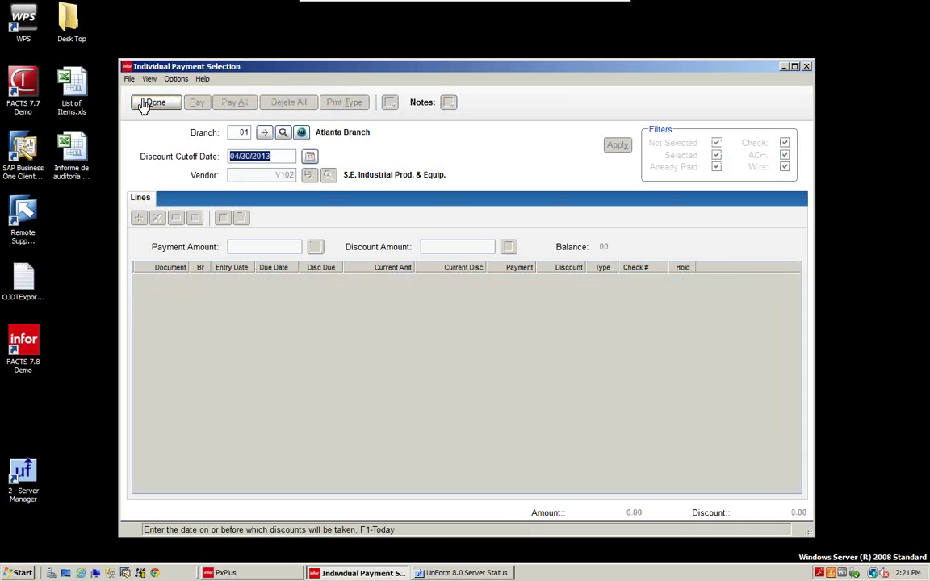
click(141, 103)
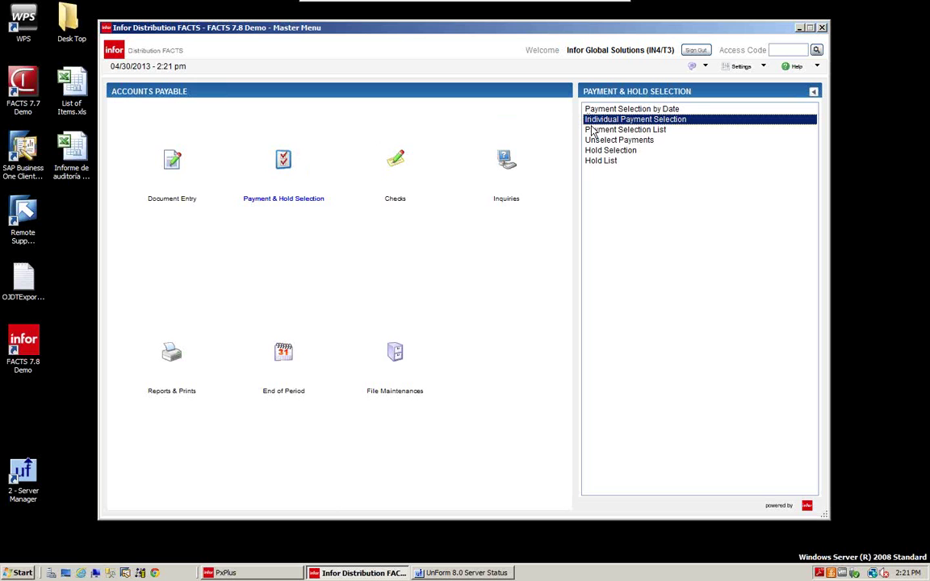
Open Payment Selection by Date, examine its check date, lead time, minimum, branch and payment type options, and cancel without selecting payments
click(619, 109)
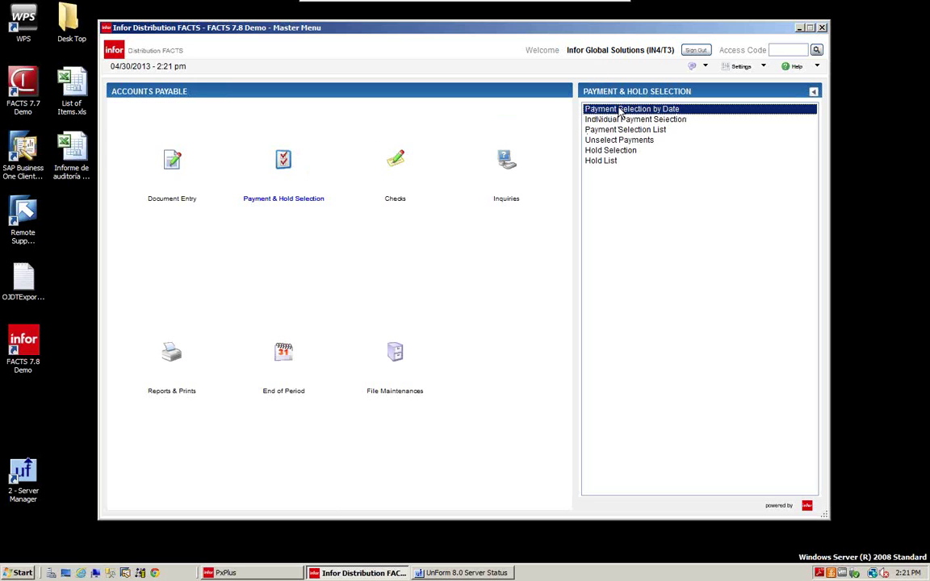
double_click(620, 110)
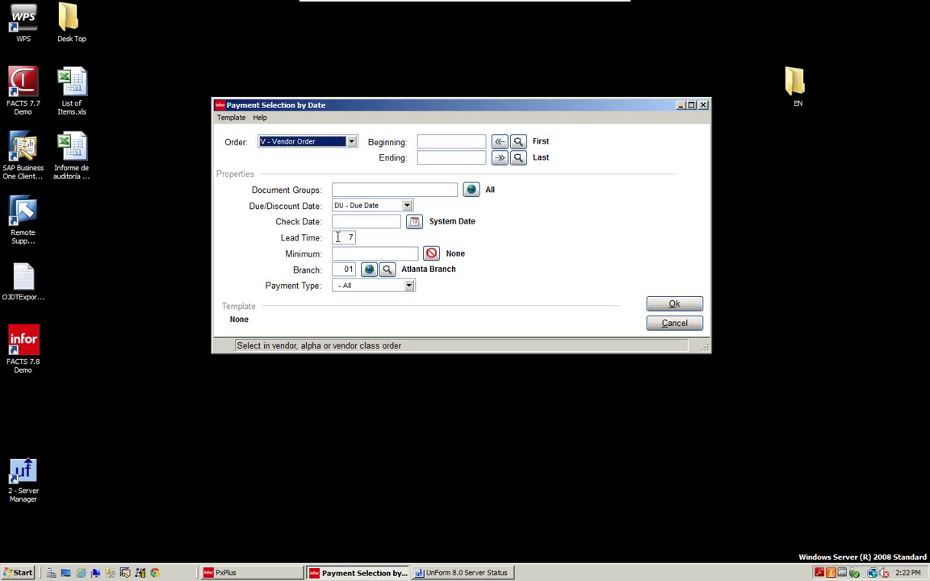
click(412, 223)
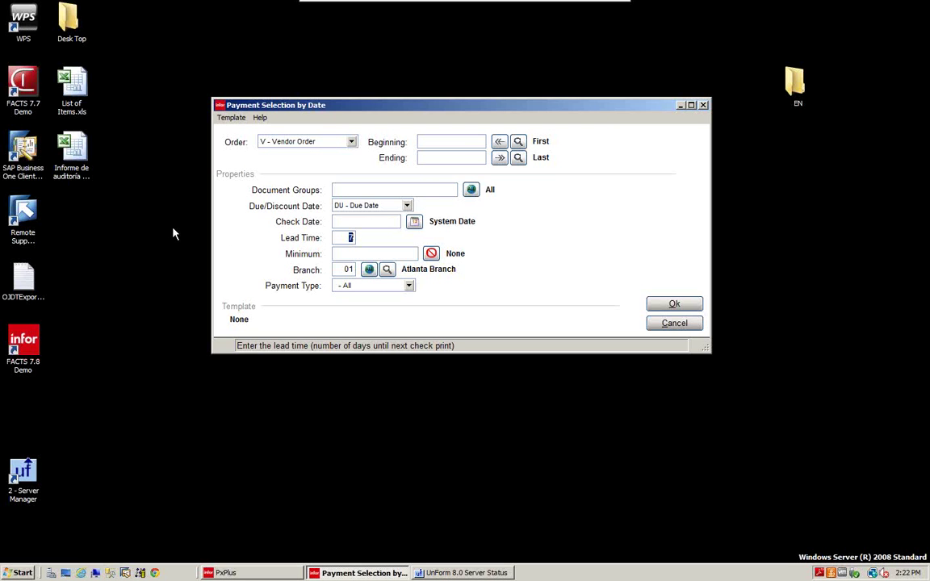
click(386, 252)
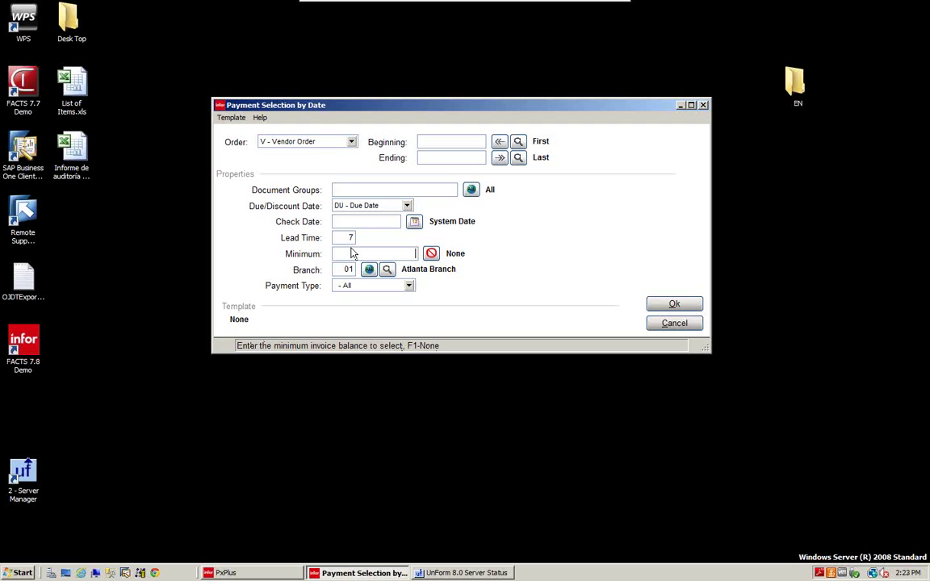
click(342, 270)
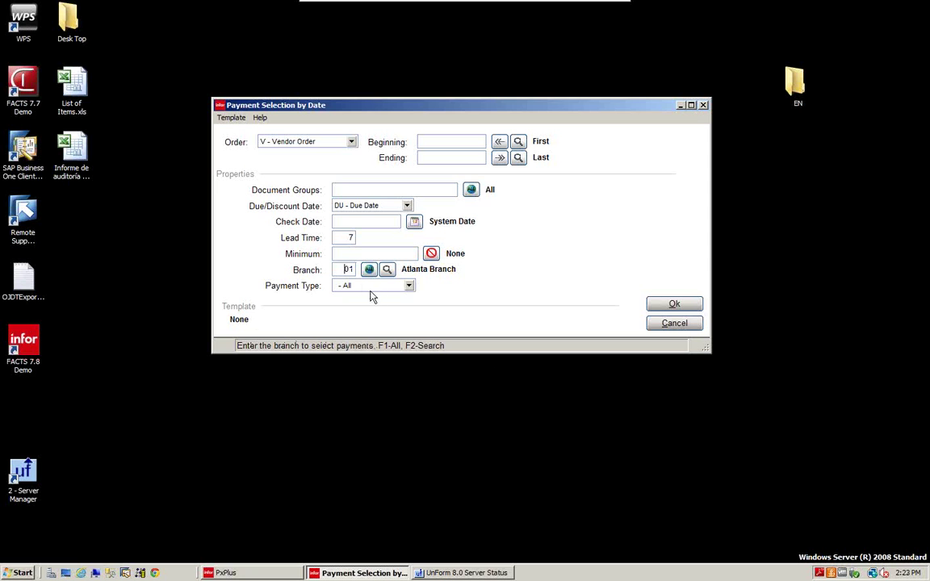
click(410, 288)
click(410, 288)
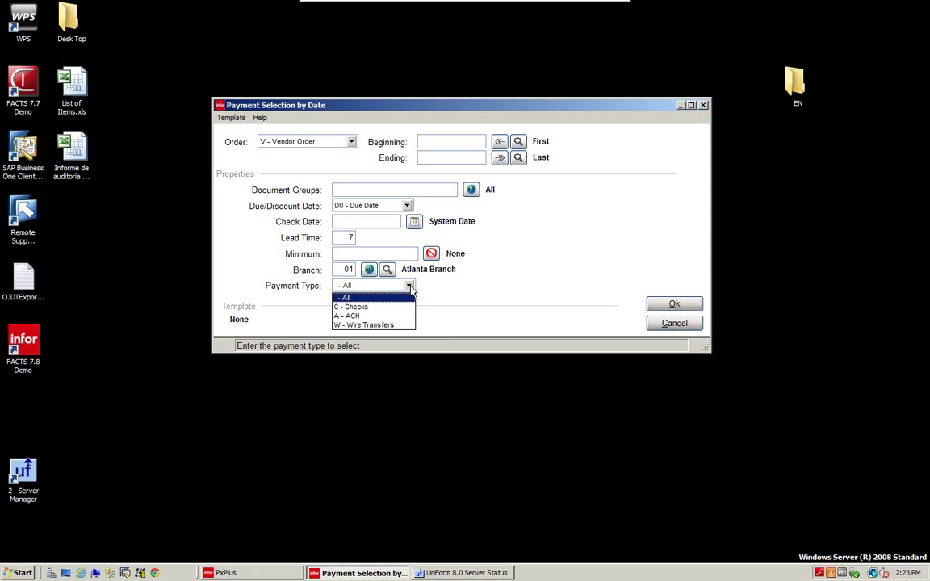
click(552, 256)
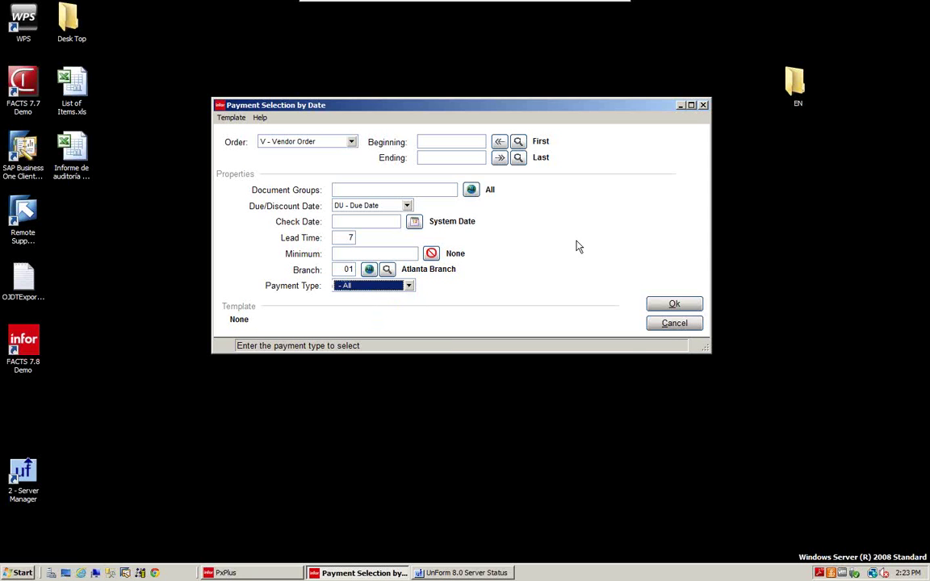
click(669, 331)
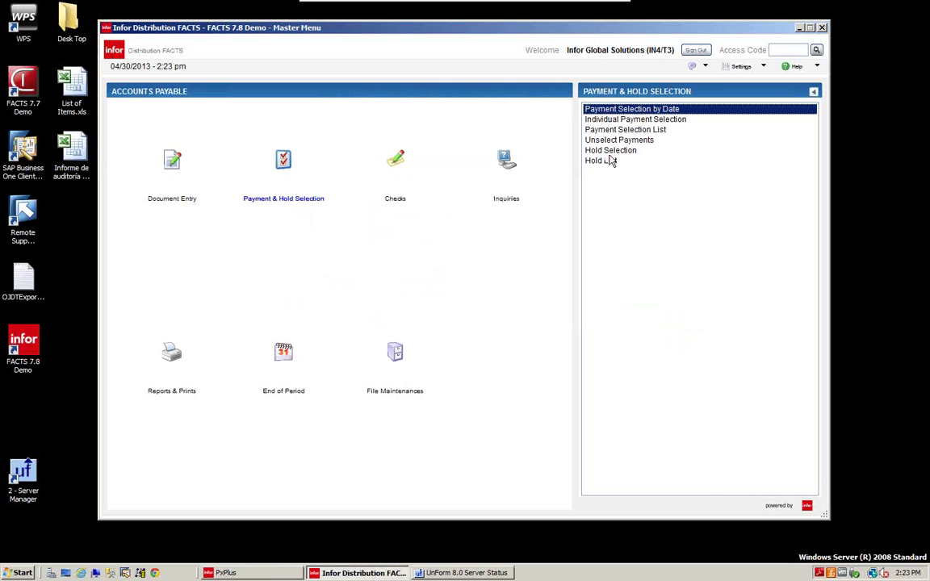
Open Individual Payment Selection with discount cutoff date 04/30/2013 and browse the documents of vendors V101 through V106
click(604, 119)
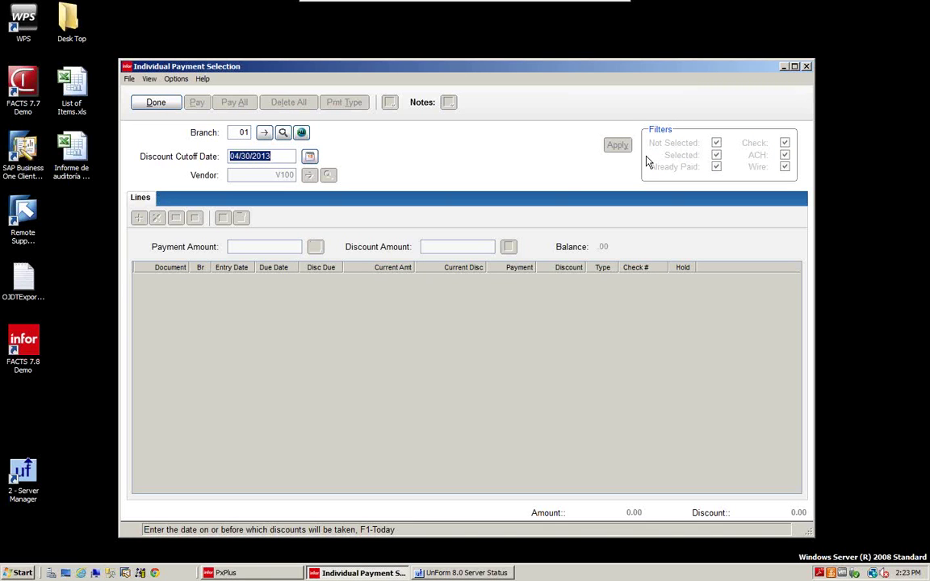
text(04/30/2012)
key(Return)
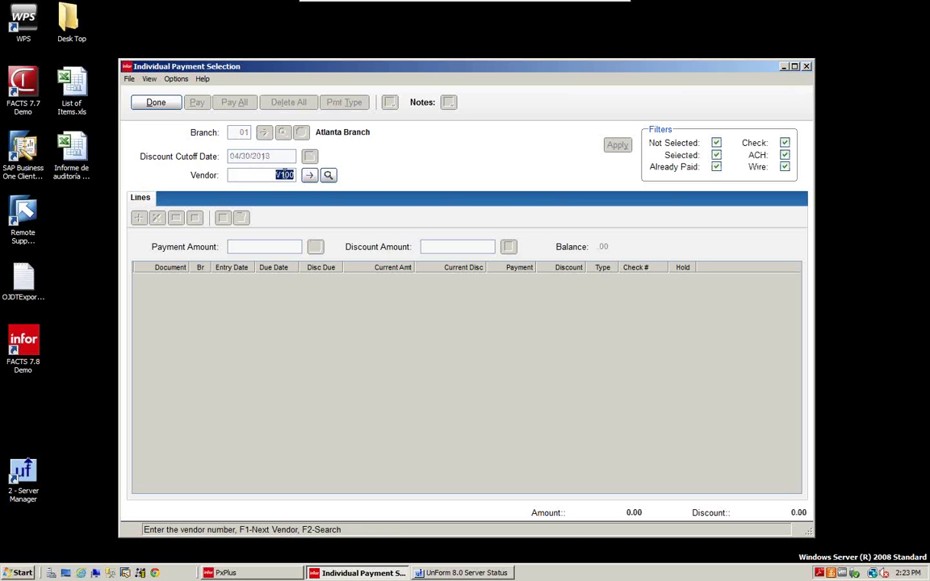
click(310, 176)
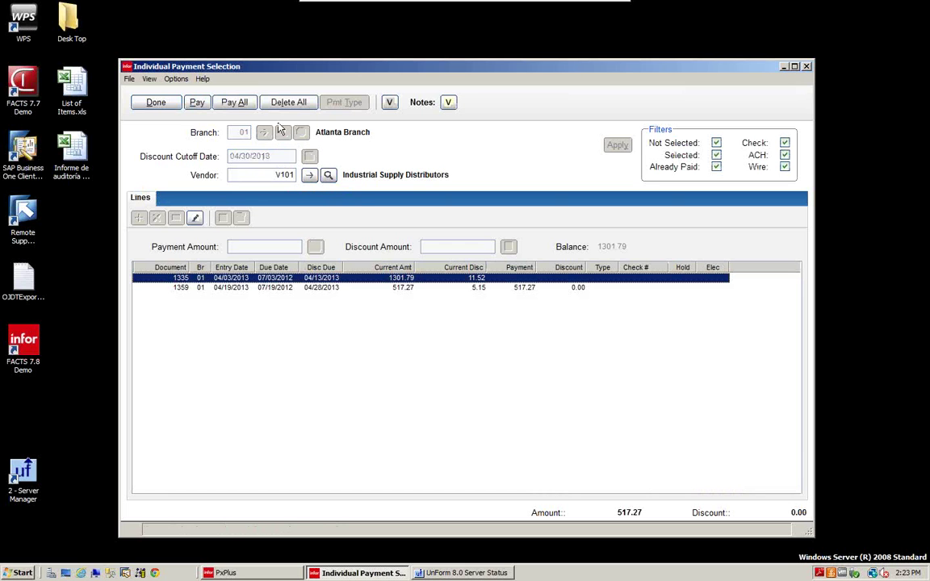
click(310, 175)
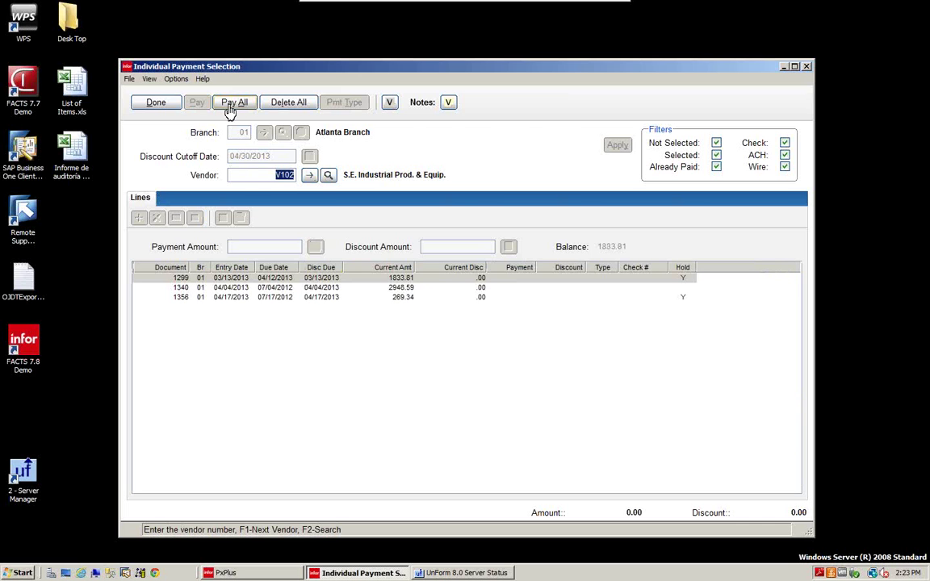
click(309, 175)
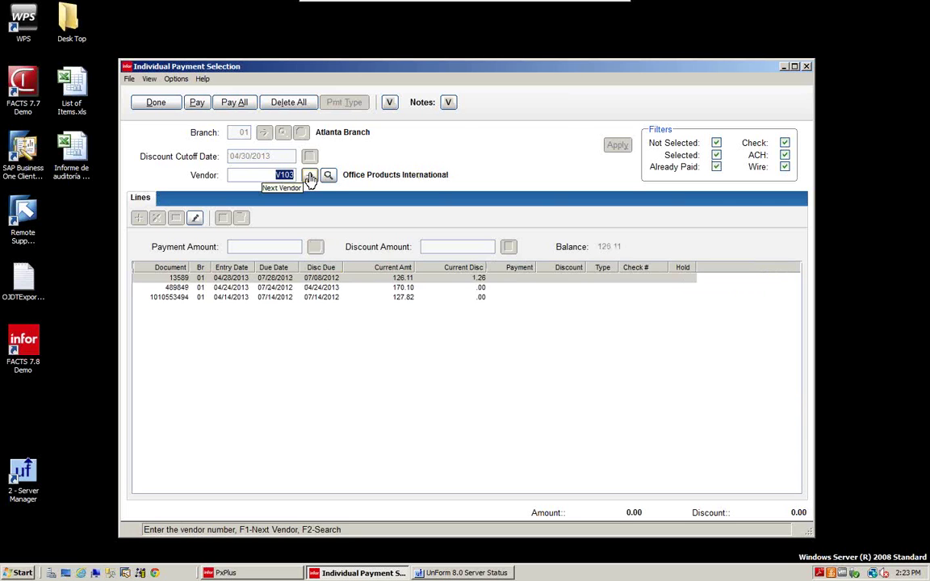
click(310, 176)
click(309, 176)
click(310, 177)
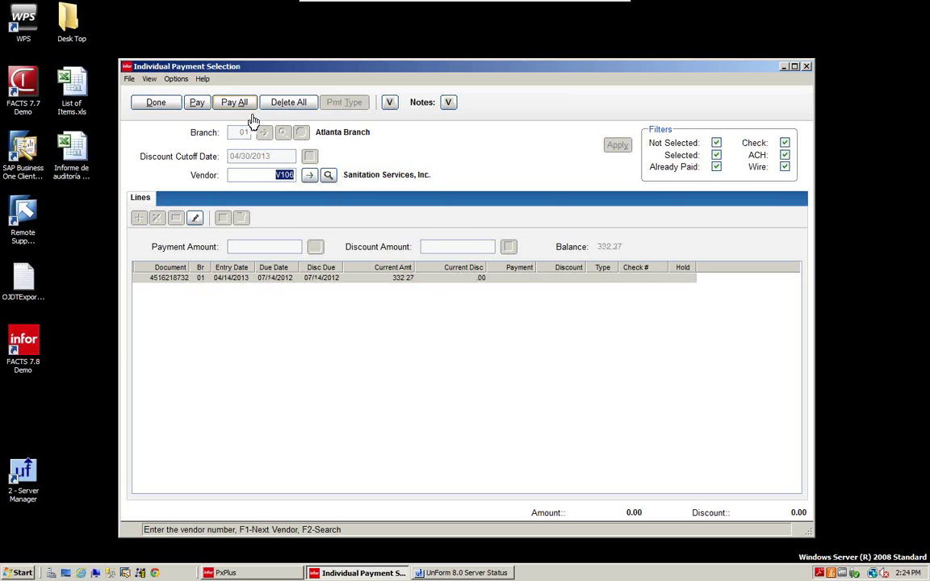
Look up vendor V100, General Industrial MFG, review its payment lines including document 041, and close Individual Payment Selection
click(328, 175)
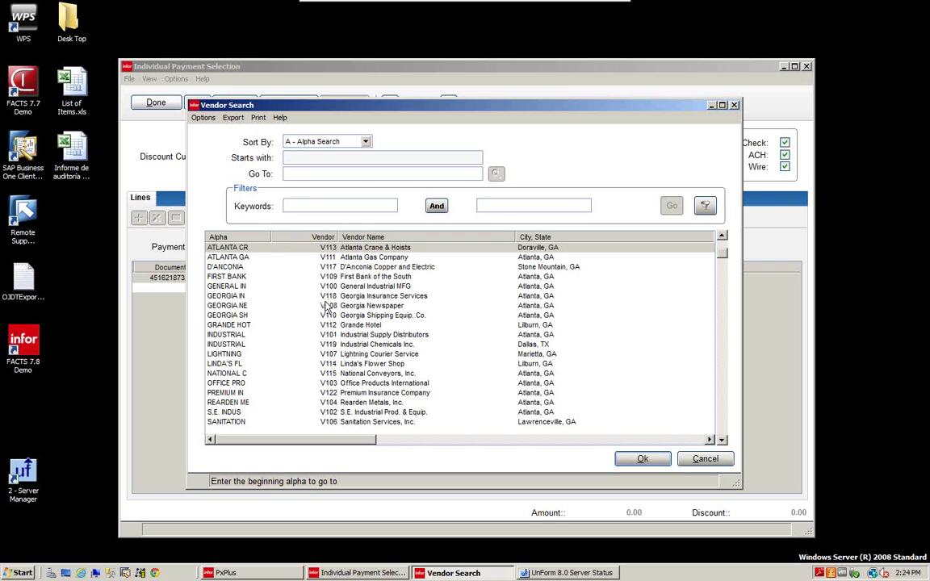
click(331, 288)
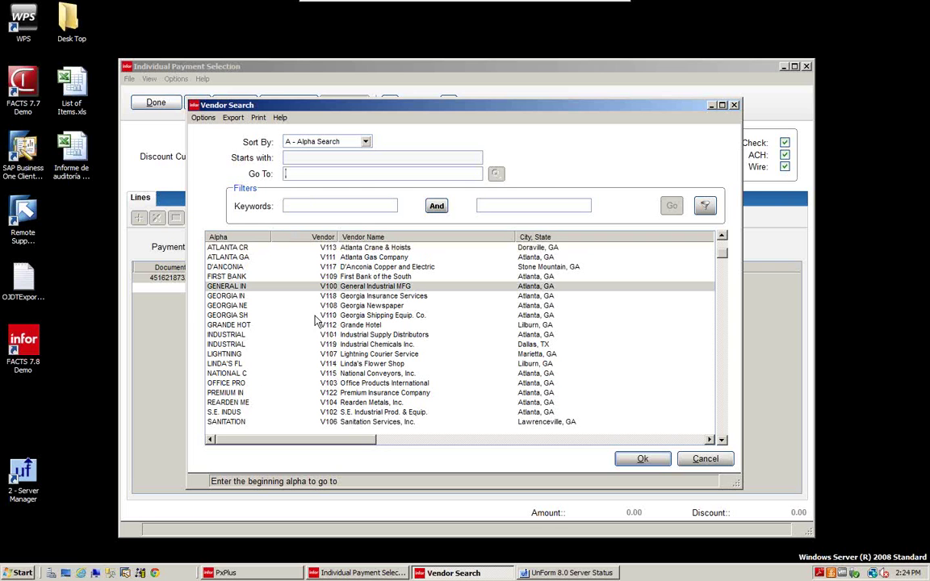
click(643, 460)
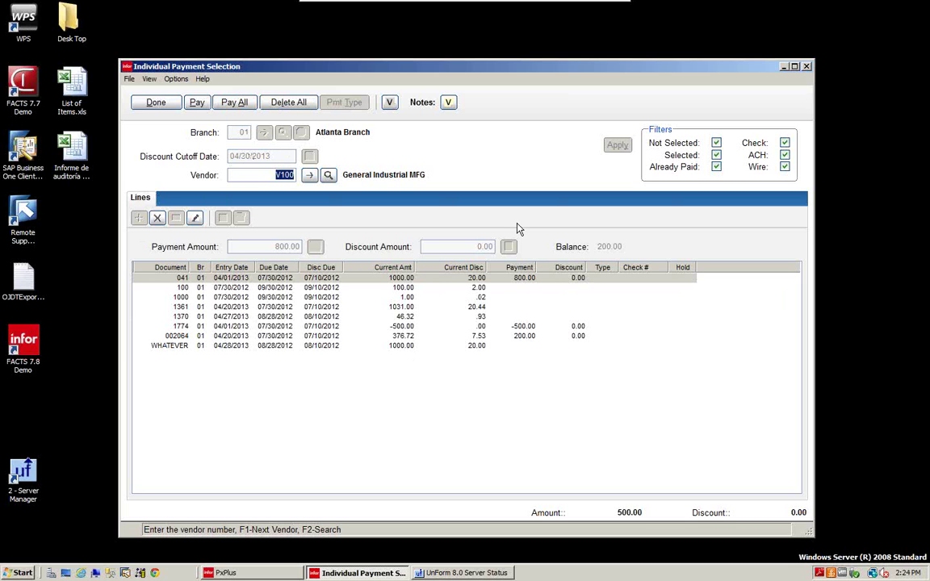
click(386, 279)
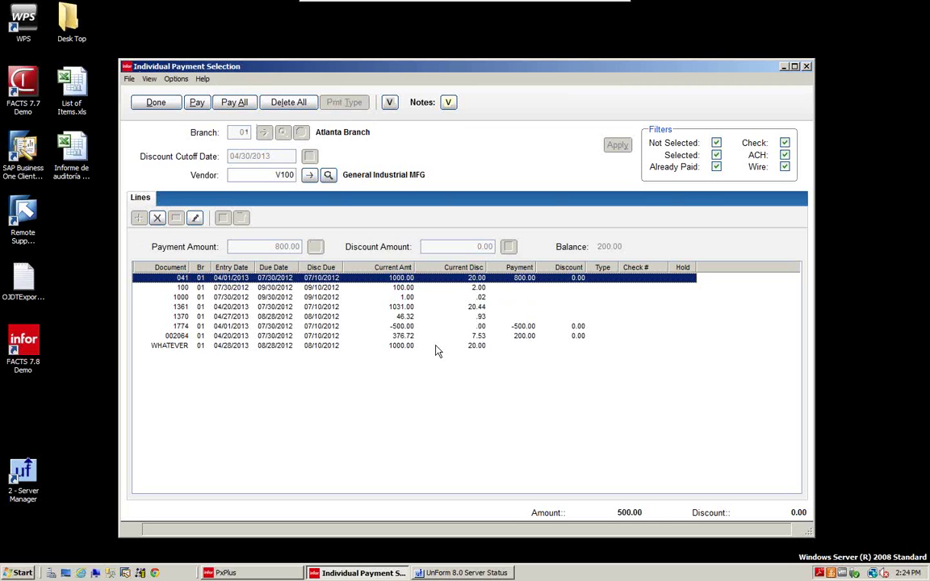
click(159, 104)
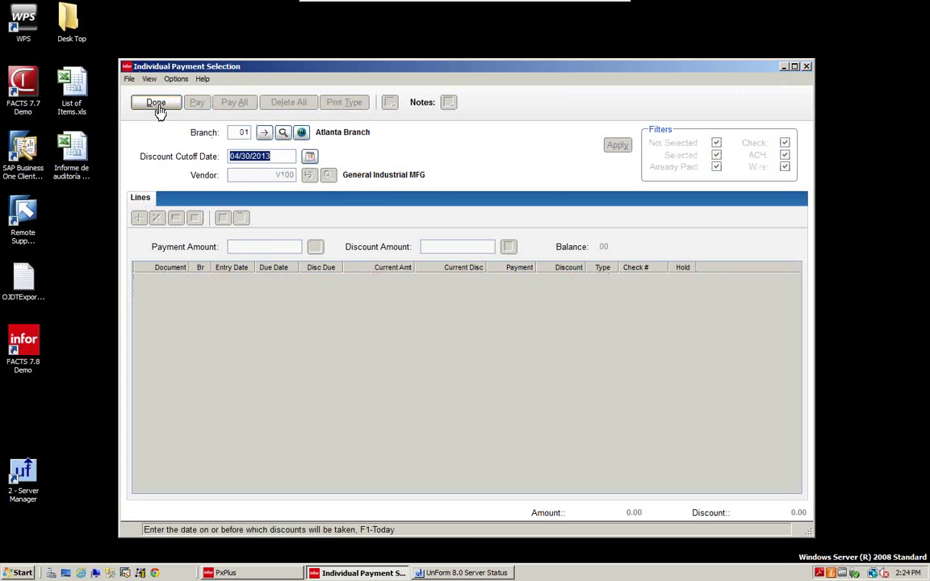
click(157, 106)
Generate and review the Payment Selection List for branch 01, and check the Unselect Payments options without running them
click(283, 162)
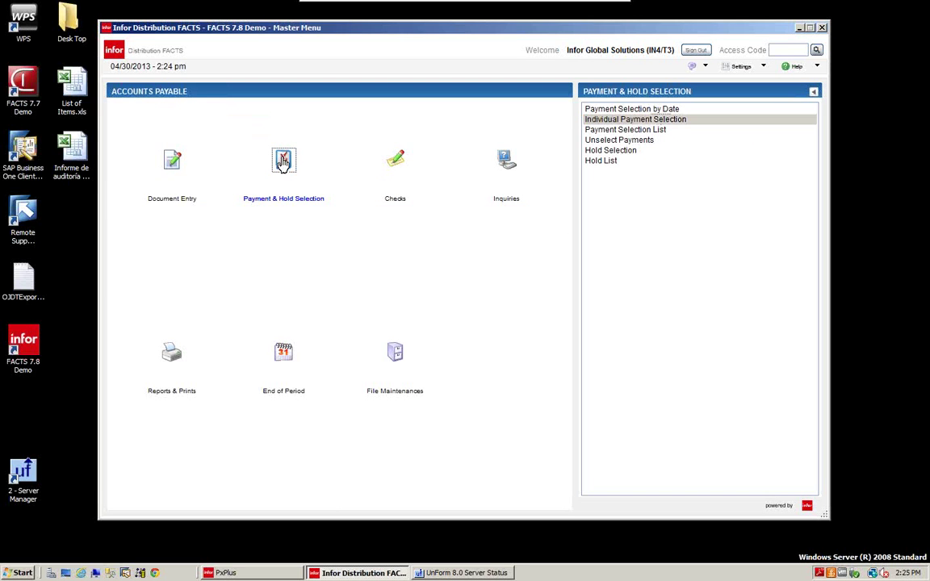
click(622, 129)
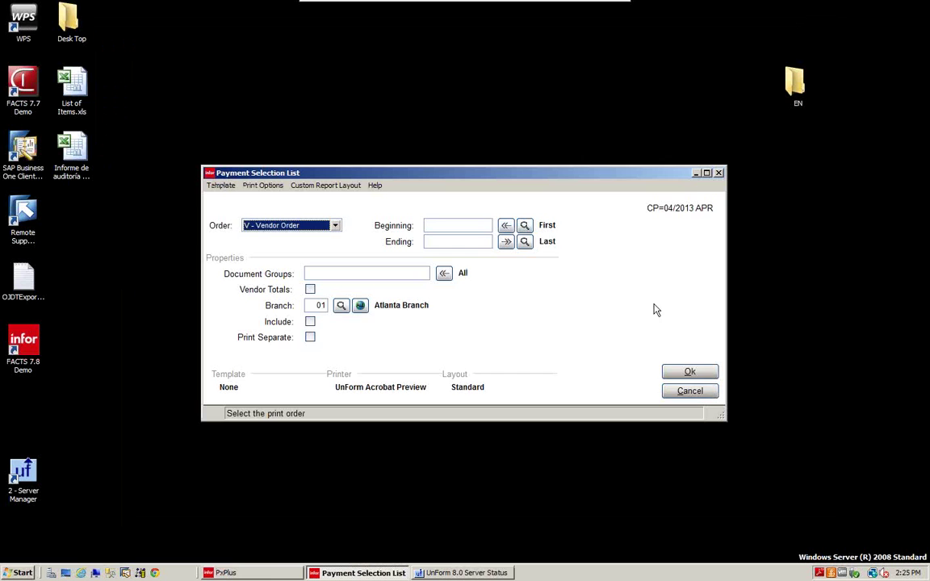
click(686, 372)
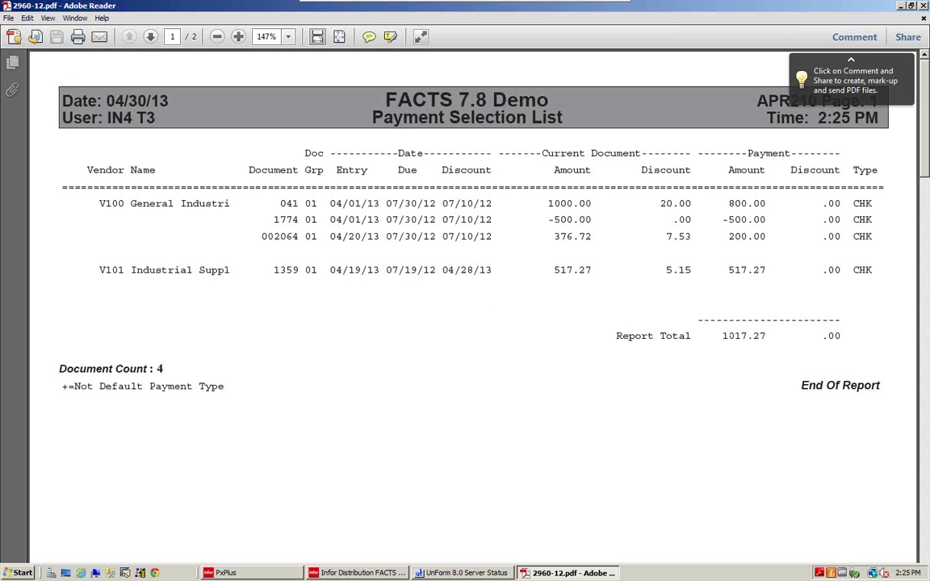
click(924, 7)
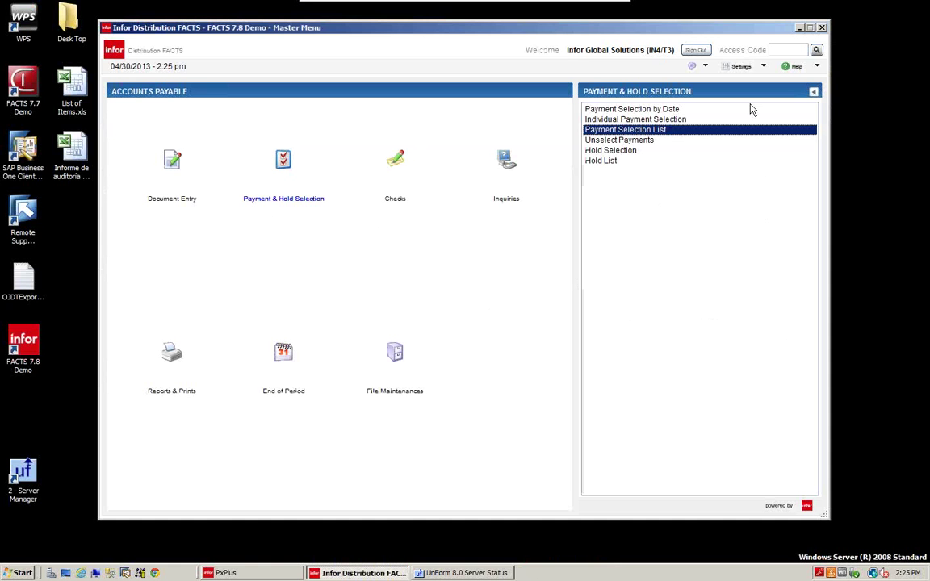
click(620, 140)
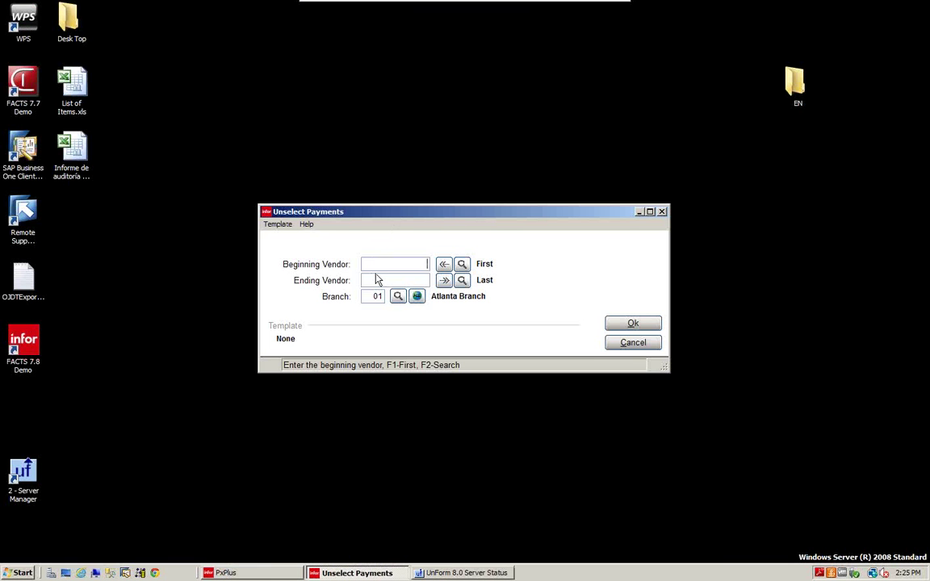
click(630, 343)
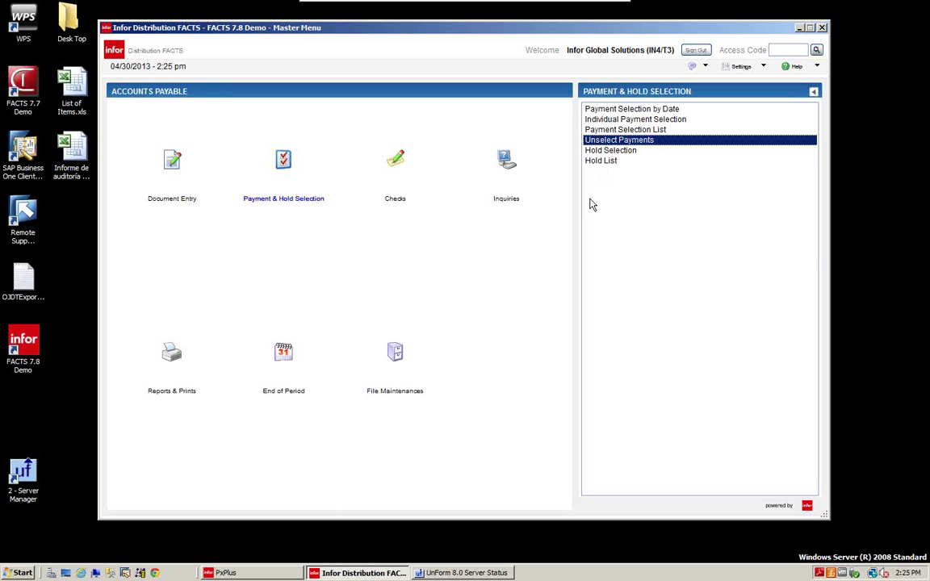
In Hold Selection, release vendor V102's document 1299, put it back on hold with the memo DEMO, and close the program
click(605, 151)
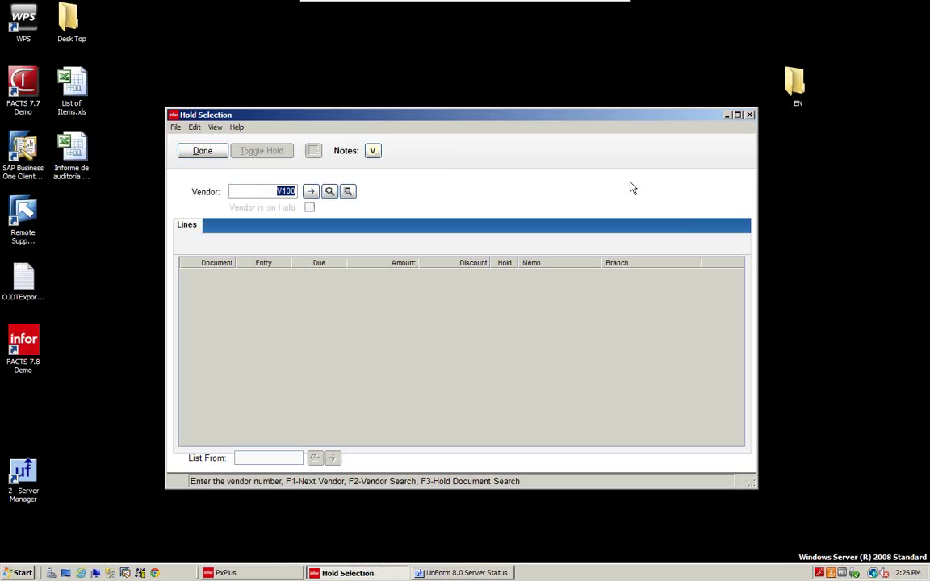
click(310, 191)
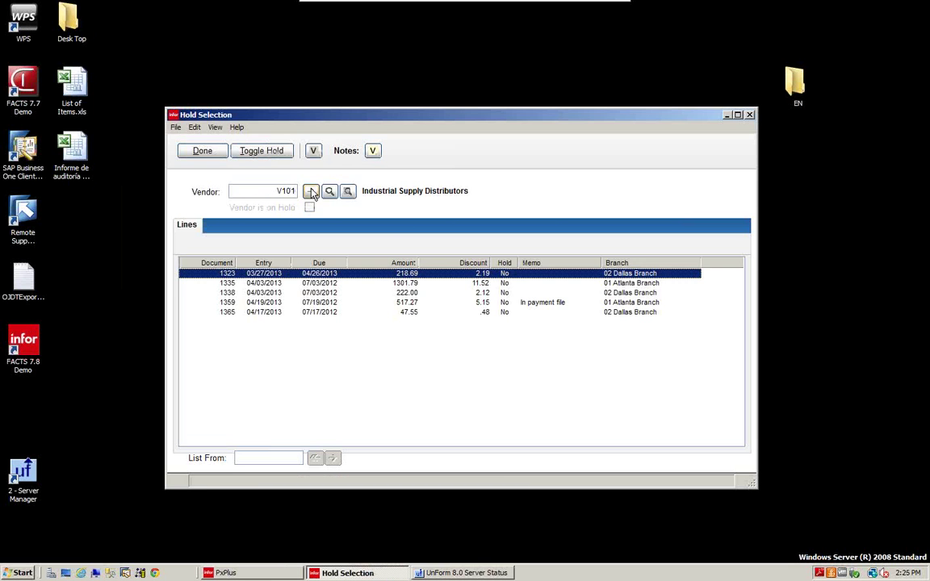
click(311, 193)
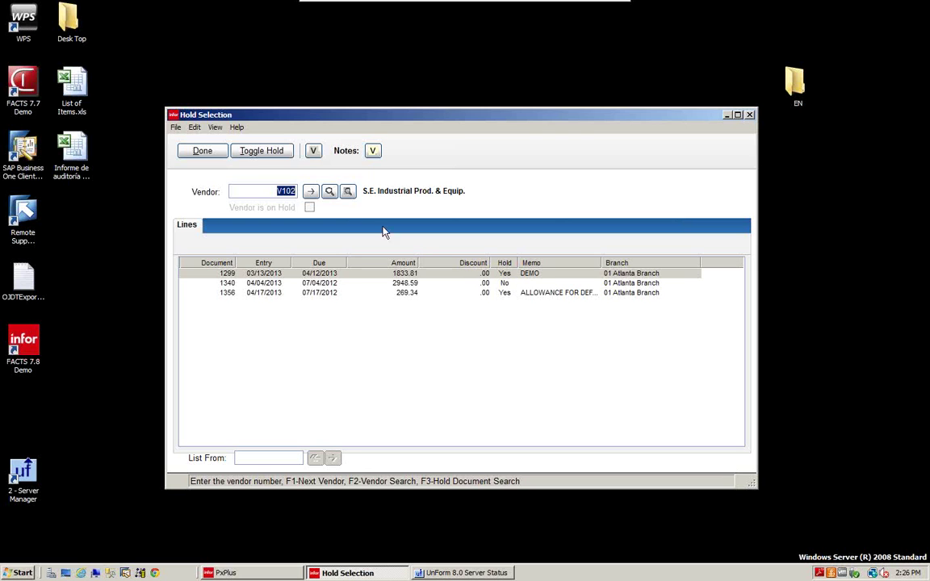
click(257, 151)
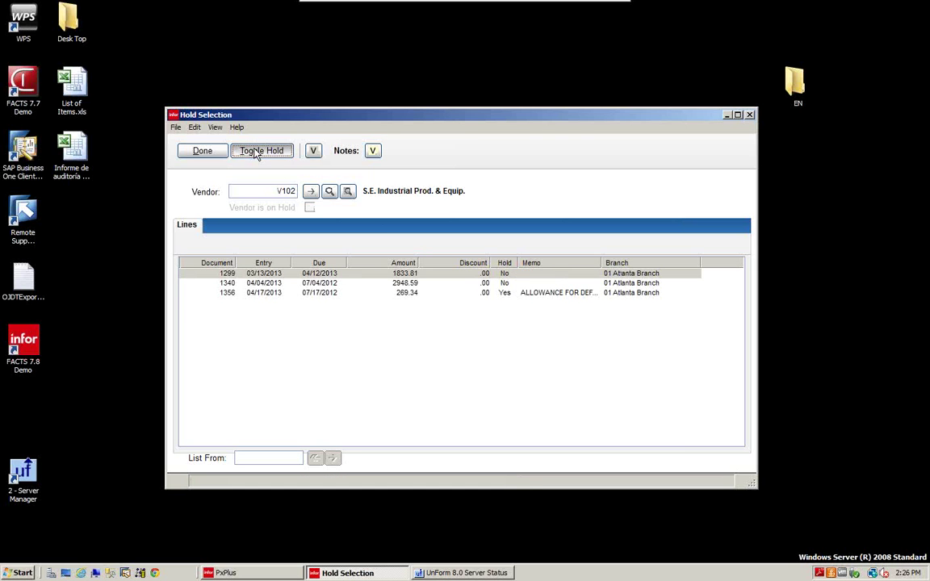
text(DEMO)
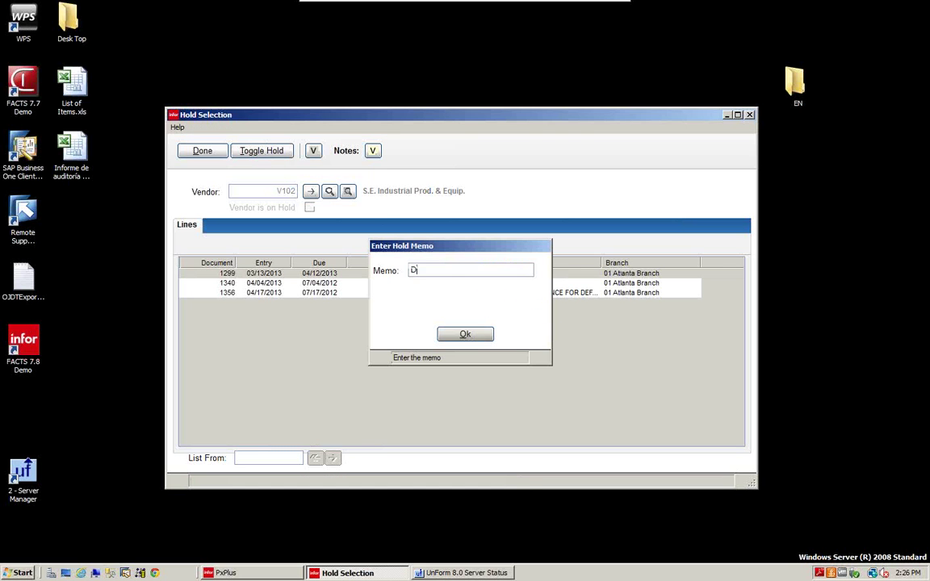
click(466, 336)
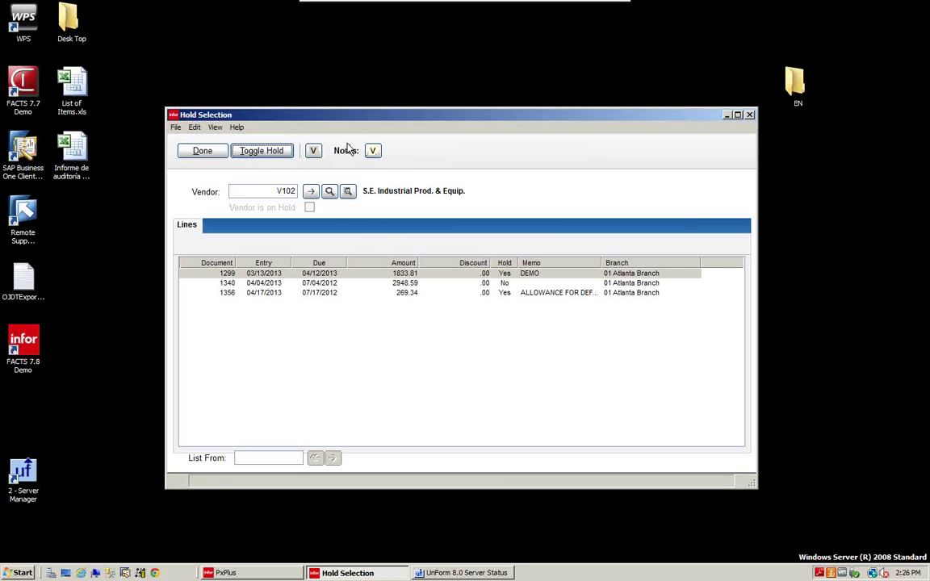
click(207, 158)
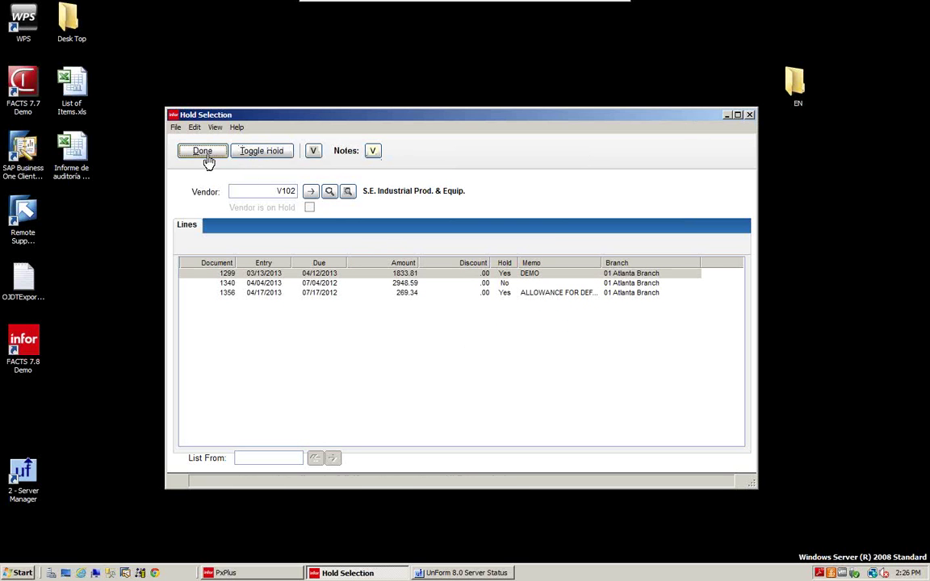
click(206, 159)
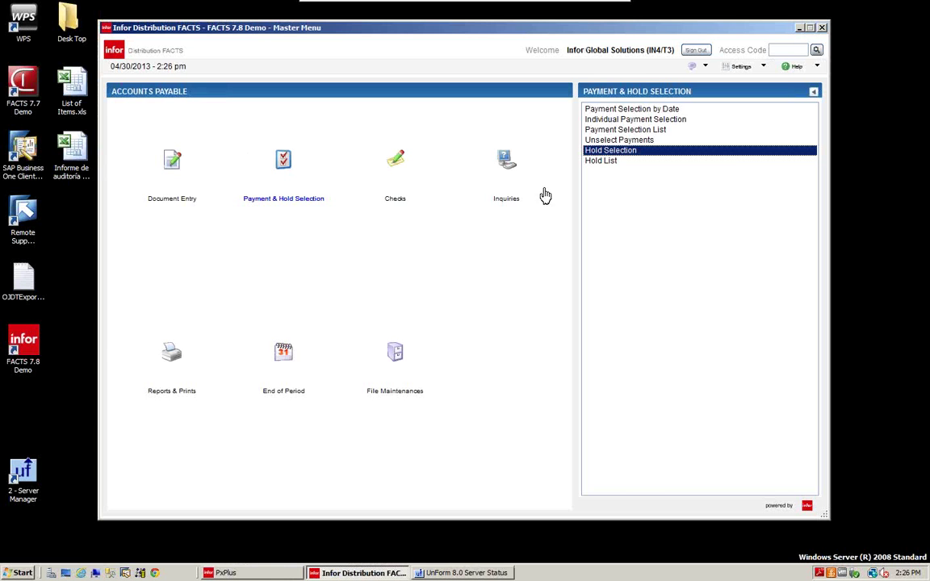
Generate the Hold List for all vendors of branch 01 in vendor order
click(602, 161)
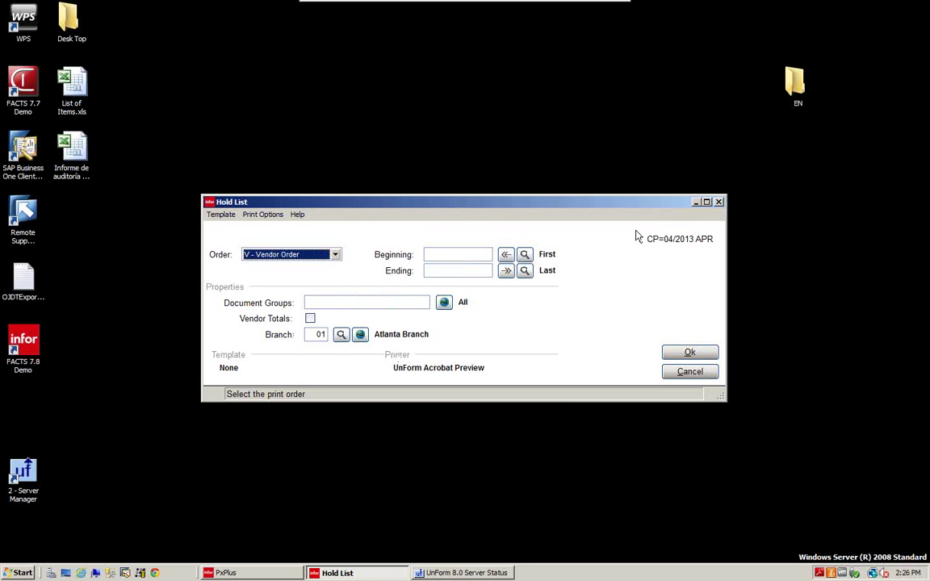
click(692, 354)
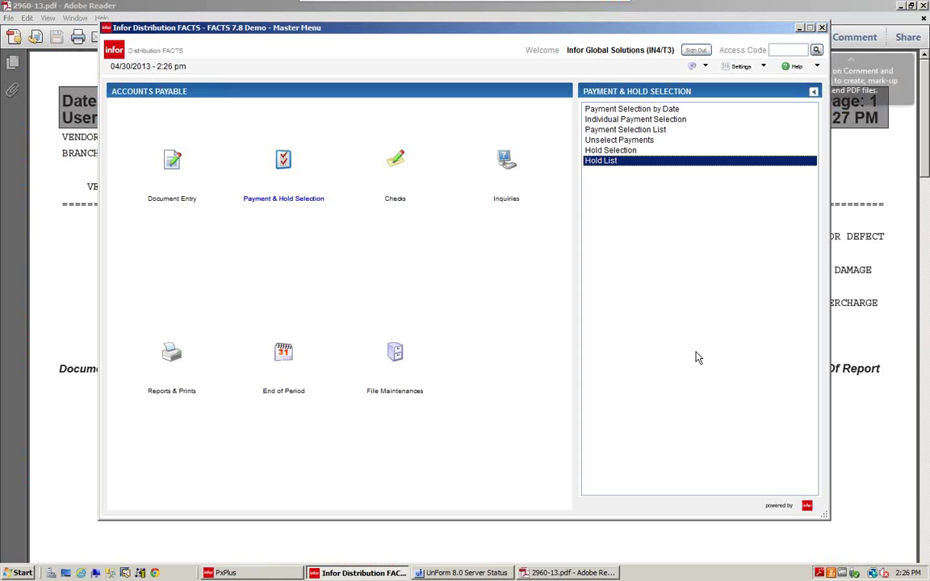
Switch to Adobe Reader, review the Hold List report for branch 01, and close the report
click(61, 247)
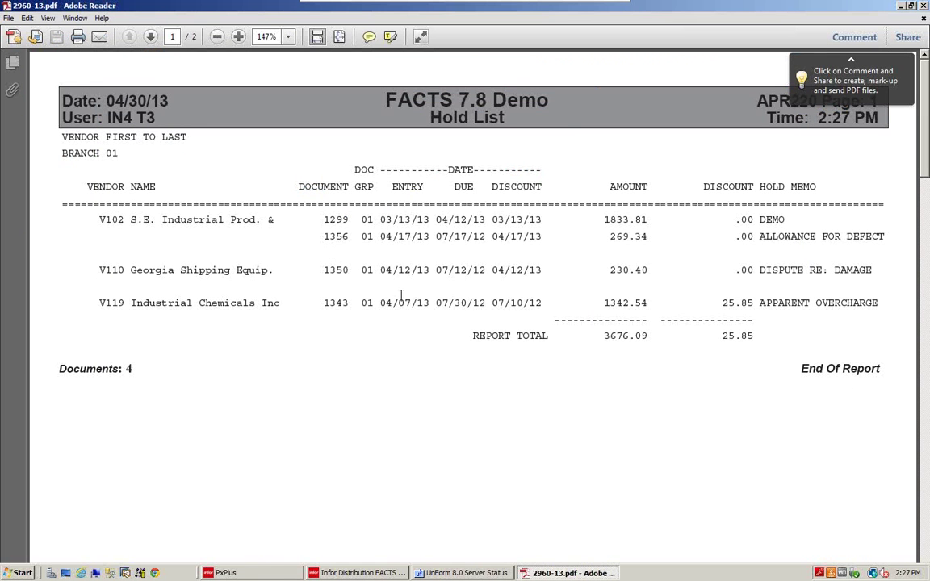
click(924, 6)
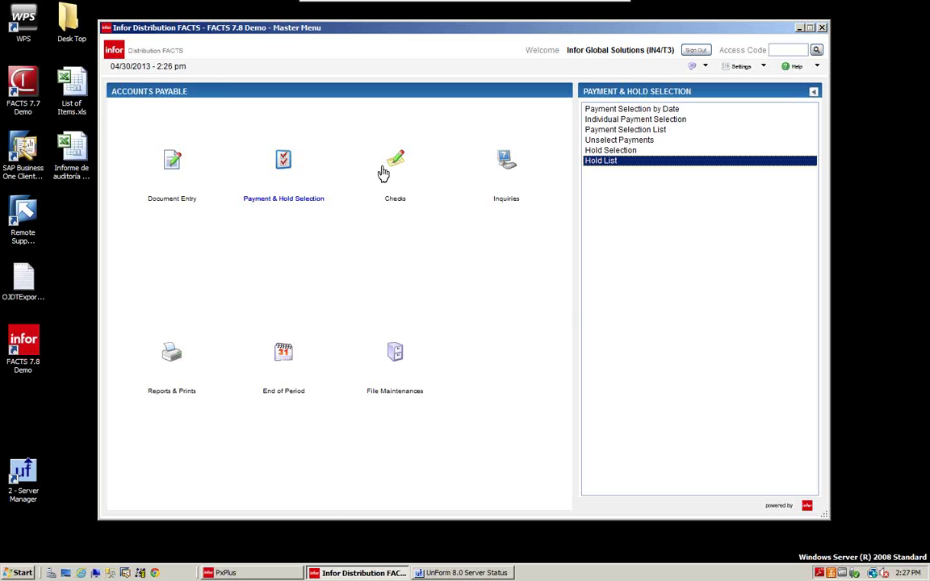
Revisit the Payment & Hold Selection programs in FACTS, highlight Individual Payment Selection, and return to the FACTS Master Menu
click(290, 157)
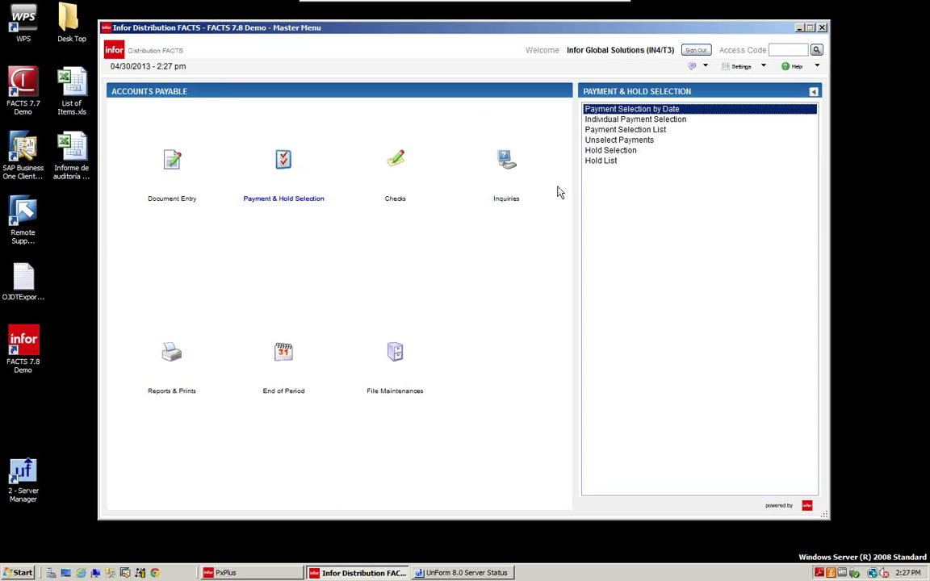
click(597, 120)
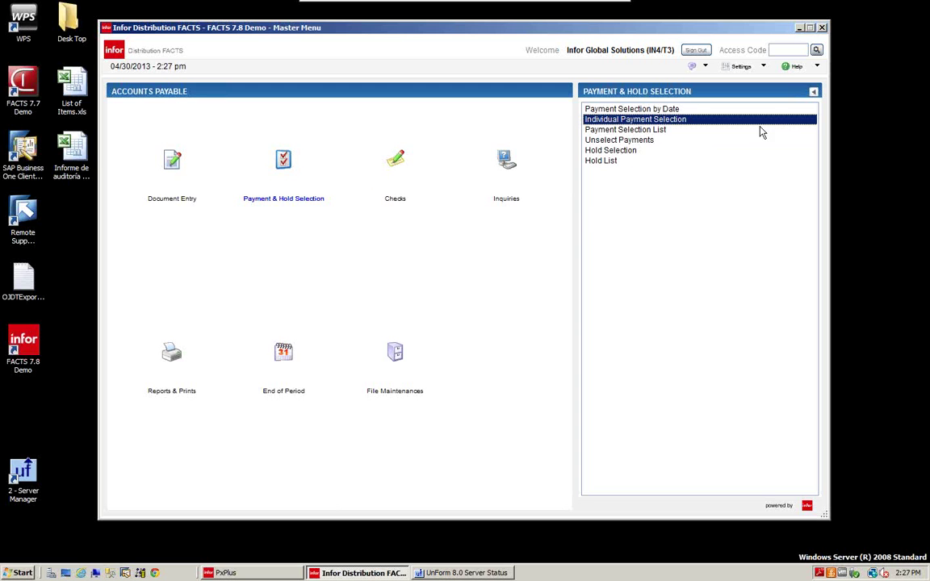
click(815, 94)
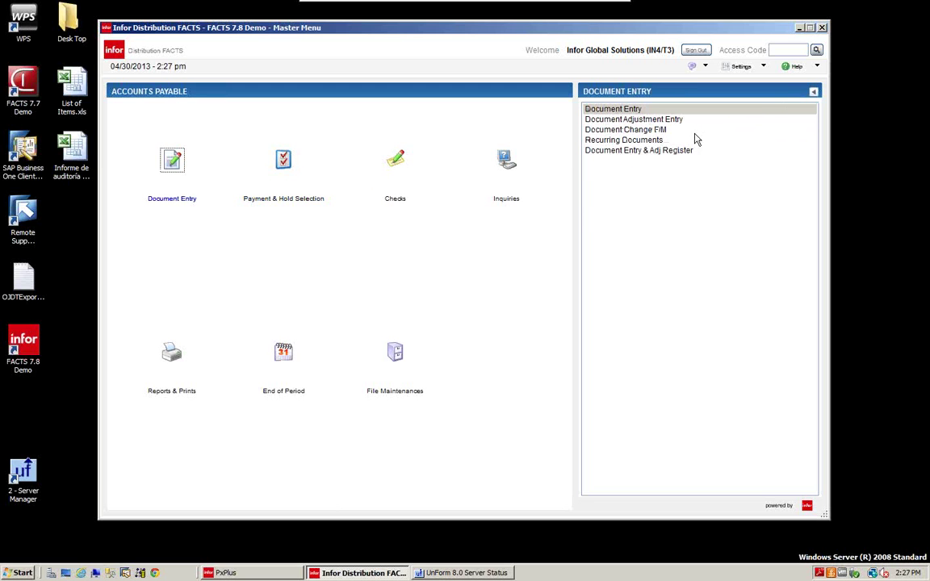
click(813, 92)
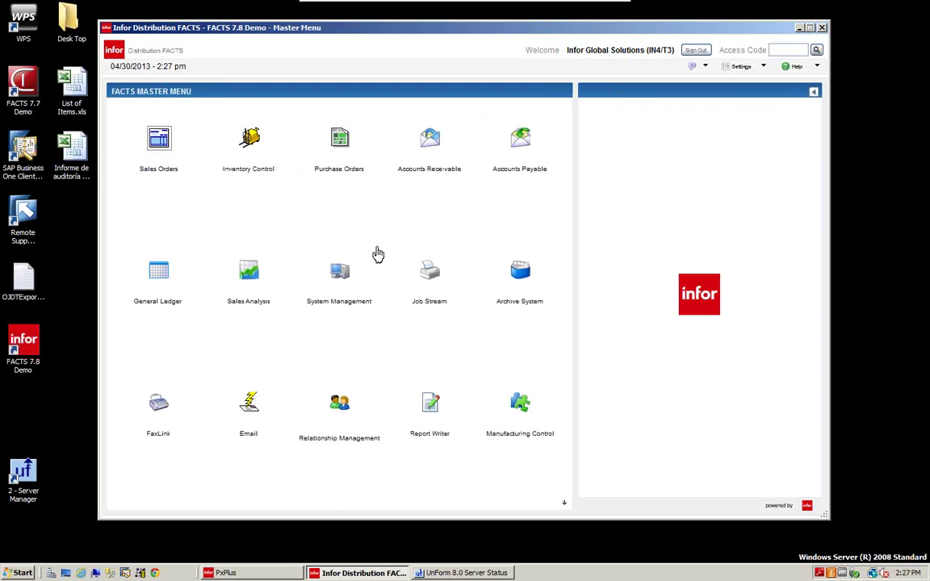